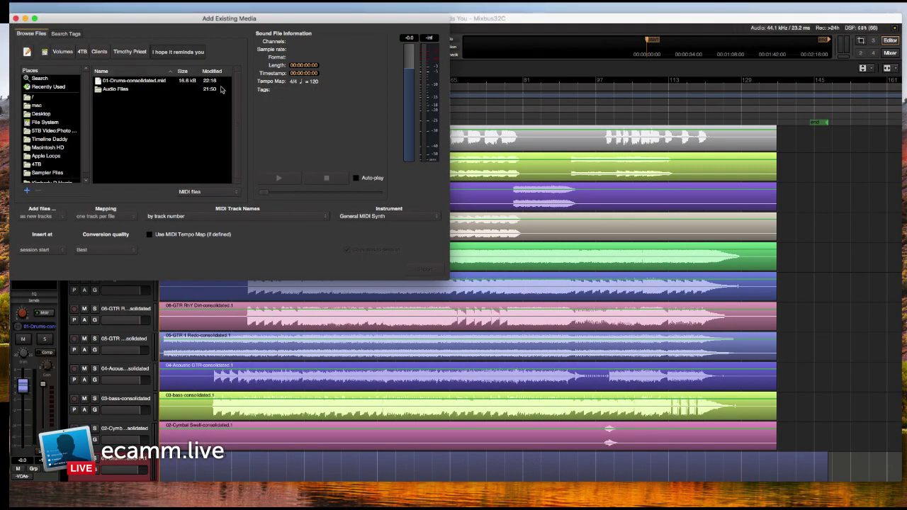
# Close the Add Existing Media window and select all regions across every track.
pyautogui.click(16, 18)
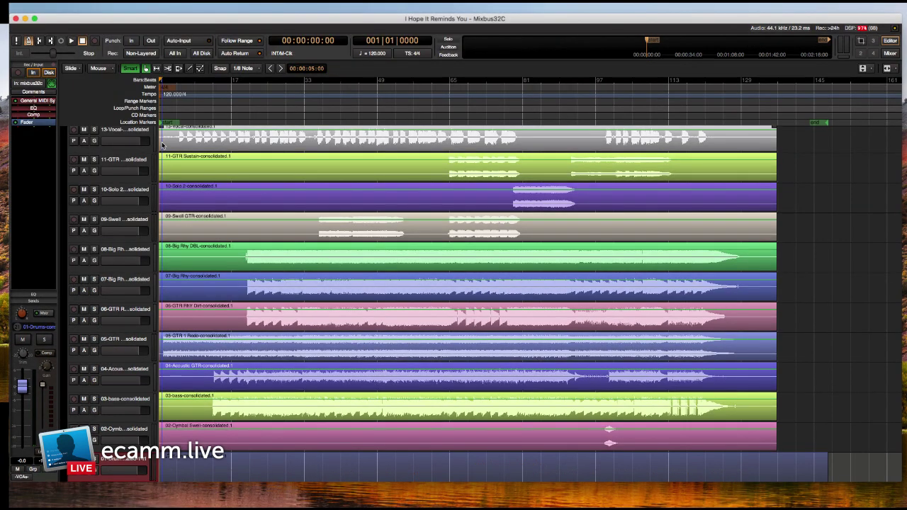
pyautogui.scroll(6, 151, 155)
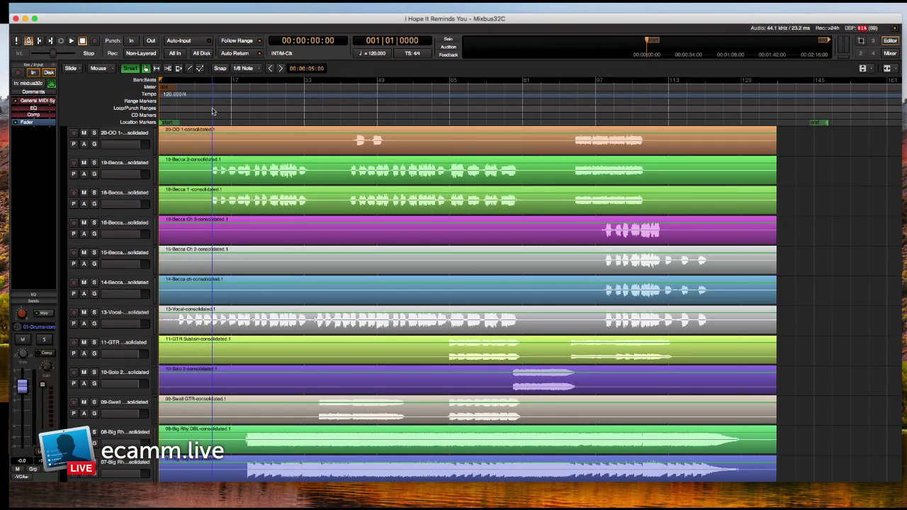
pyautogui.scroll(-1, 212, 111)
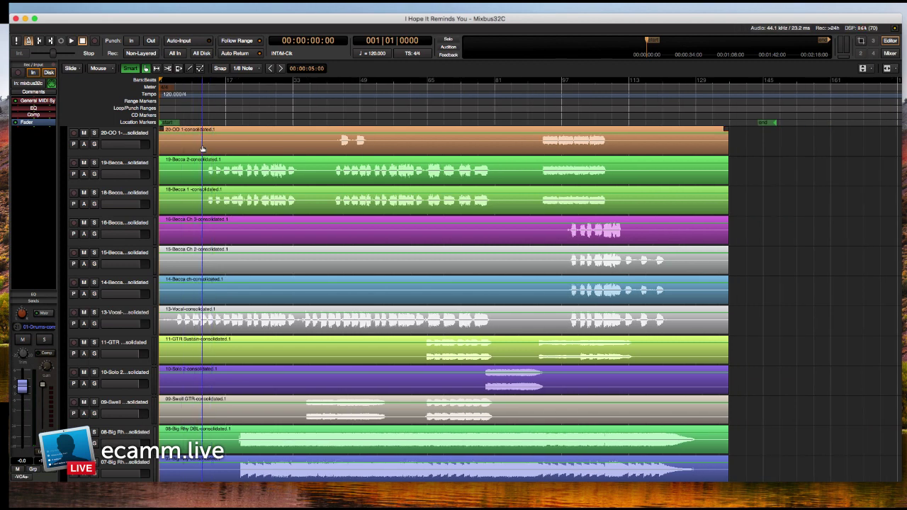
pyautogui.scroll(3, 148, 156)
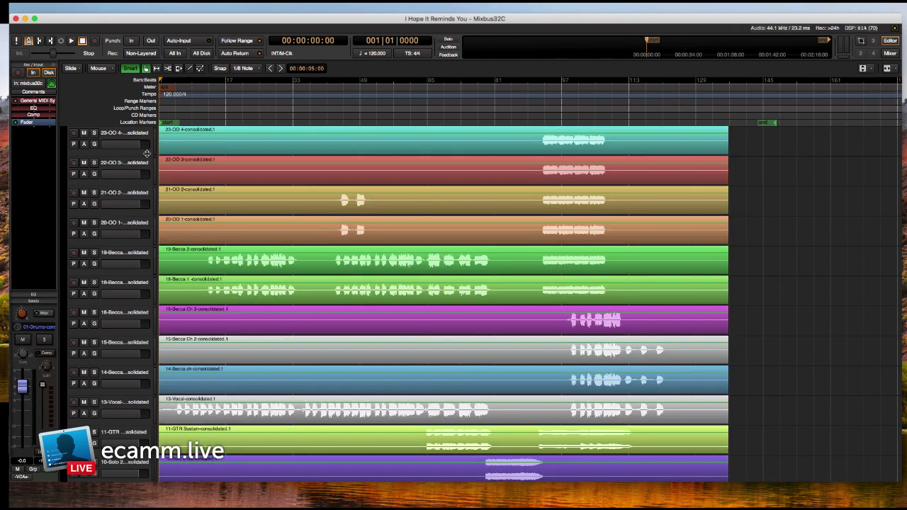
pyautogui.click(198, 146)
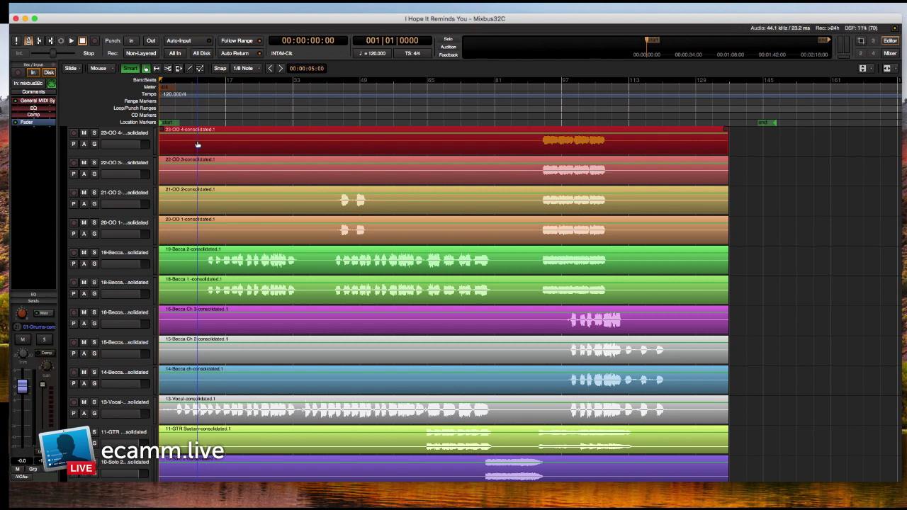
pyautogui.press('super+a')
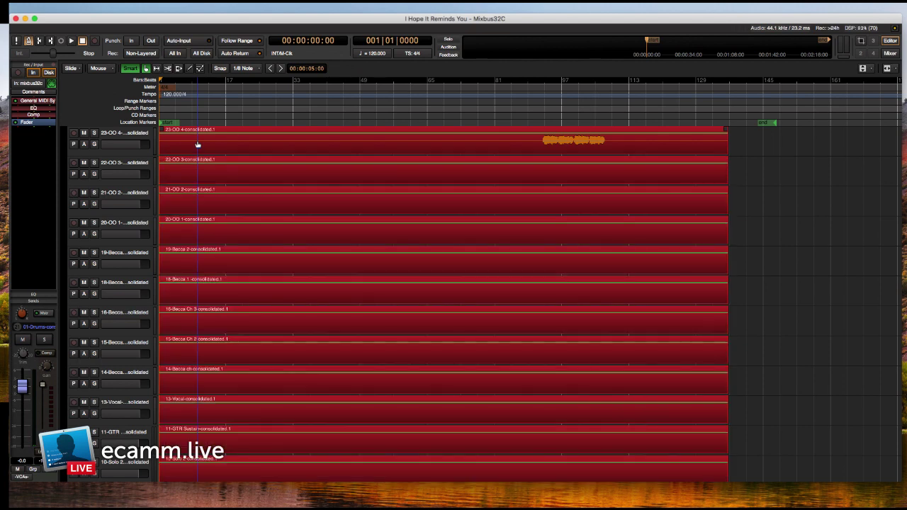
# Set the session's starting tempo to 130 beats per minute.
pyautogui.click(372, 54)
pyautogui.write('14')
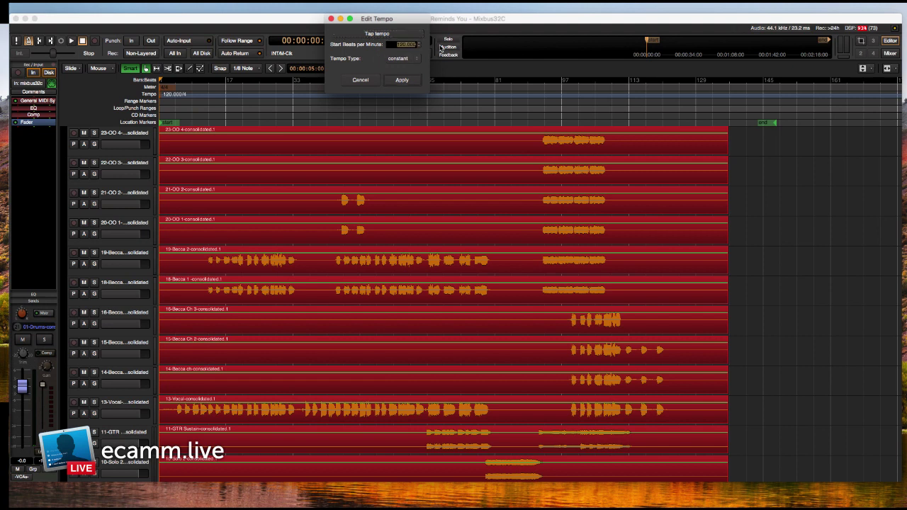
pyautogui.write('320')
pyautogui.press('BackSpace')
pyautogui.press('BackSpace')
pyautogui.press('BackSpace')
pyautogui.press('BackSpace')
pyautogui.press('BackSpace')
pyautogui.write('130')
pyautogui.press('Return')
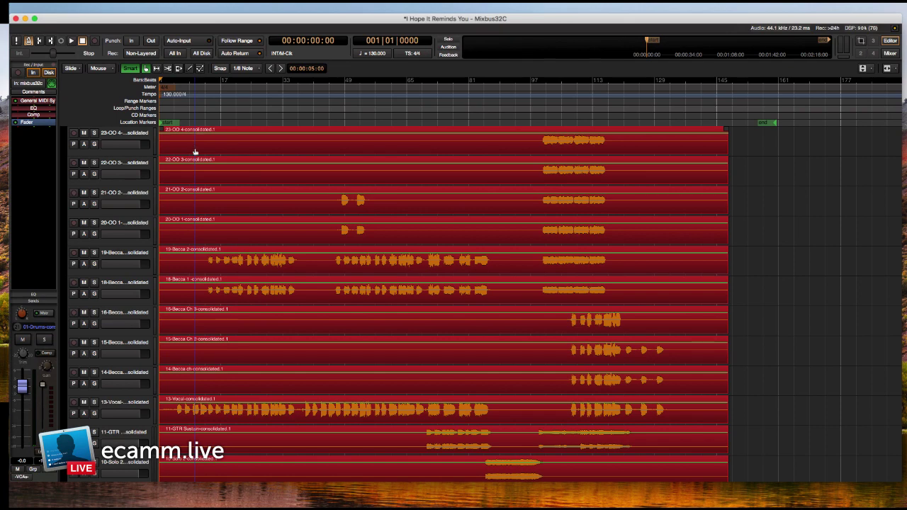
# With Snap enabled, shift all regions to about bar 13 and align the start marker with their beginning.
pyautogui.moveTo(195, 148); pyautogui.dragTo(227, 145)
pyautogui.click(221, 69)
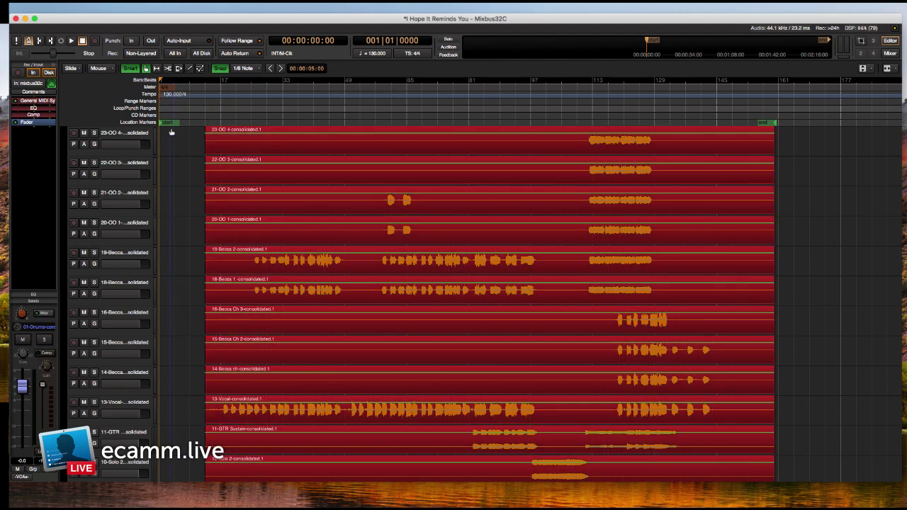
pyautogui.click(171, 132)
pyautogui.moveTo(168, 123); pyautogui.dragTo(206, 125)
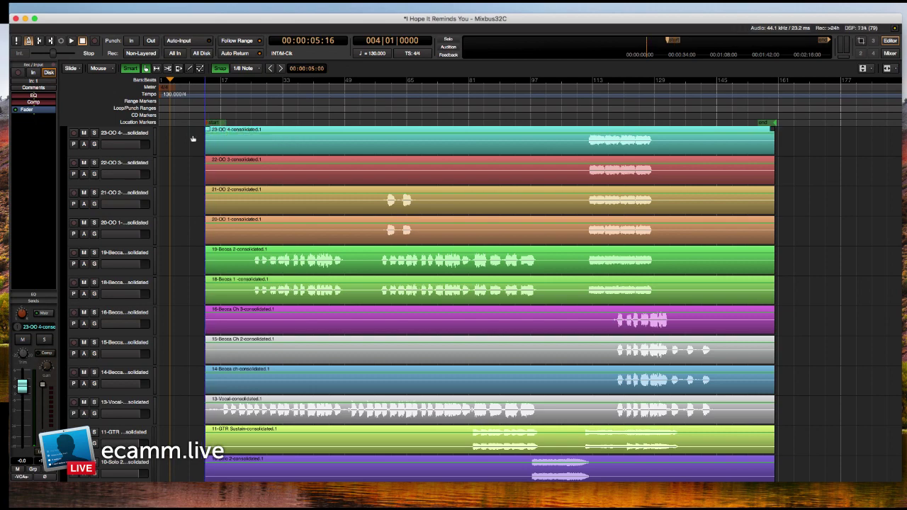
# Examine the whole track list to check how the shifted regions line up with the start marker.
pyautogui.scroll(-15, 190, 198)
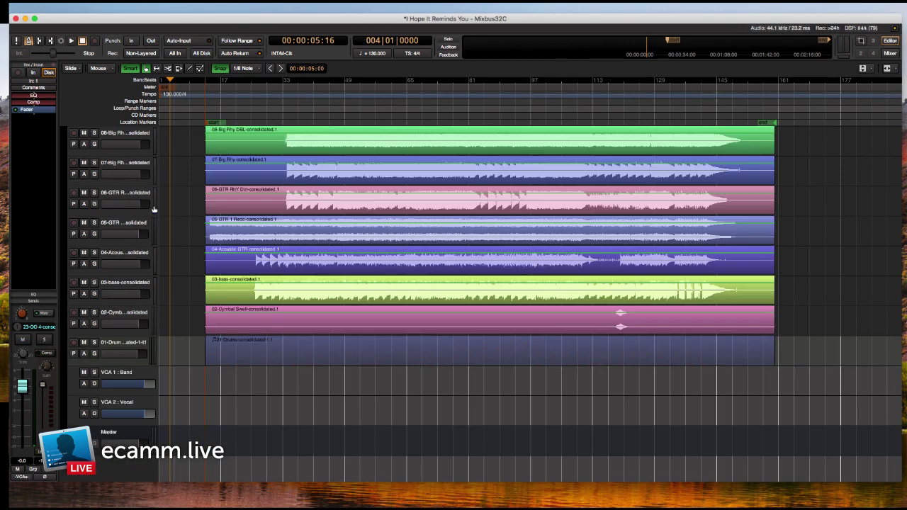
pyautogui.scroll(-3, 154, 209)
pyautogui.scroll(6, 156, 209)
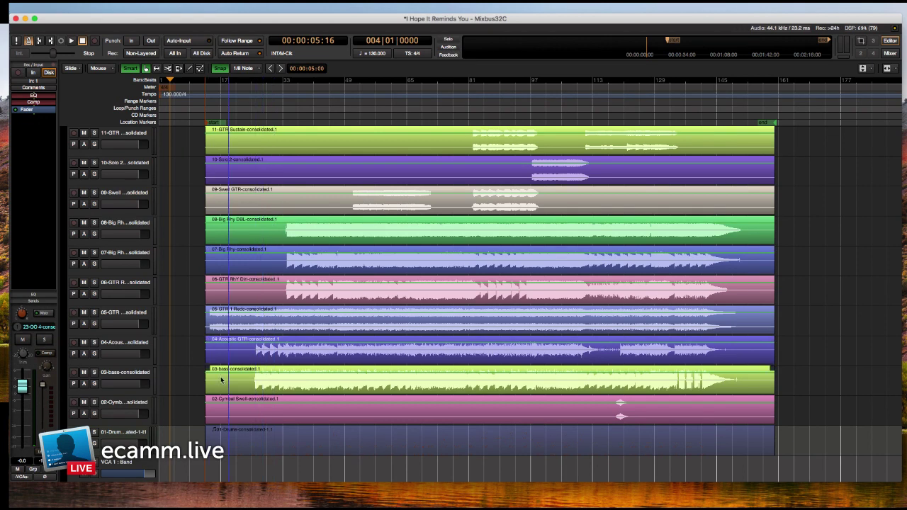
pyautogui.scroll(5, 205, 331)
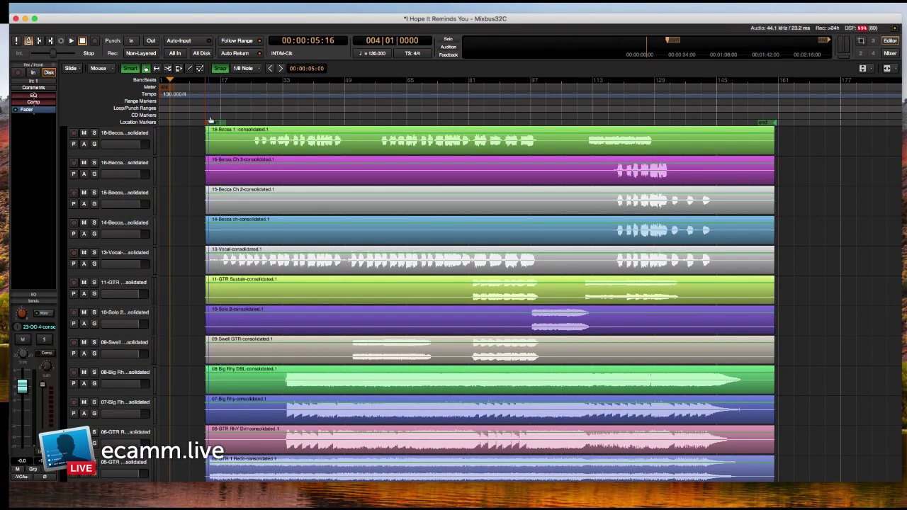
pyautogui.scroll(3, 210, 119)
pyautogui.scroll(-3, 208, 117)
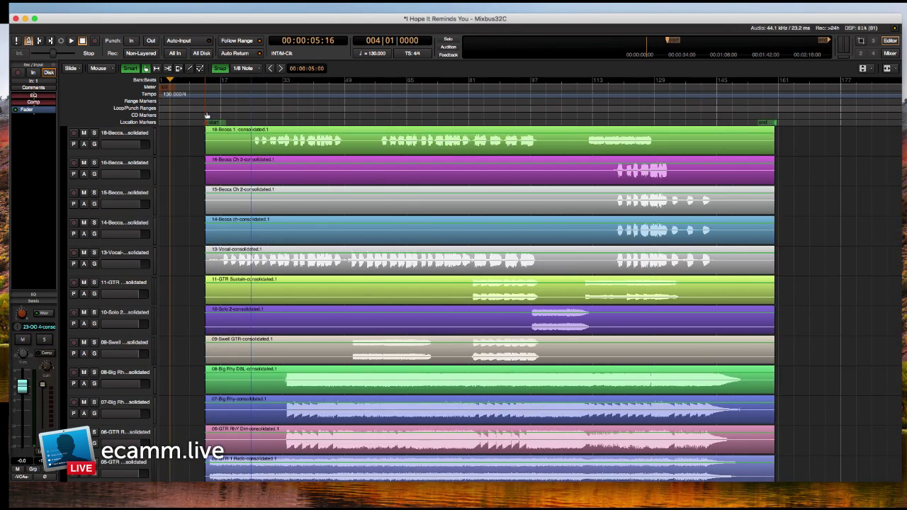
pyautogui.click(206, 117)
pyautogui.scroll(5, 150, 181)
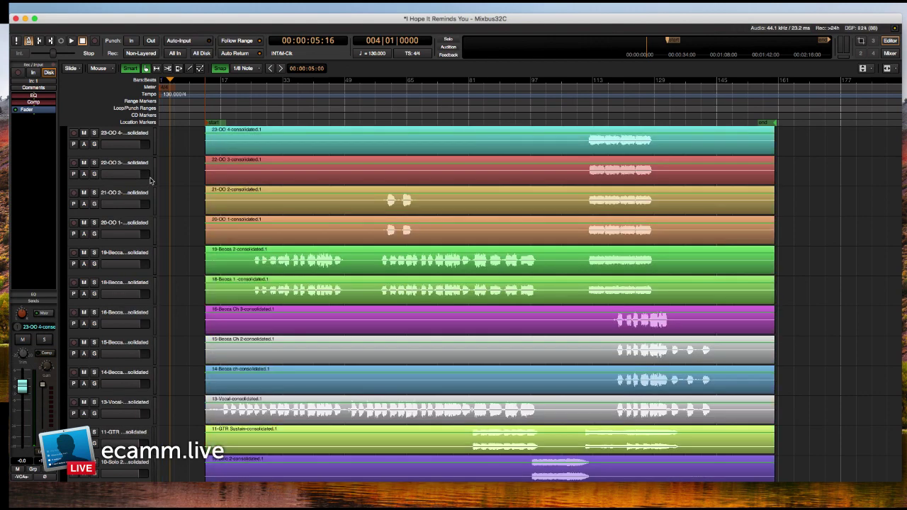
# Move the 13-Vocal track to the end of the audio tracks, directly above the VCA 1 : Band track.
pyautogui.scroll(-15, 149, 181)
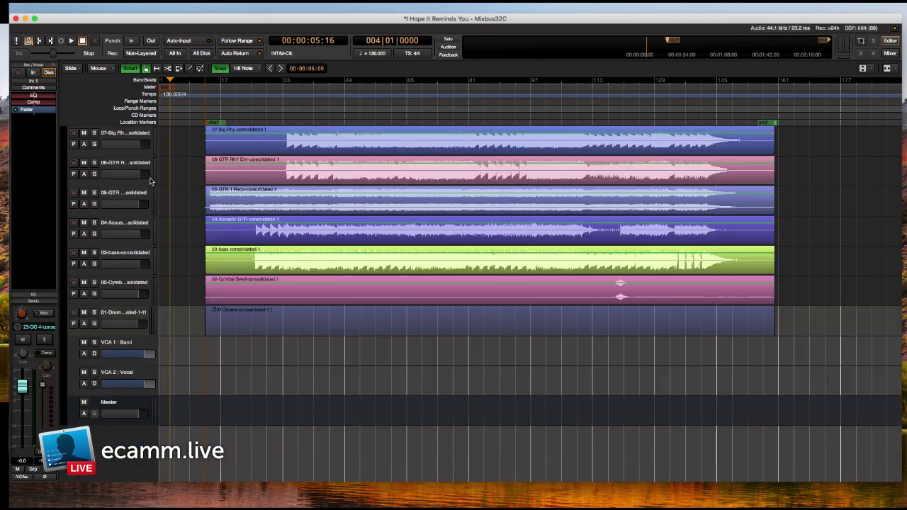
pyautogui.scroll(7, 149, 181)
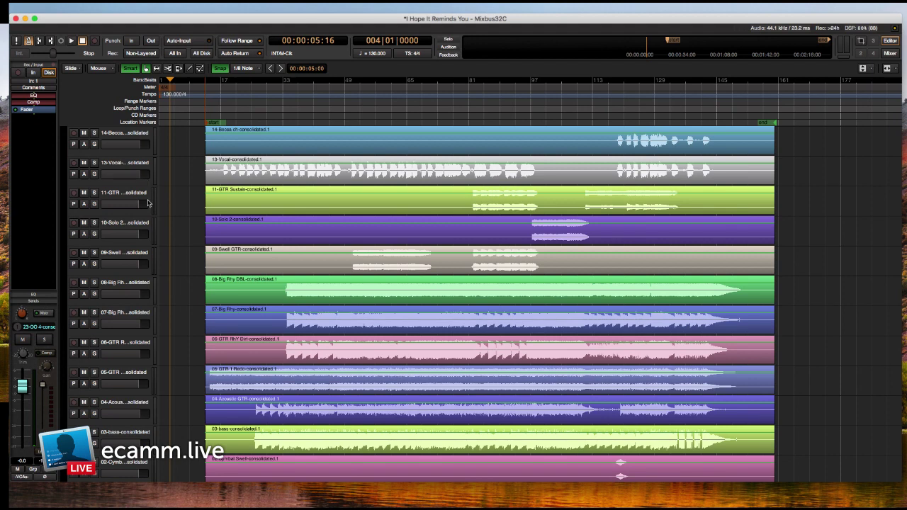
pyautogui.click(137, 167)
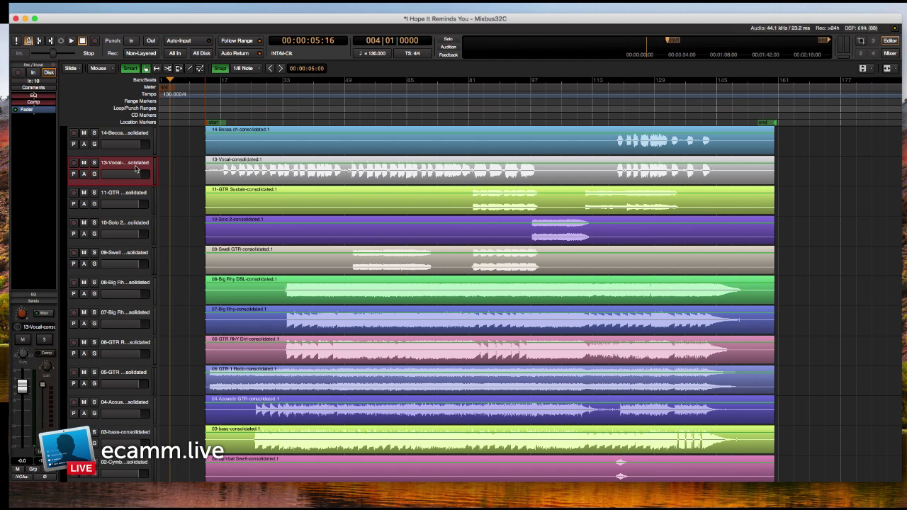
pyautogui.press('super+Down')
pyautogui.press('super+Down')
pyautogui.press('super+Down')
pyautogui.press('super+Down')
pyautogui.press('super+Down')
pyautogui.press('super+Down')
pyautogui.press('super+Down')
pyautogui.press('super+Down')
pyautogui.press('super+Down')
pyautogui.press('super+Down')
pyautogui.press('super+Down')
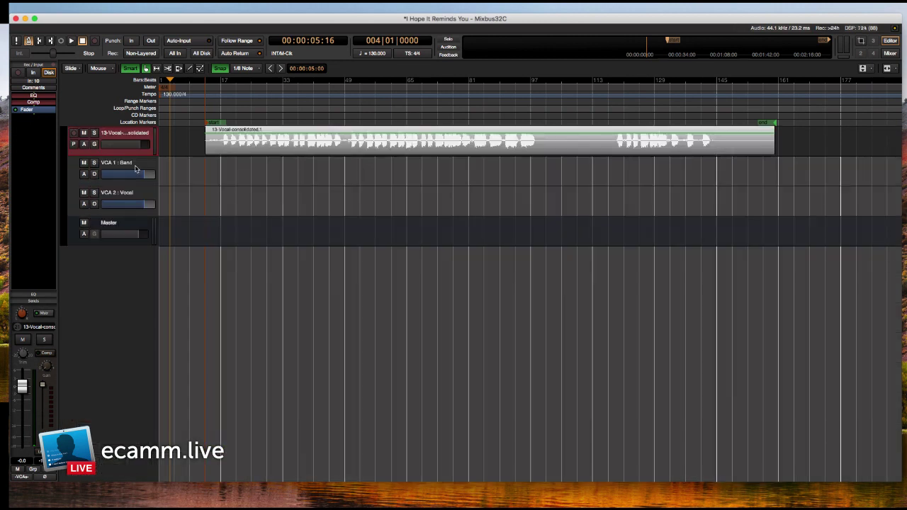
# Move the 02-Cymbal Swell and 01-Drums tracks together to the beginning of the track list.
pyautogui.scroll(5, 135, 168)
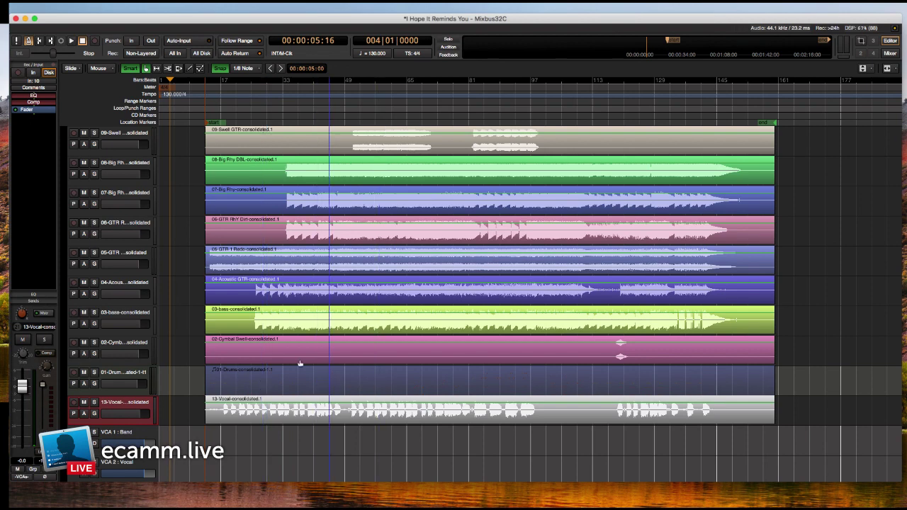
pyautogui.click(136, 344)
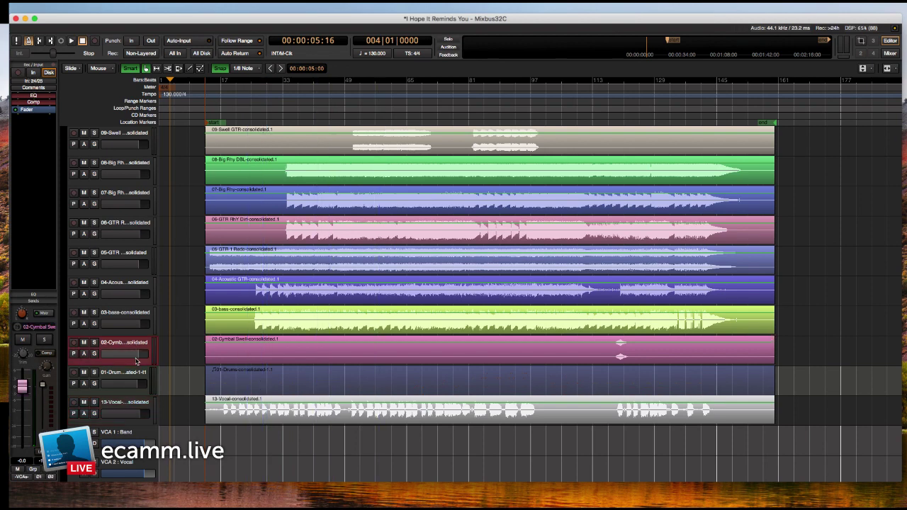
pyautogui.keyDown('shift'); pyautogui.click(134, 376); pyautogui.keyUp('shift')
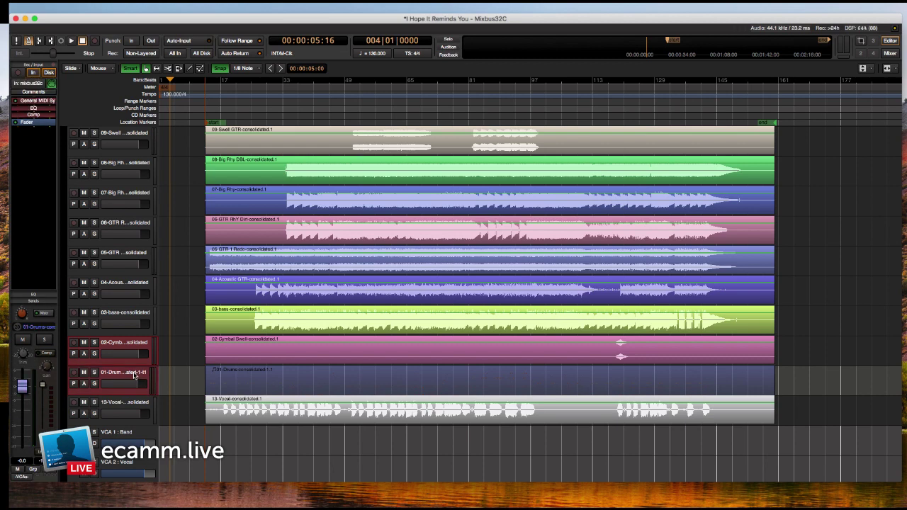
pyautogui.hotkey('ctrl', 'Up')
pyautogui.hotkey('ctrl', 'Up')
pyautogui.hotkey('ctrl', 'Up')
pyautogui.hotkey('ctrl', 'Up')
pyautogui.hotkey('ctrl', 'Up')
pyautogui.hotkey('ctrl', 'Up')
pyautogui.hotkey('ctrl', 'Up')
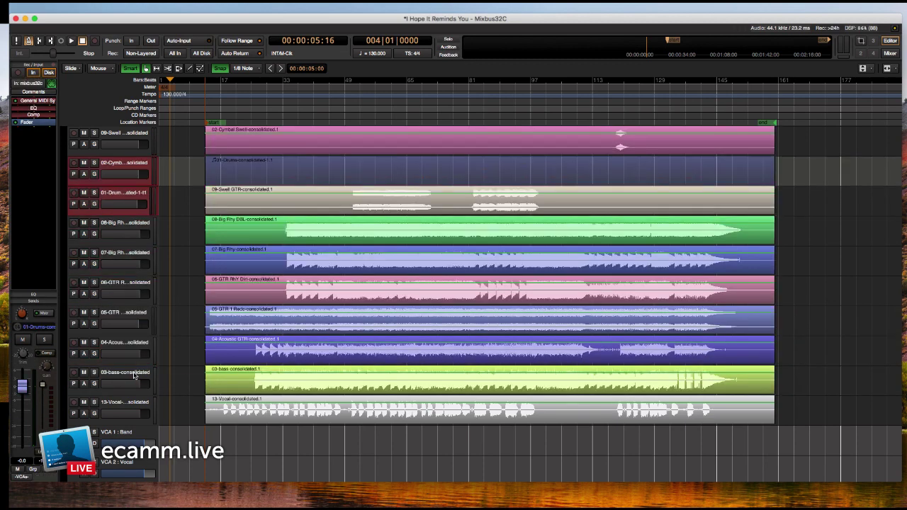
pyautogui.hotkey('ctrl', 'Up')
pyautogui.hotkey('ctrl', 'Up')
pyautogui.hotkey('ctrl', 'Up')
pyautogui.hotkey('ctrl', 'Up')
pyautogui.hotkey('ctrl', 'Up')
pyautogui.hotkey('ctrl', 'Up')
pyautogui.hotkey('ctrl', 'Up')
pyautogui.hotkey('ctrl', 'Up')
pyautogui.hotkey('ctrl', 'Up')
pyautogui.hotkey('ctrl', 'Up')
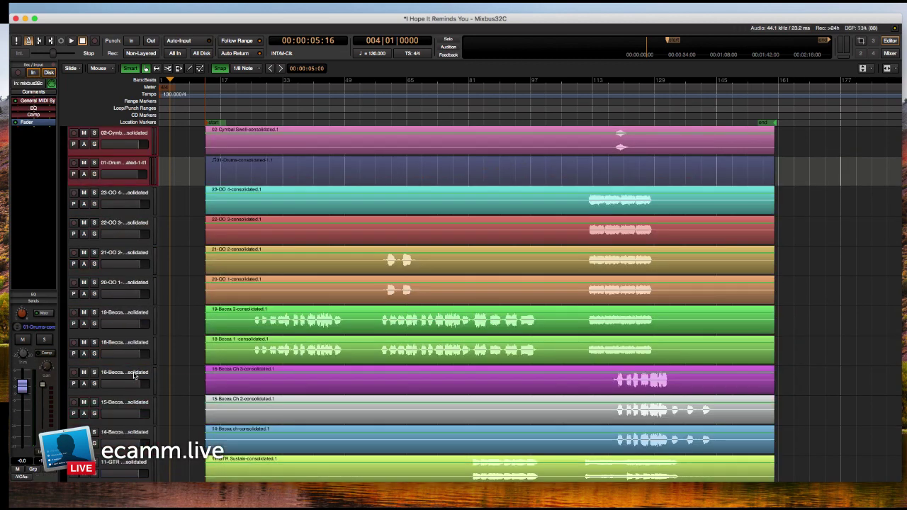
# Move backing vocal tracks 14 to 16 and 18 to 23 below 13-Vocal, with track 19 first and 20-OO 1 last.
pyautogui.click(136, 199)
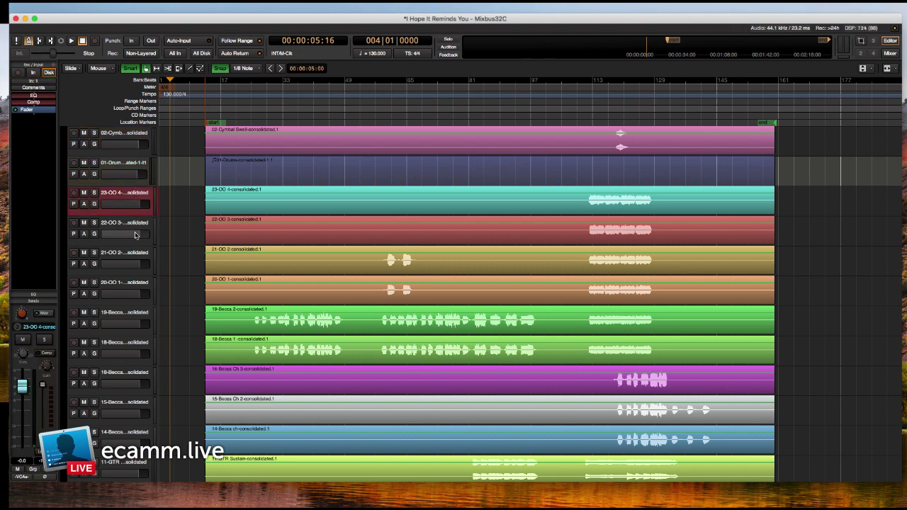
pyautogui.keyDown('shift'); pyautogui.click(140, 287); pyautogui.keyUp('shift')
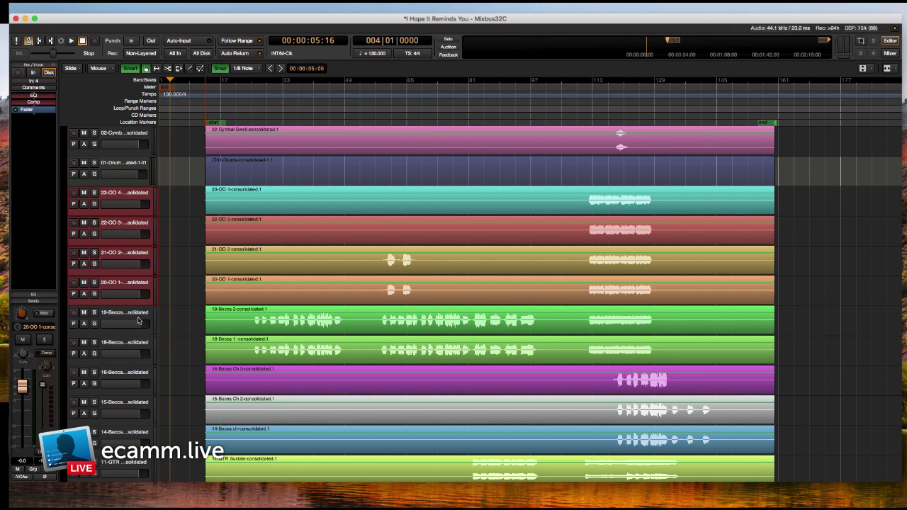
pyautogui.keyDown('shift'); pyautogui.click(139, 319); pyautogui.keyUp('shift')
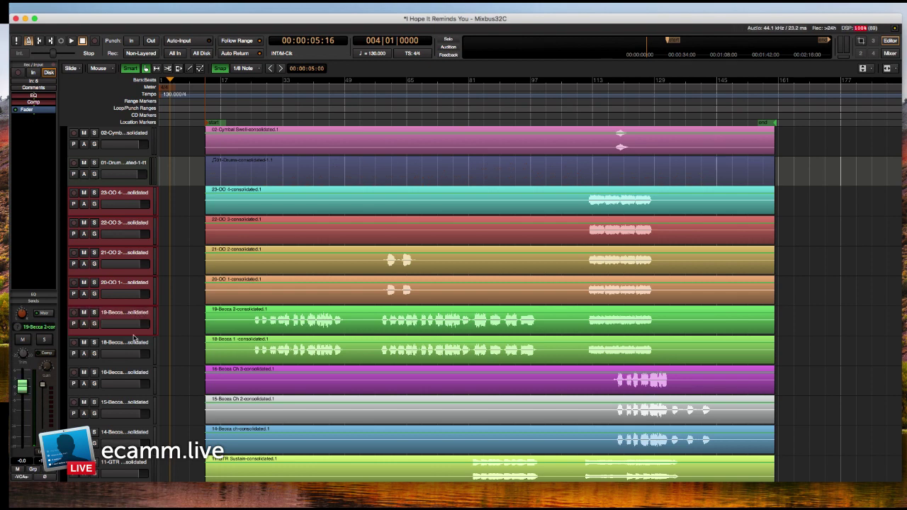
pyautogui.keyDown('shift'); pyautogui.click(134, 348); pyautogui.keyUp('shift')
pyautogui.keyDown('shift'); pyautogui.click(137, 385); pyautogui.keyUp('shift')
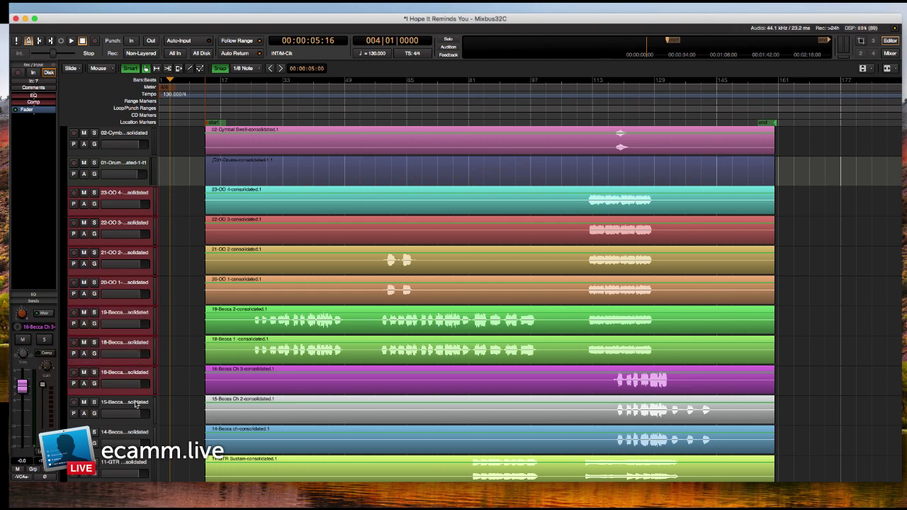
pyautogui.keyDown('shift'); pyautogui.click(138, 407); pyautogui.keyUp('shift')
pyautogui.keyDown('shift'); pyautogui.click(139, 439); pyautogui.keyUp('shift')
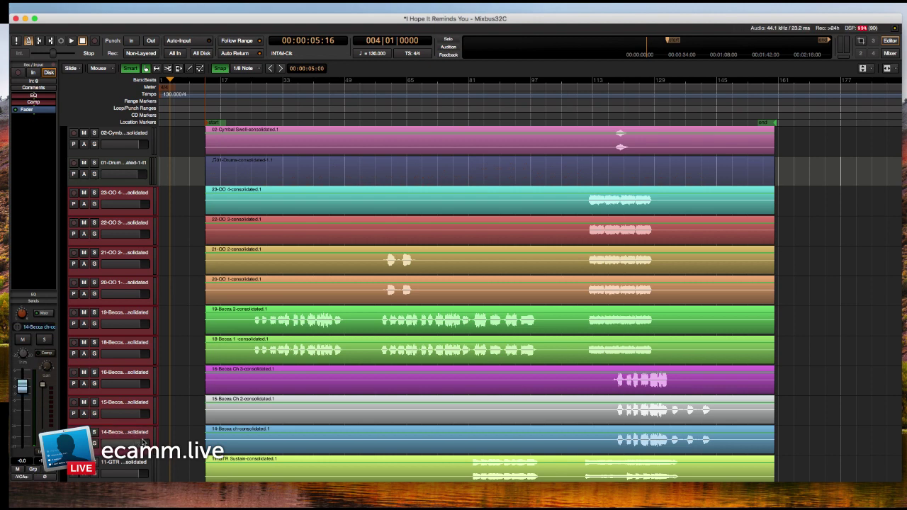
pyautogui.press('super+Down')
pyautogui.press('super+Down')
pyautogui.press('super+Down')
pyautogui.press('super+Down')
pyautogui.press('super+Down')
pyautogui.press('super+Down')
pyautogui.press('super+Down')
pyautogui.press('super+Down')
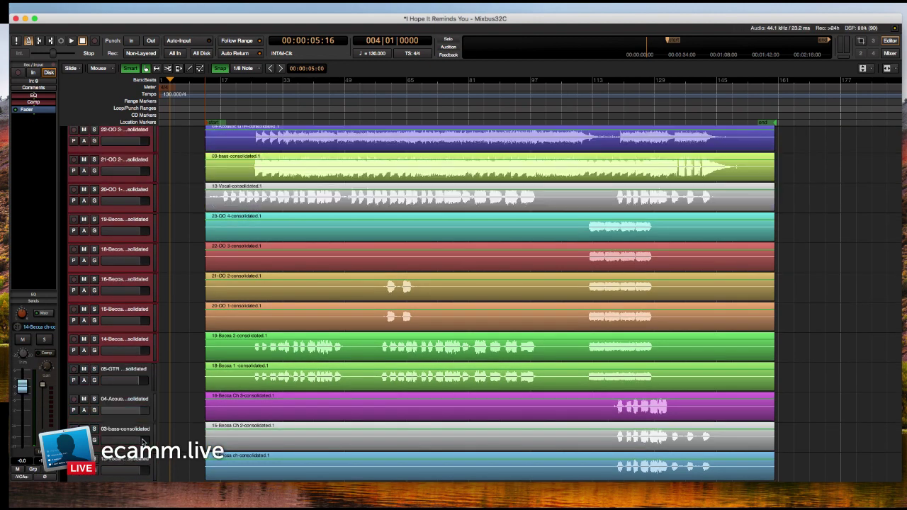
pyautogui.press('super+Down')
pyautogui.press('super+Down')
pyautogui.press('super+Down')
pyautogui.press('super+Down')
pyautogui.press('super+Down')
pyautogui.press('super+Down')
pyautogui.press('super+Down')
pyautogui.press('super+Down')
pyautogui.press('super+Down')
pyautogui.press('super+Down')
pyautogui.press('super+Down')
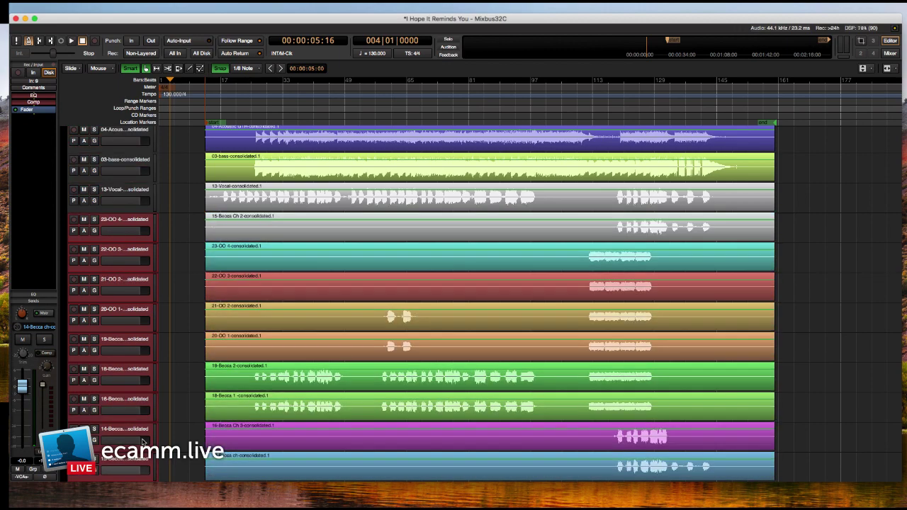
pyautogui.press('super+Down')
pyautogui.press('super+Down')
pyautogui.press('super+Down')
pyautogui.press('super+Down')
pyautogui.press('super+Down')
pyautogui.press('super+Down')
pyautogui.press('super+Down')
pyautogui.press('super+Down')
pyautogui.press('super+Down')
pyautogui.press('super+Down')
pyautogui.press('super+Down')
pyautogui.press('super+Down')
pyautogui.press('super+Down')
pyautogui.press('super+Down')
pyautogui.press('super+Down')
pyautogui.press('super+Down')
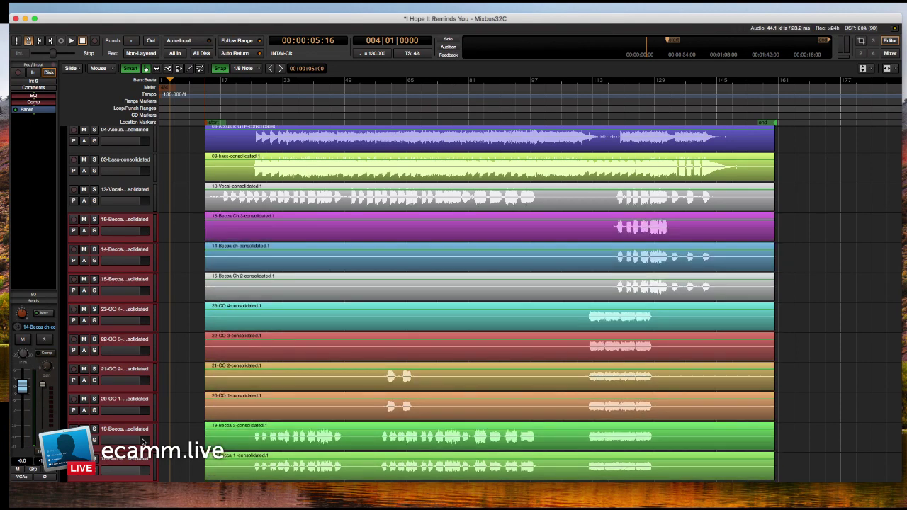
pyautogui.press('super+Down')
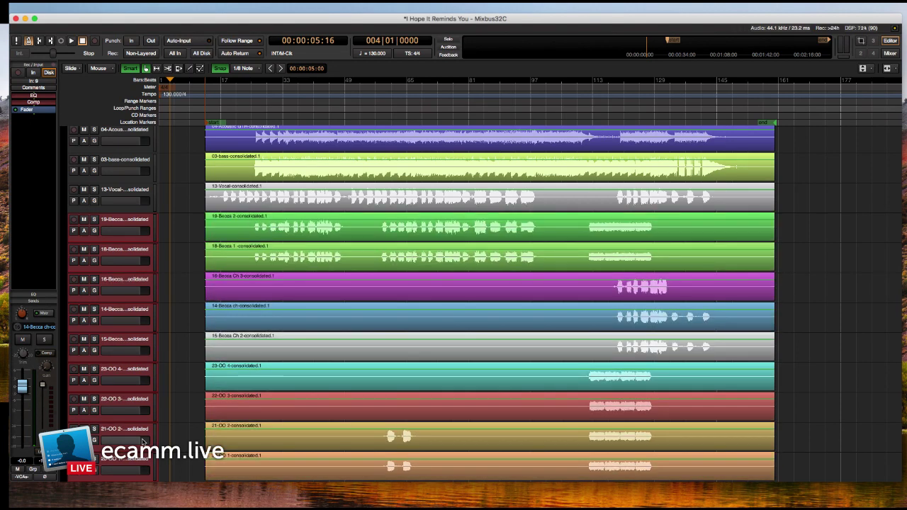
# Move the four OO tracks, 20 to 23, together until 20-OO 1 comes first, directly below track 15.
pyautogui.scroll(-4, 129, 338)
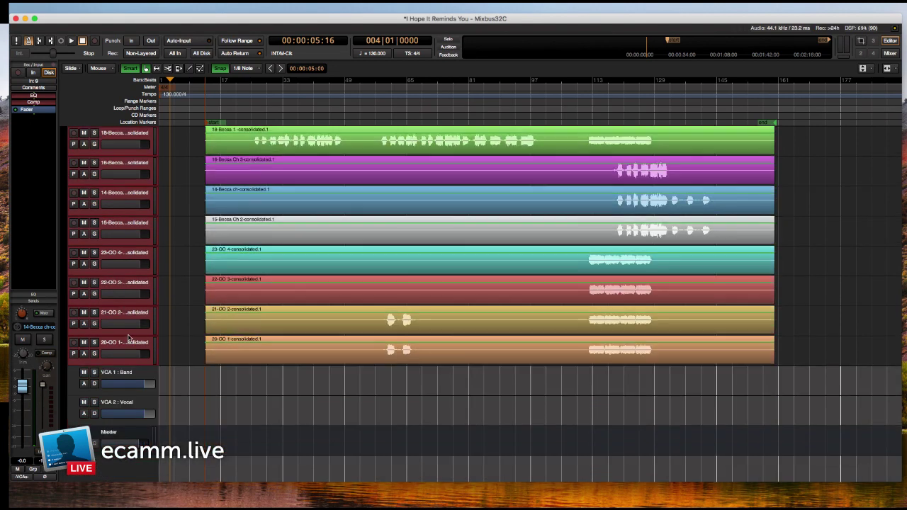
pyautogui.click(135, 262)
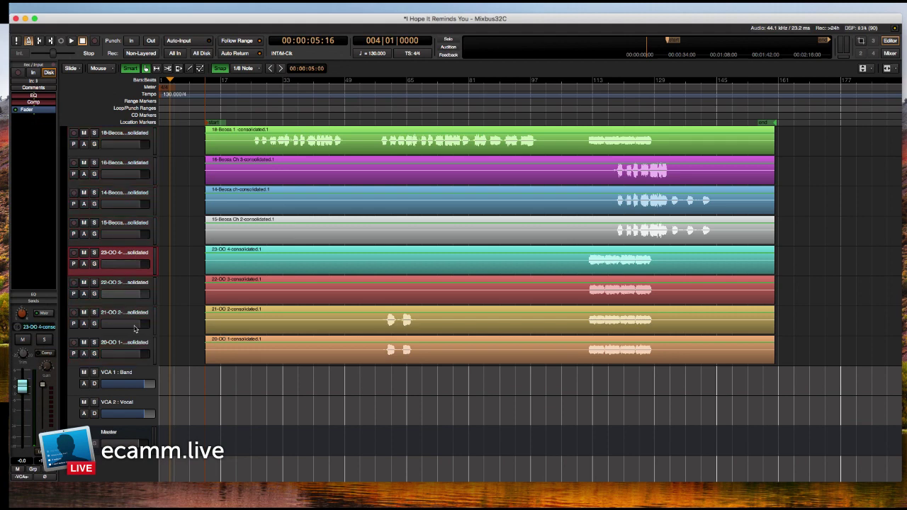
pyautogui.keyDown('shift'); pyautogui.click(134, 345); pyautogui.keyUp('shift')
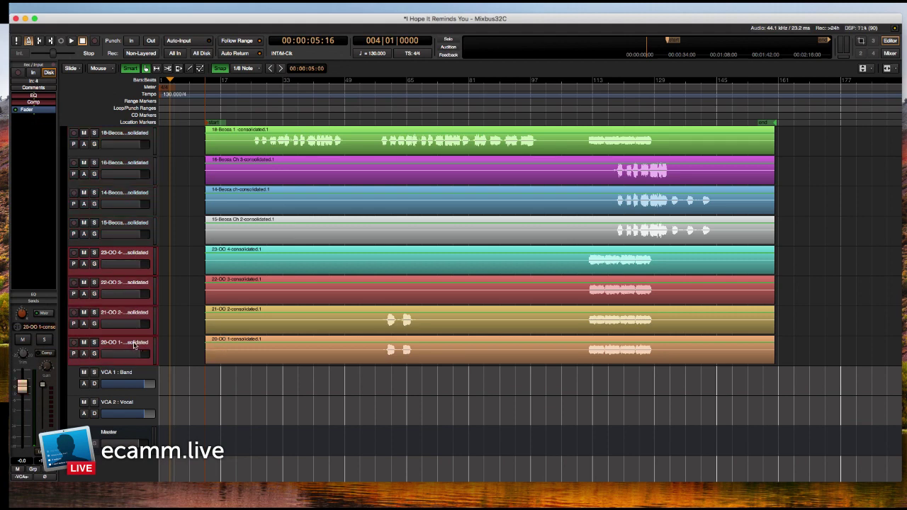
pyautogui.press('super+Down')
pyautogui.press('super+Down')
pyautogui.press('super+Down')
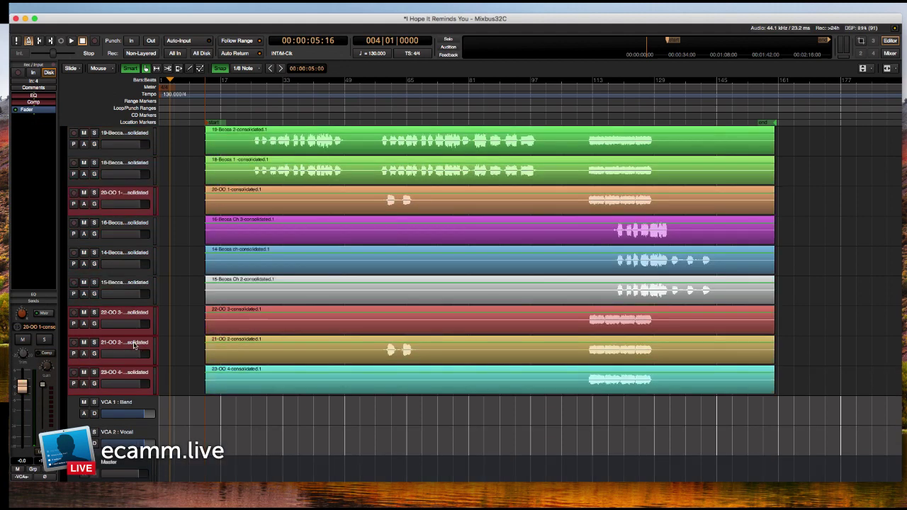
pyautogui.press('super+Down')
pyautogui.press('super+Down')
pyautogui.press('super+Down')
pyautogui.press('super+Down')
pyautogui.press('super+Down')
pyautogui.press('super+Down')
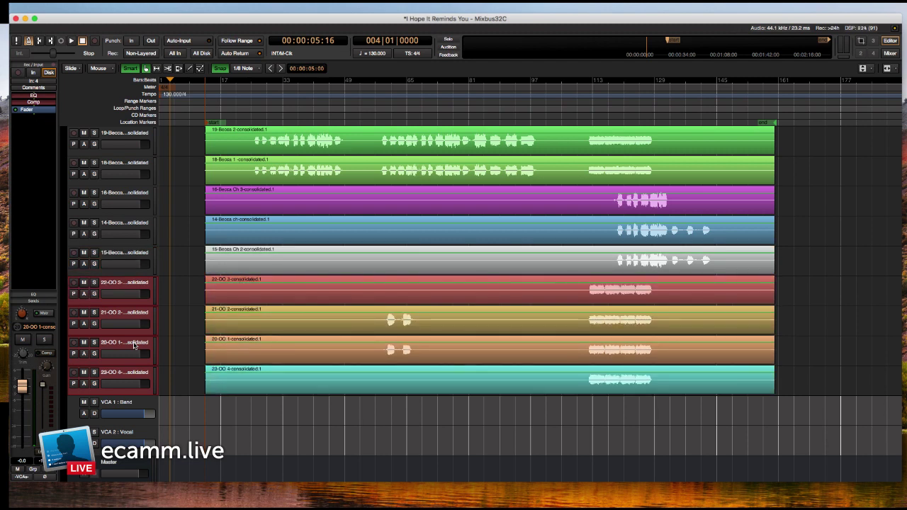
pyautogui.press('super+Down')
pyautogui.press('super+Down')
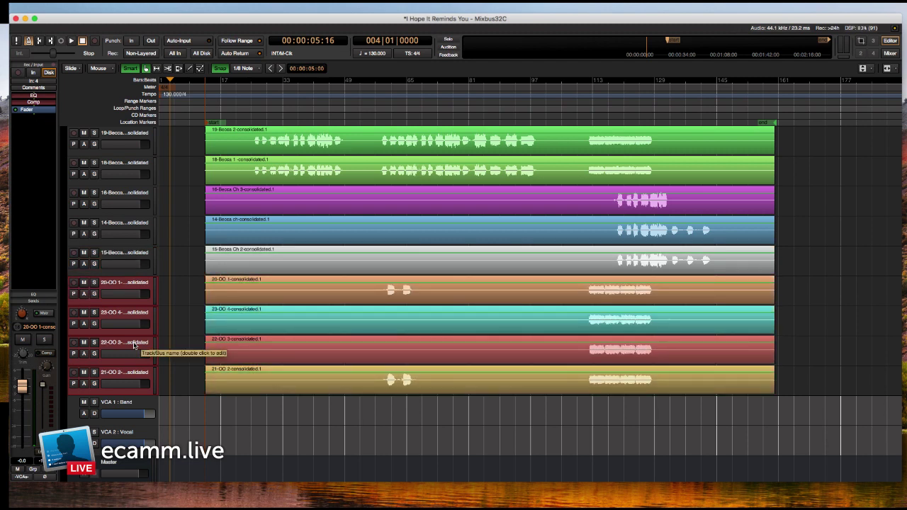
pyautogui.press('super+Down')
pyautogui.press('super+Down')
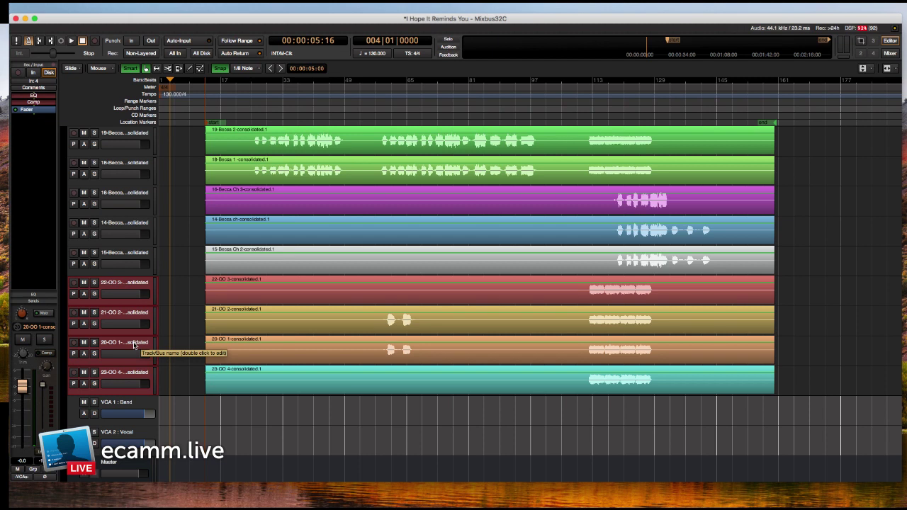
pyautogui.press('super+Down')
pyautogui.press('super+Down')
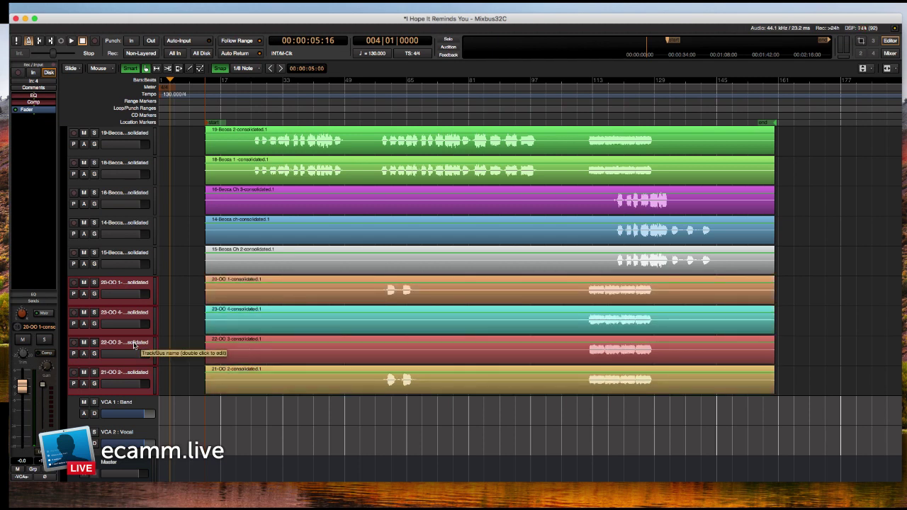
# Put the OO tracks in ascending order by moving 23-OO 4 to the end and 22-OO 3 below 21-OO 2.
pyautogui.click(133, 318)
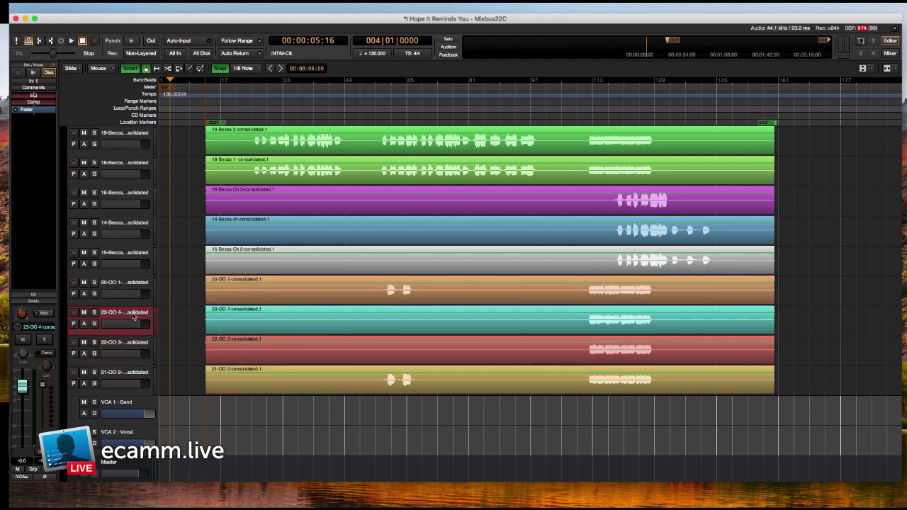
pyautogui.press('super+Down')
pyautogui.press('super+Down')
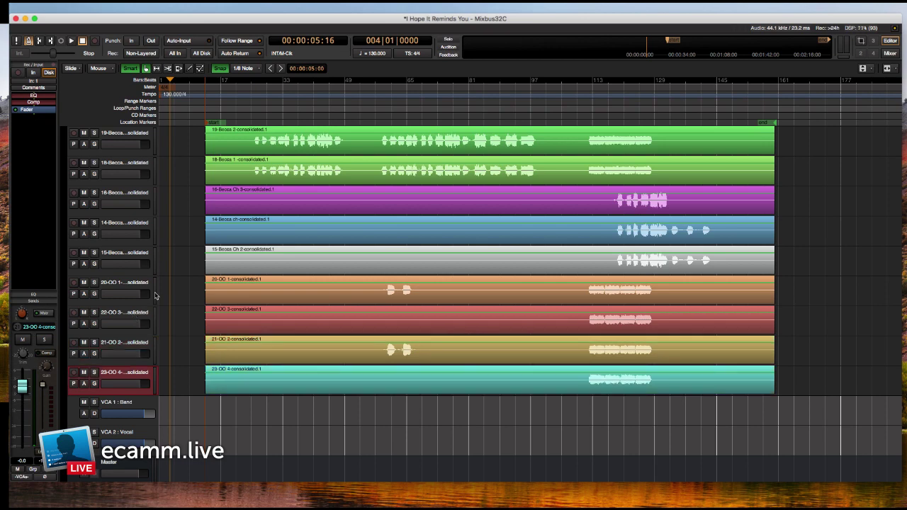
pyautogui.click(139, 321)
pyautogui.press('super+Down')
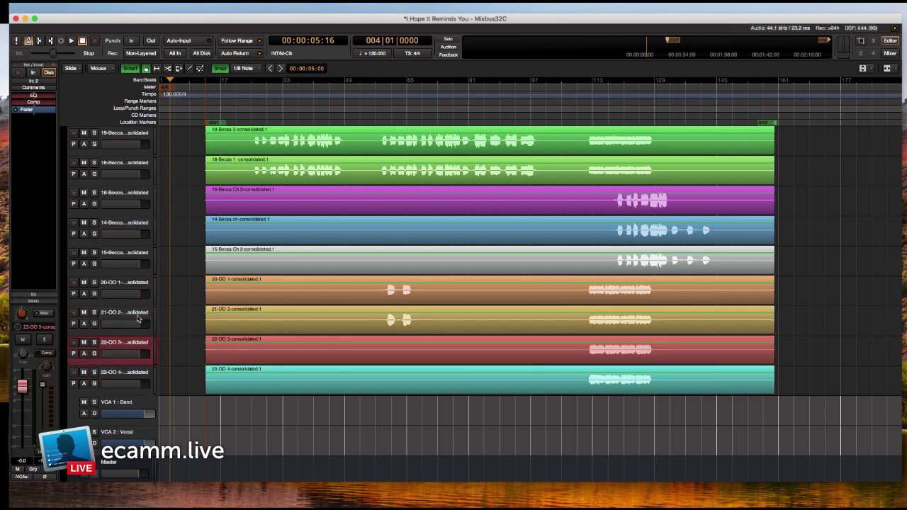
# Move the 03-bass track up the list until it sits directly below 01-Drums.
pyautogui.scroll(5, 120, 323)
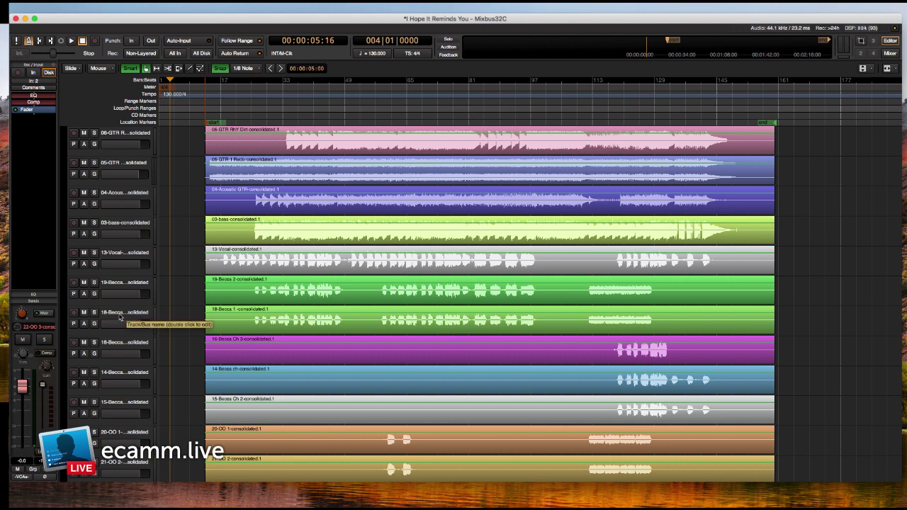
pyautogui.scroll(6, 121, 319)
pyautogui.scroll(1, 121, 319)
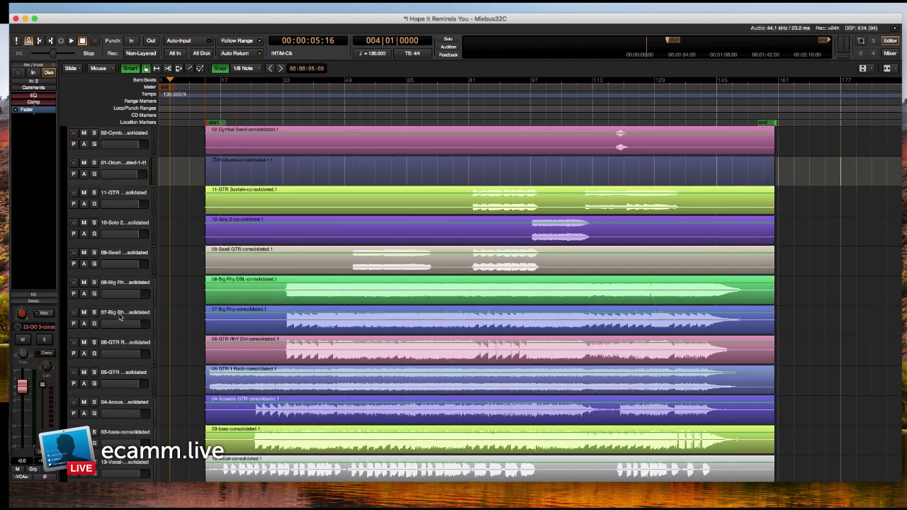
pyautogui.scroll(-5, 121, 310)
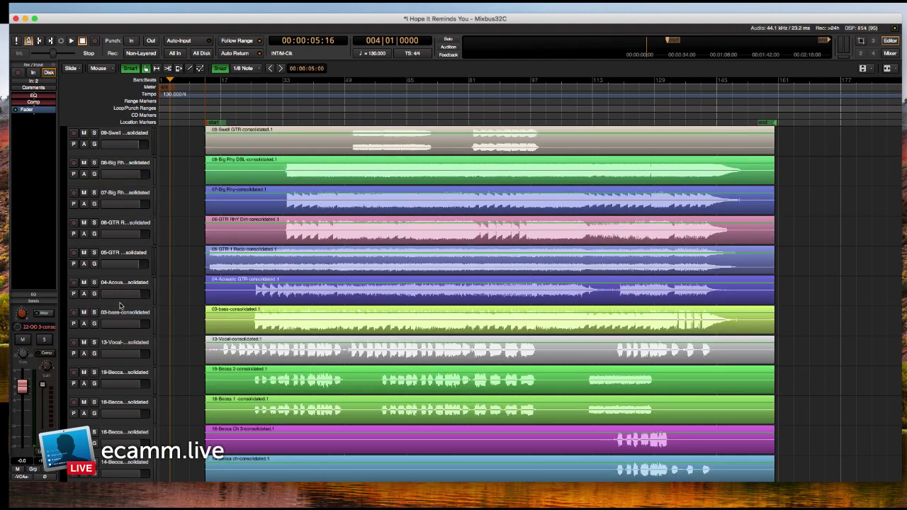
pyautogui.click(123, 286)
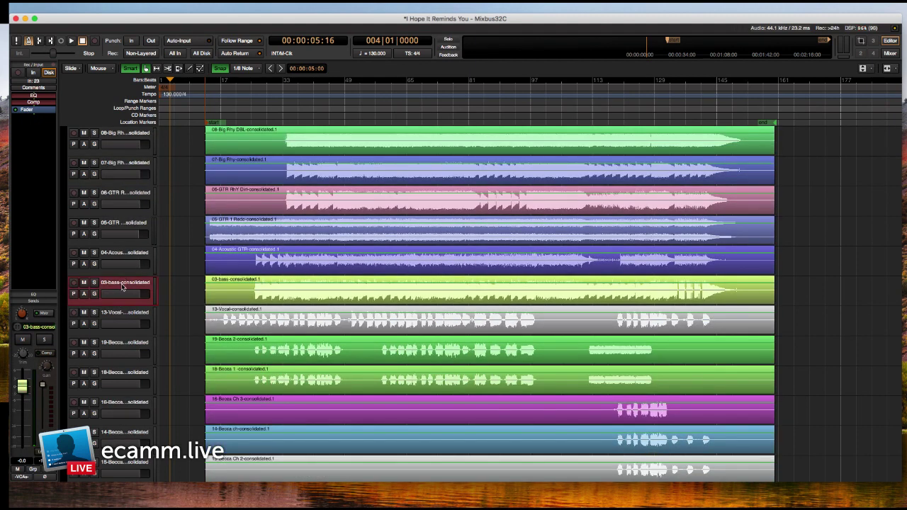
pyautogui.press('super+Up')
pyautogui.press('super+Up')
pyautogui.press('super+Up')
pyautogui.press('super+Up')
pyautogui.press('super+Up')
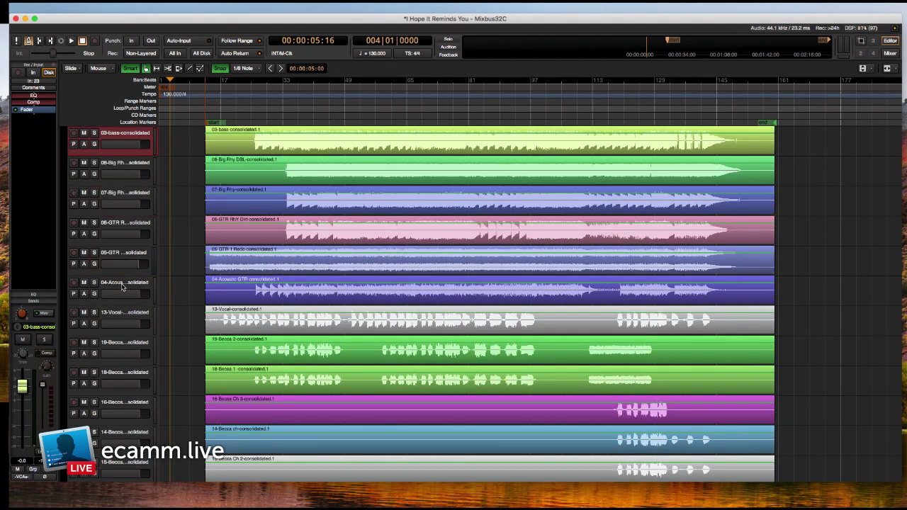
pyautogui.scroll(5, 123, 286)
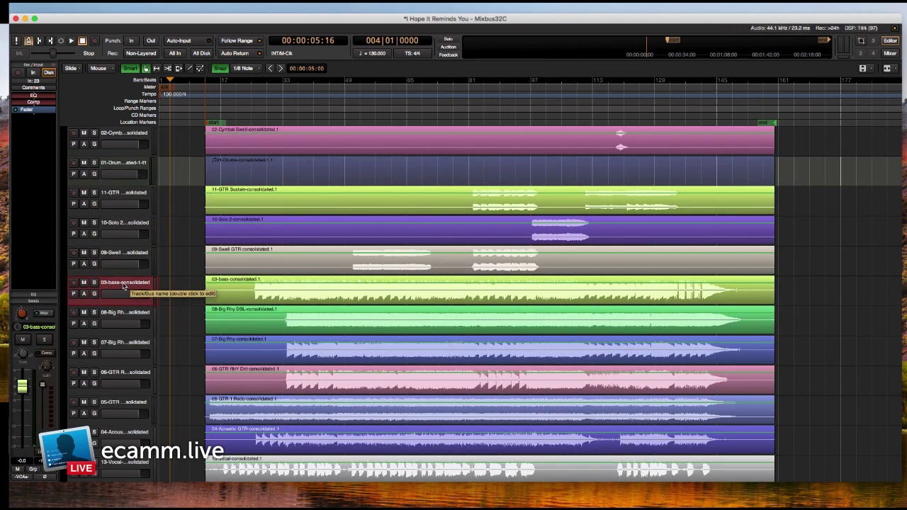
pyautogui.press('super+Up')
pyautogui.press('super+Up')
pyautogui.press('super+Up')
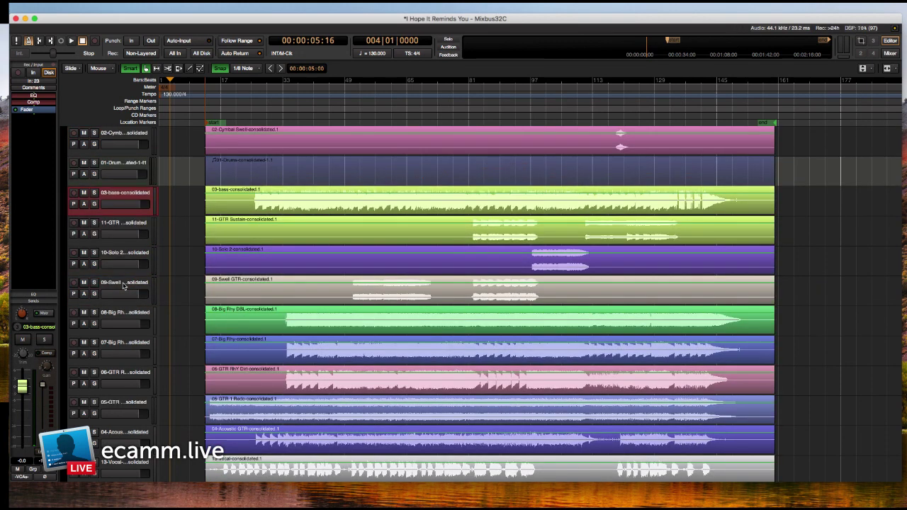
# Move the 02-Cymbal Swell track down one place so it sits between 01-Drums and 03-bass.
pyautogui.click(129, 138)
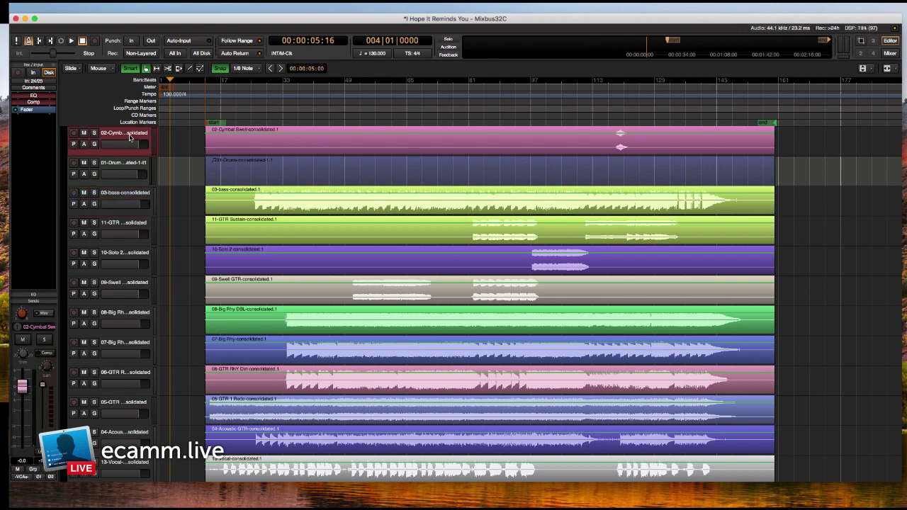
pyautogui.press('super+Down')
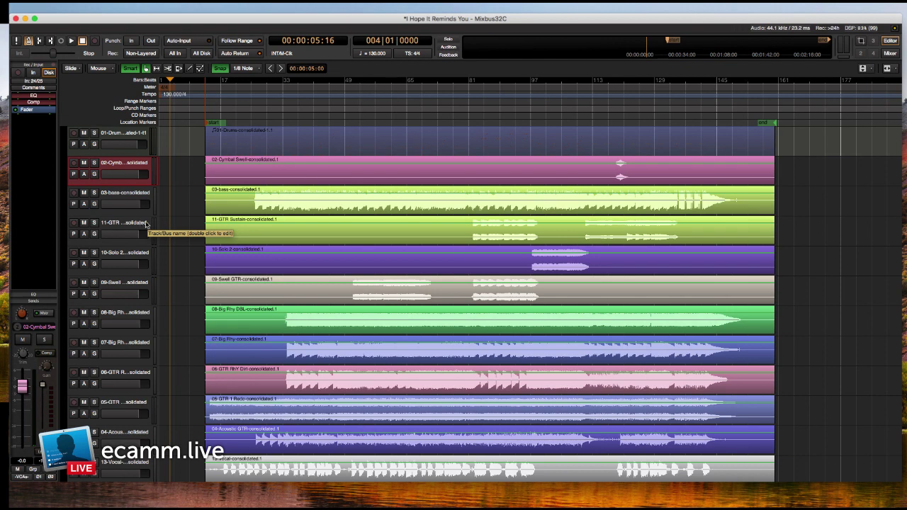
pyautogui.click(228, 255)
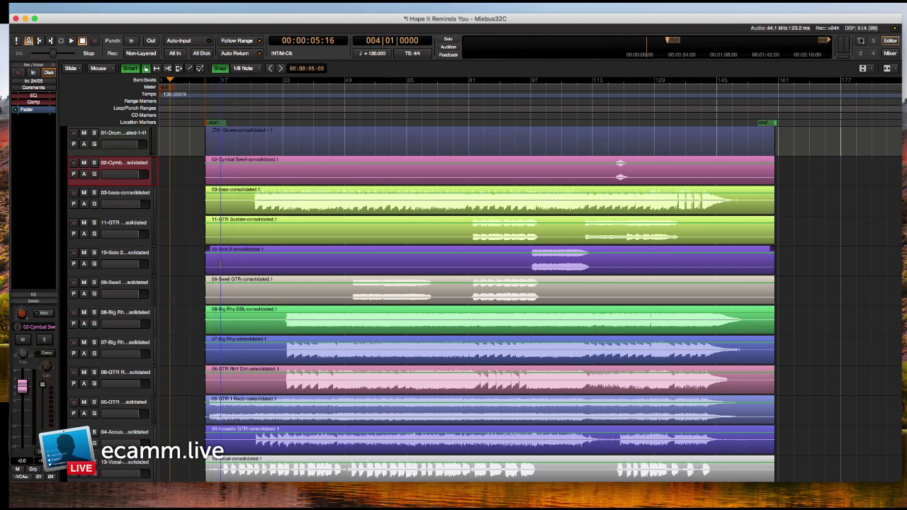
pyautogui.click(224, 280)
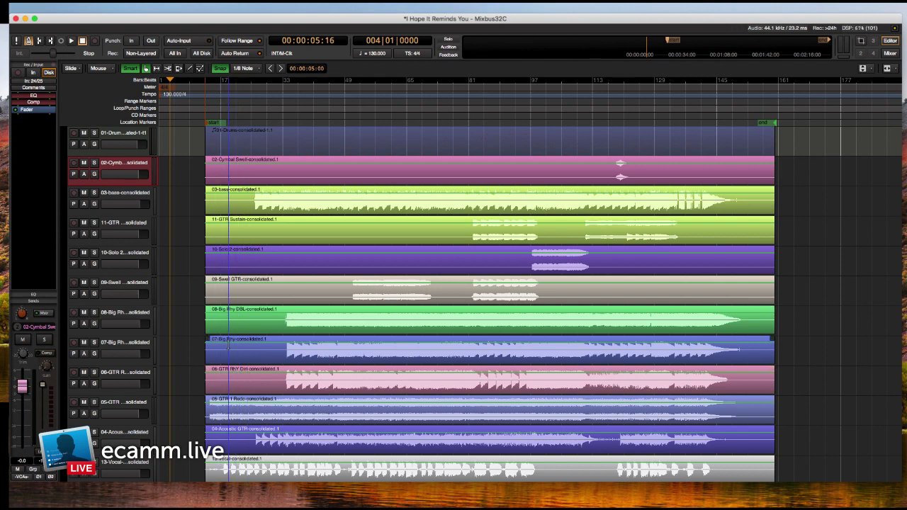
# Move the 08-Big Rhy DBL and 07-Big Rhy tracks together to directly below 05-GTR 1 Redo.
pyautogui.click(142, 313)
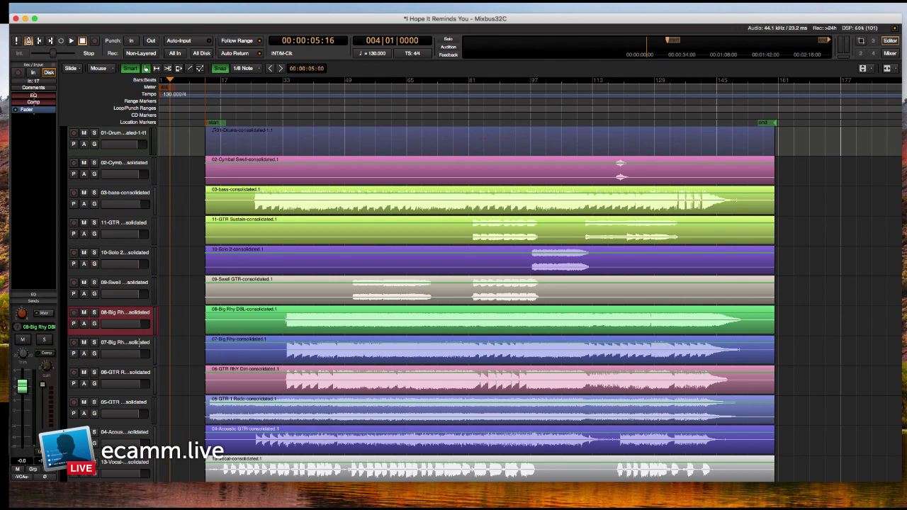
pyautogui.keyDown('shift'); pyautogui.click(140, 345); pyautogui.keyUp('shift')
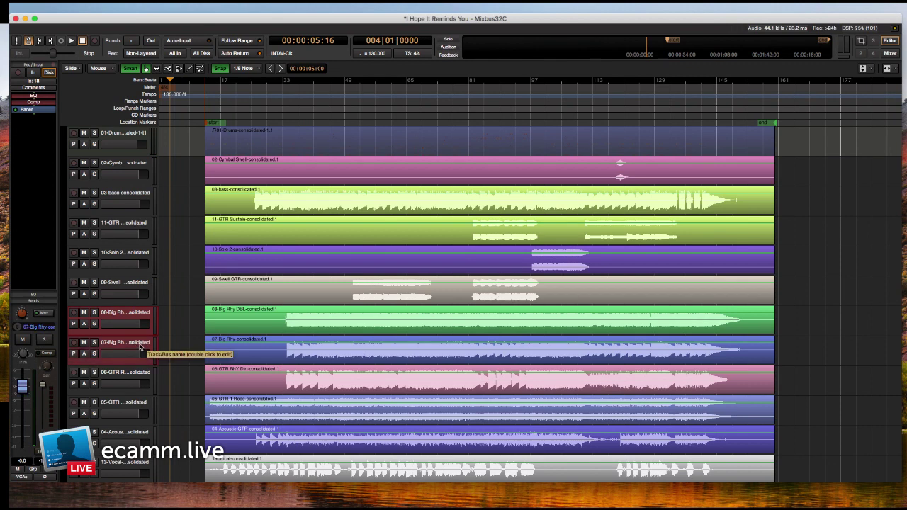
pyautogui.press('super+Down')
pyautogui.press('super+Down')
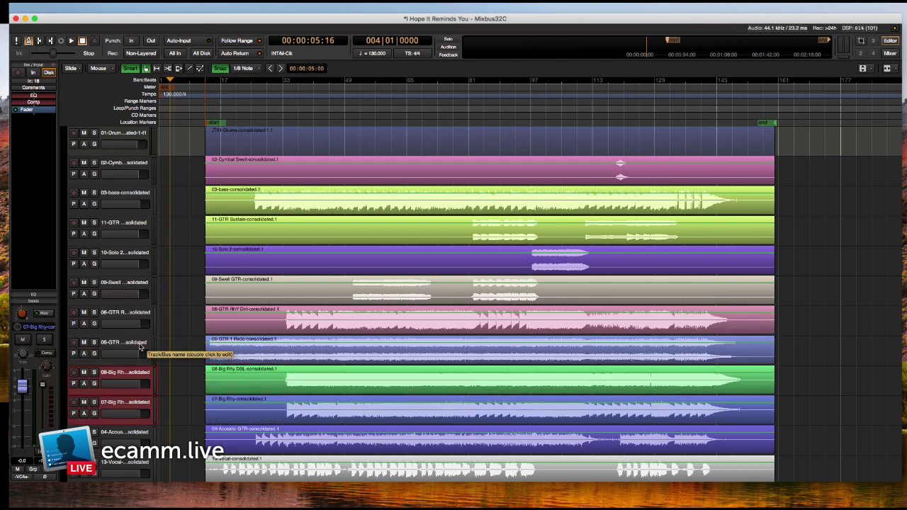
# Move the 04-Acoustic GTR track up the list until it sits directly below 03-bass.
pyautogui.click(128, 435)
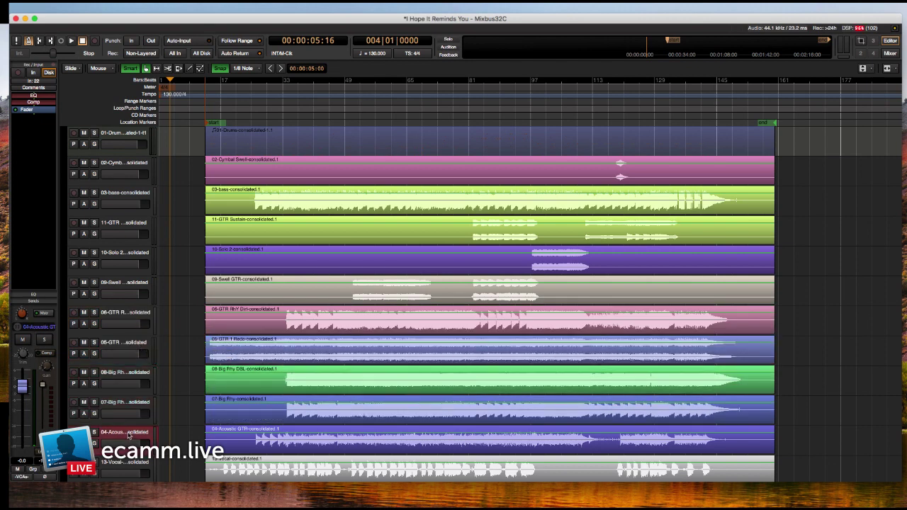
pyautogui.press('super+Up')
pyautogui.press('super+Up')
pyautogui.press('super+Up')
pyautogui.press('super+Up')
pyautogui.press('super+Up')
pyautogui.press('super+Up')
pyautogui.press('super+Up')
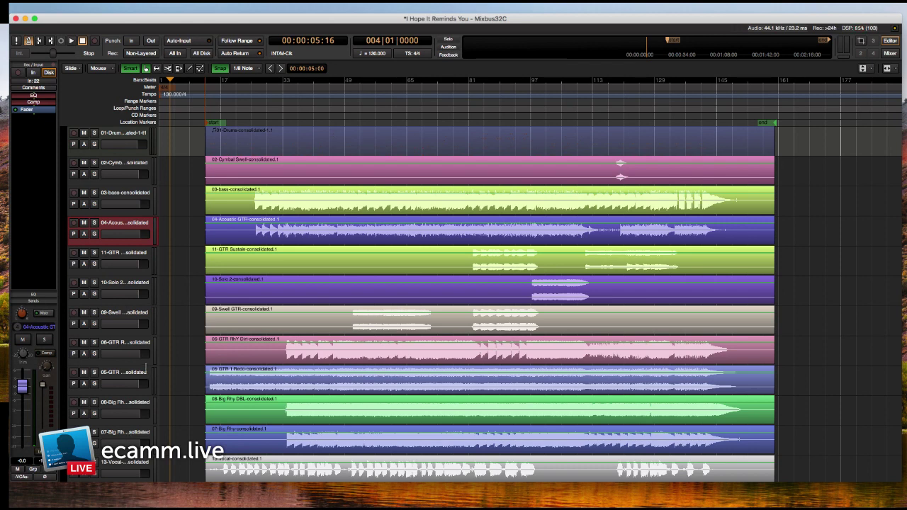
# Move the 05-GTR 1 Redo track up one place, above 06-GTR RHY.
pyautogui.scroll(-3, 146, 370)
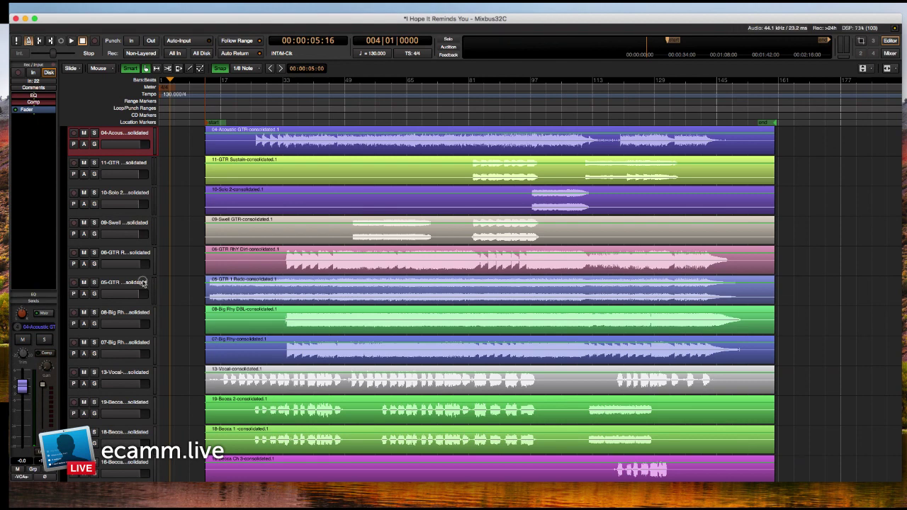
pyautogui.click(142, 283)
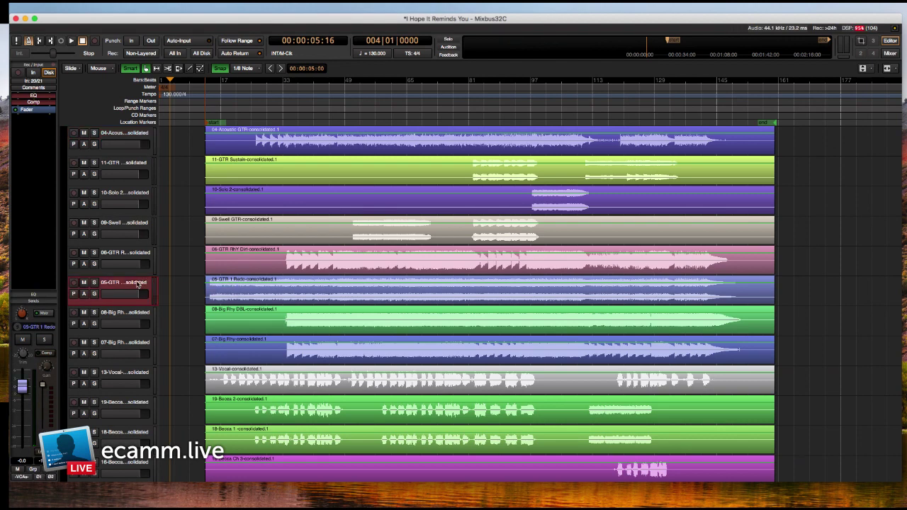
pyautogui.hotkey('ctrl', 'Up')
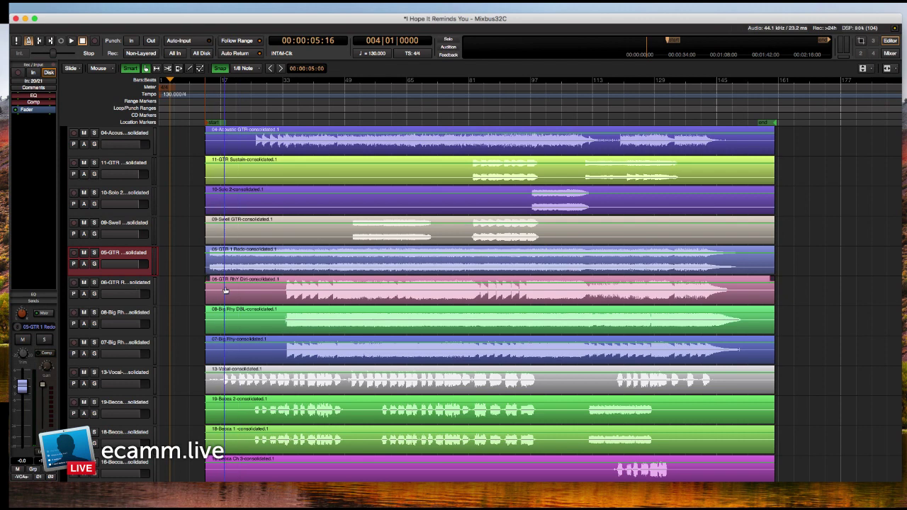
# Move the 10-Solo 2 and 09-Swell GTR tracks together below 07-Big Rhy, directly above 13-Vocal.
pyautogui.click(126, 225)
pyautogui.keyDown('shift'); pyautogui.click(128, 198); pyautogui.keyUp('shift')
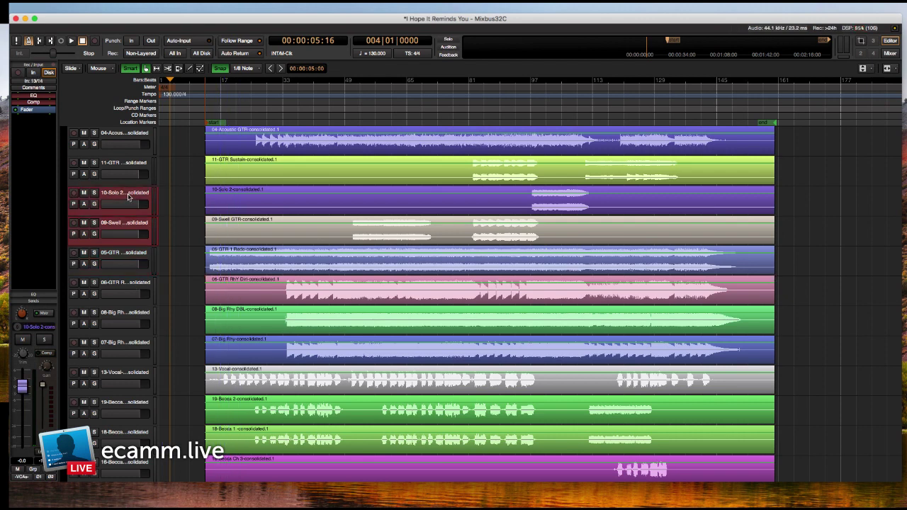
pyautogui.hotkey('ctrl', 'Down')
pyautogui.hotkey('ctrl', 'Down')
pyautogui.hotkey('ctrl', 'Down')
pyautogui.hotkey('ctrl', 'Down')
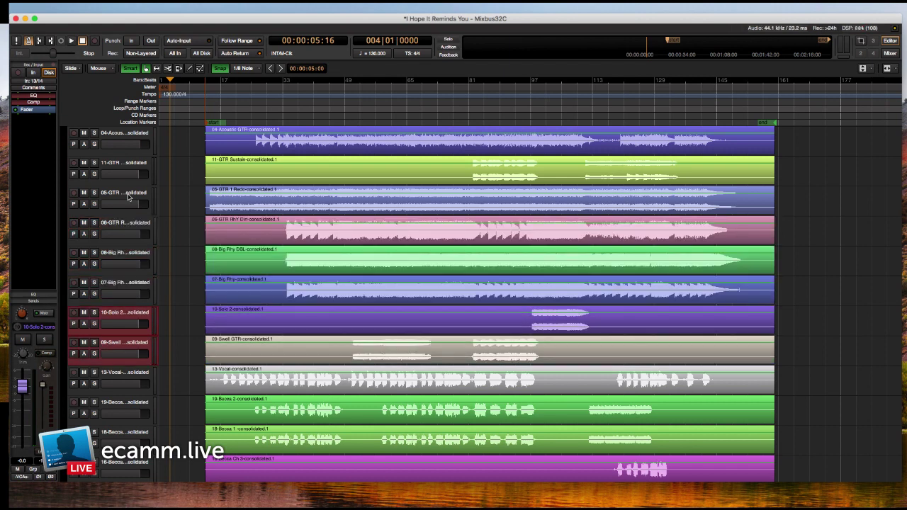
# Color the 01-Drums and 02-Cymbal Swell tracks together in deep blue.
pyautogui.scroll(-7, 141, 330)
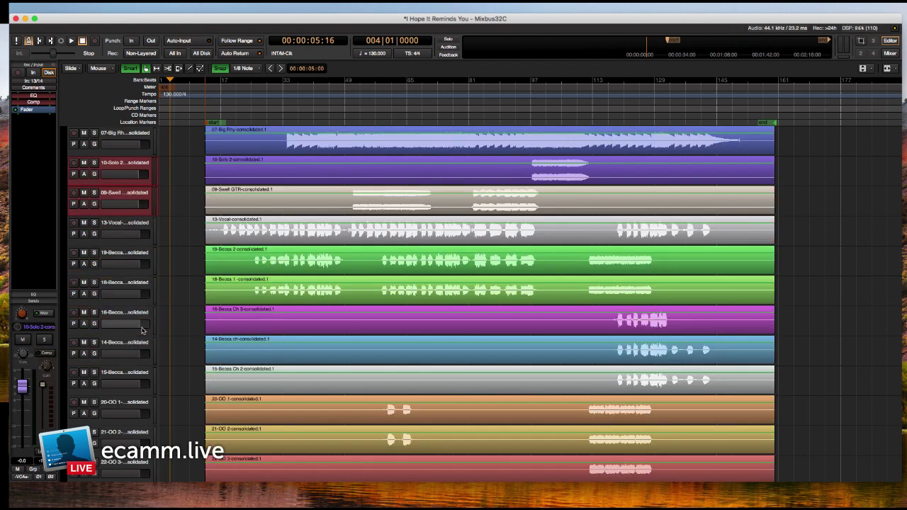
pyautogui.scroll(10, 142, 330)
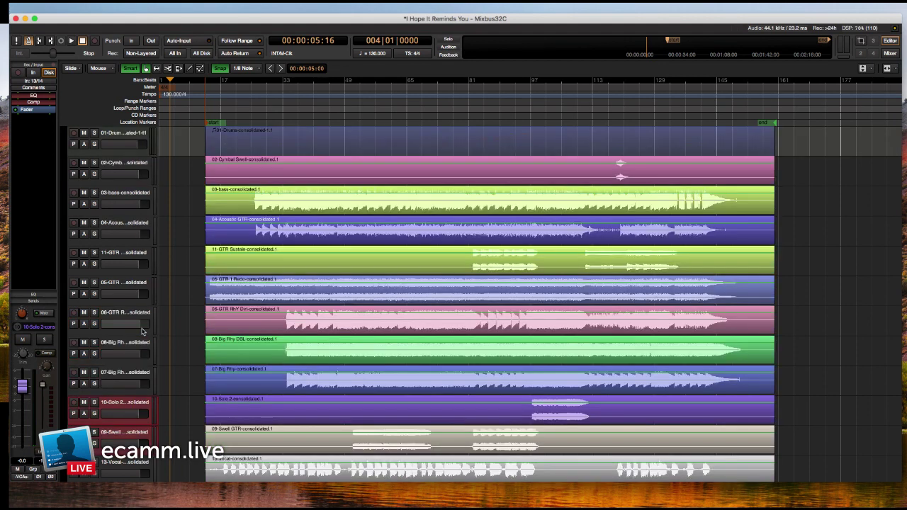
pyautogui.click(135, 168)
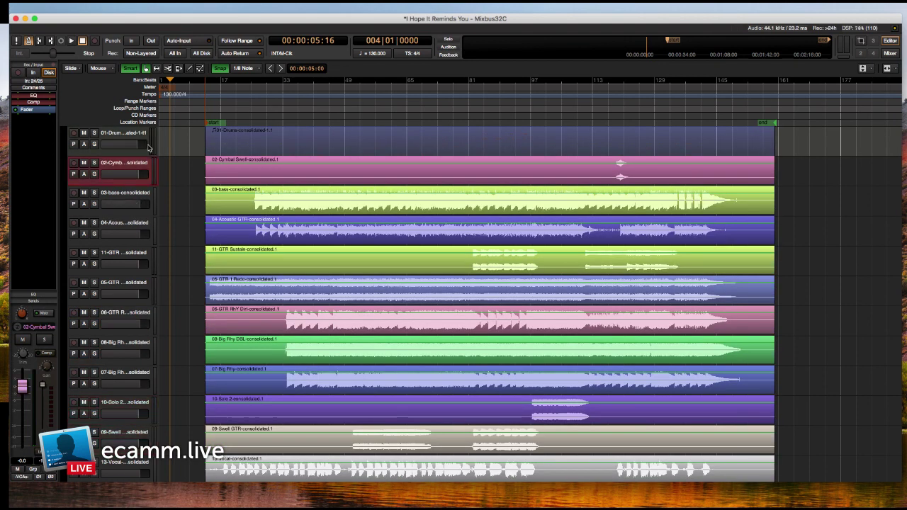
pyautogui.click(142, 134)
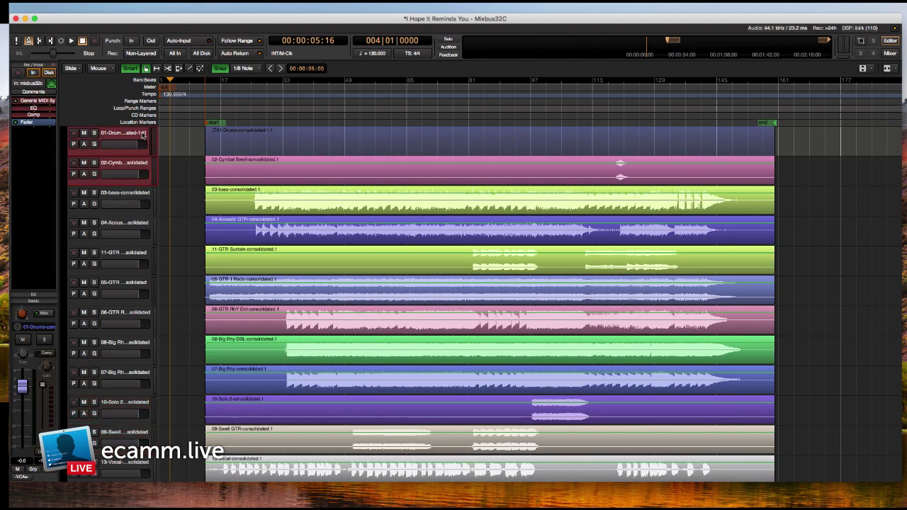
pyautogui.rightClick(143, 135)
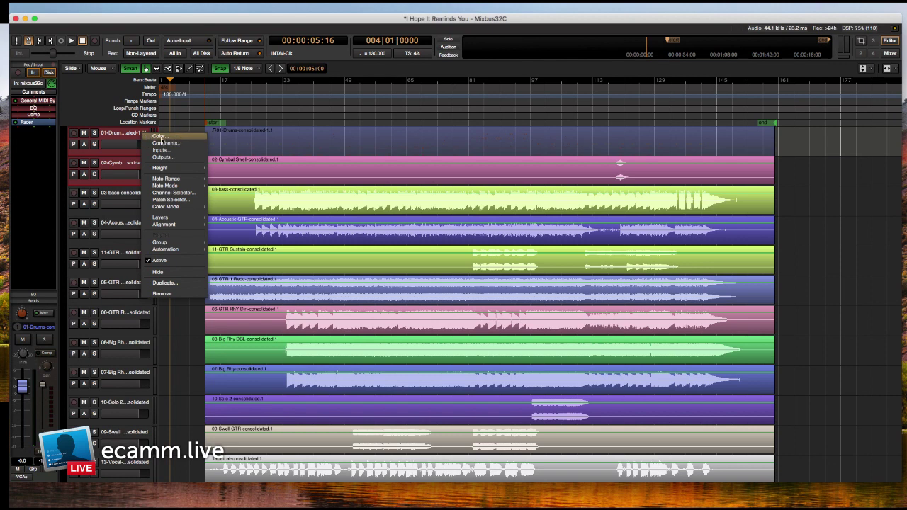
pyautogui.click(162, 137)
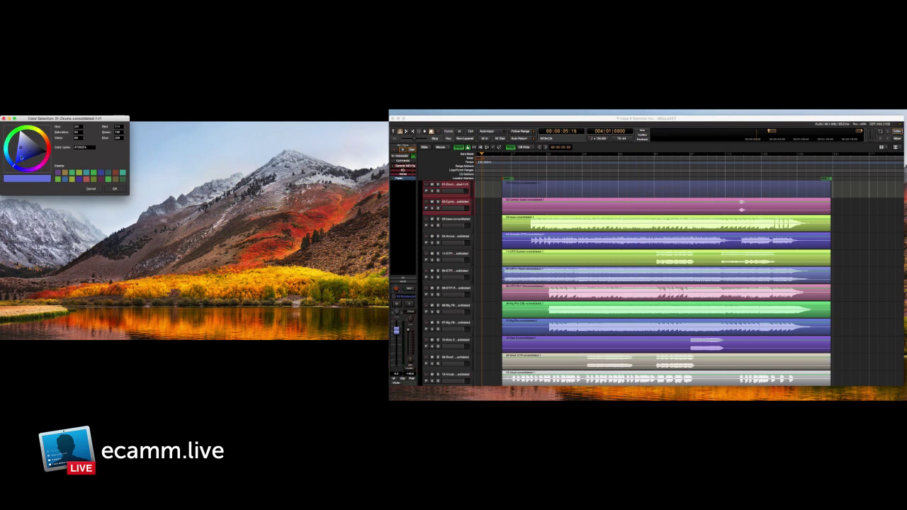
pyautogui.click(20, 160)
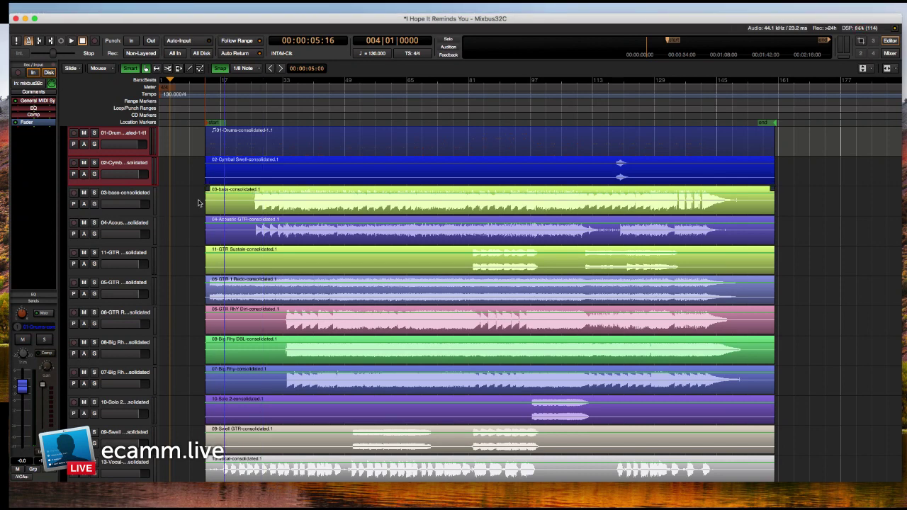
# Change the color of the 03-bass track to red.
pyautogui.click(128, 198)
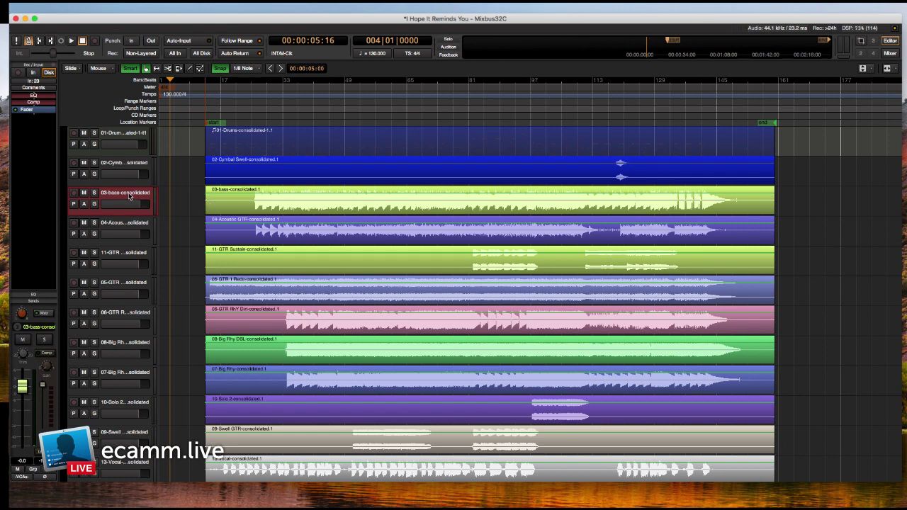
pyautogui.rightClick(129, 195)
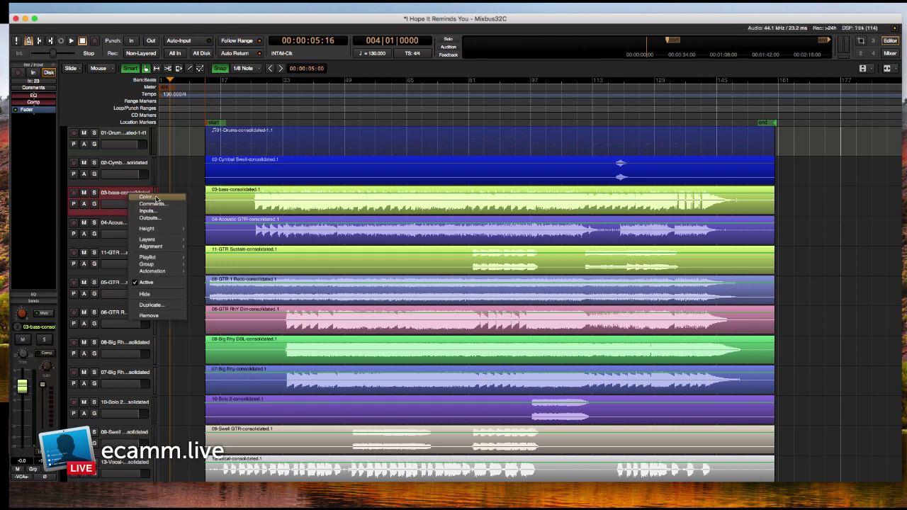
pyautogui.click(149, 197)
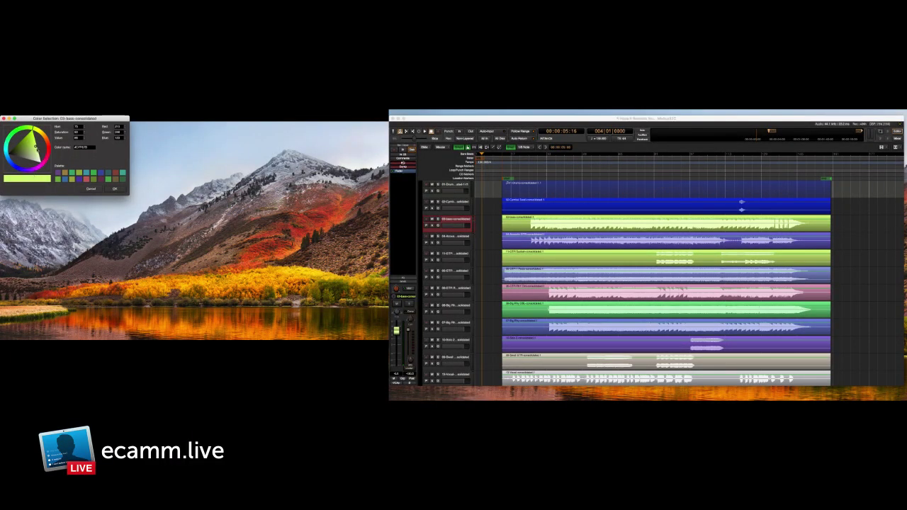
pyautogui.moveTo(36, 146); pyautogui.dragTo(37, 138)
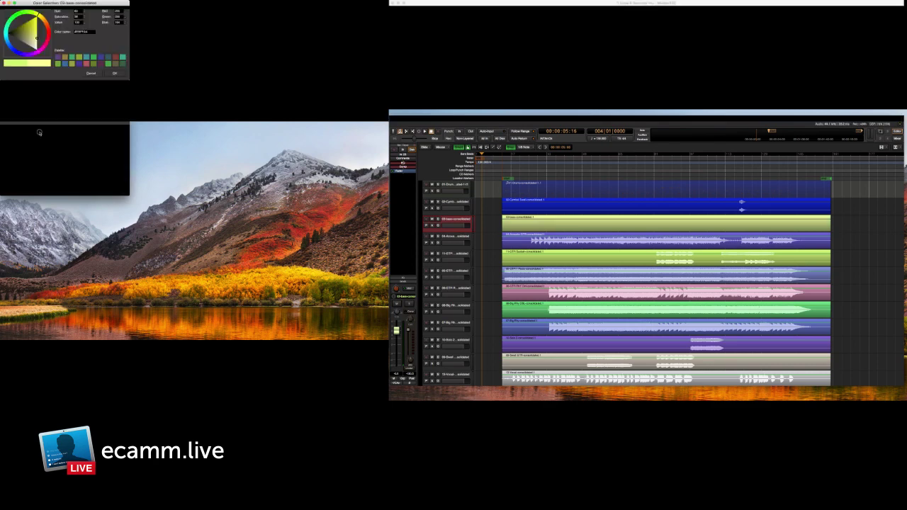
pyautogui.click(48, 151)
pyautogui.click(41, 151)
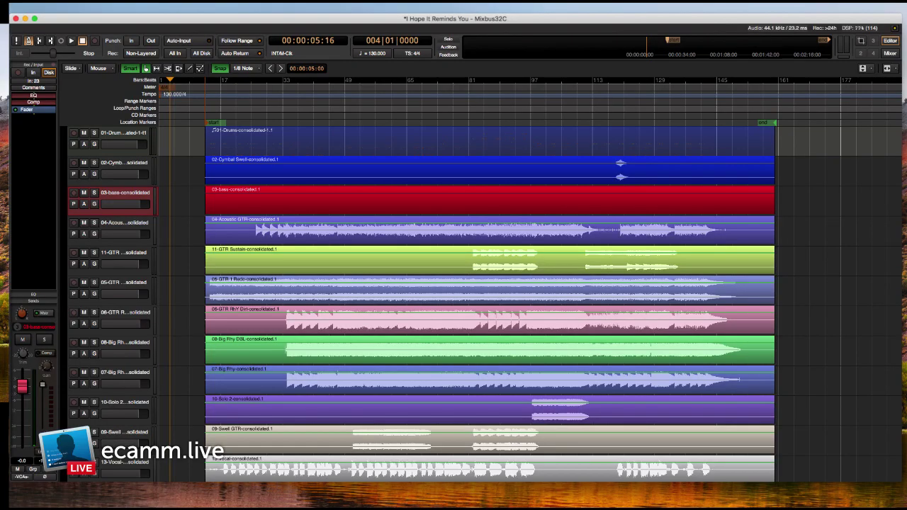
# Color all the guitar tracks from 04-Acoustic GTR through 09-Swell GTR the same dark green.
pyautogui.click(126, 225)
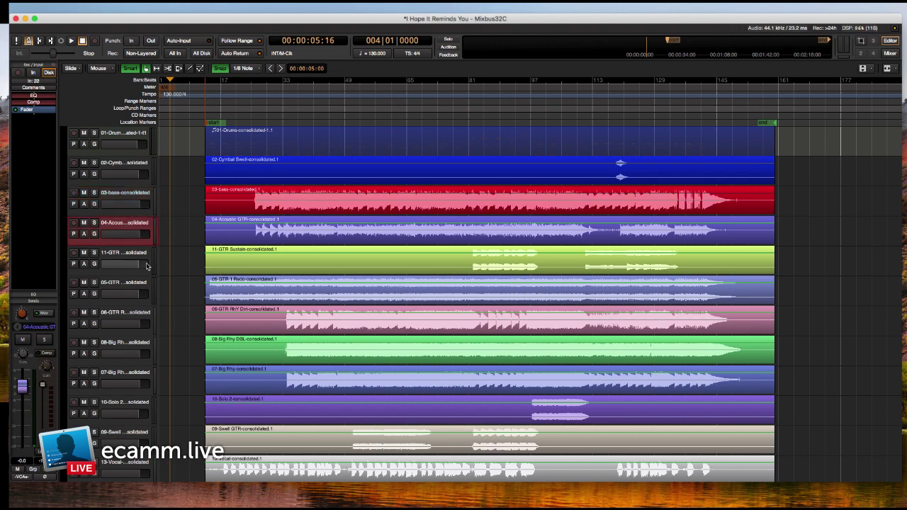
pyautogui.scroll(-5, 148, 265)
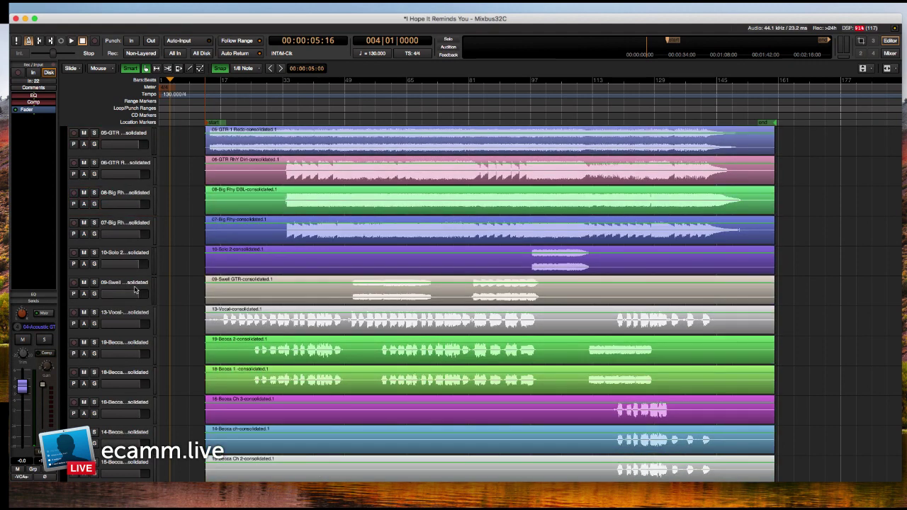
pyautogui.keyDown('shift'); pyautogui.click(135, 285); pyautogui.keyUp('shift')
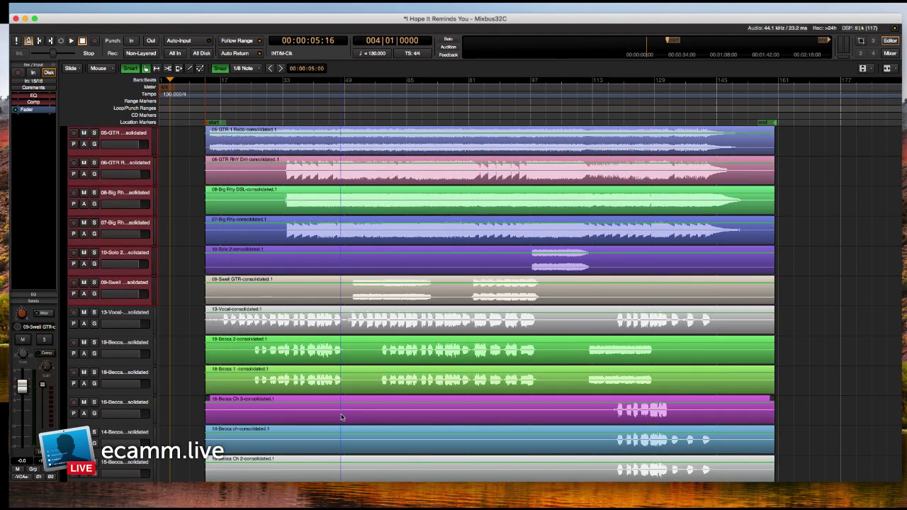
pyautogui.rightClick(129, 286)
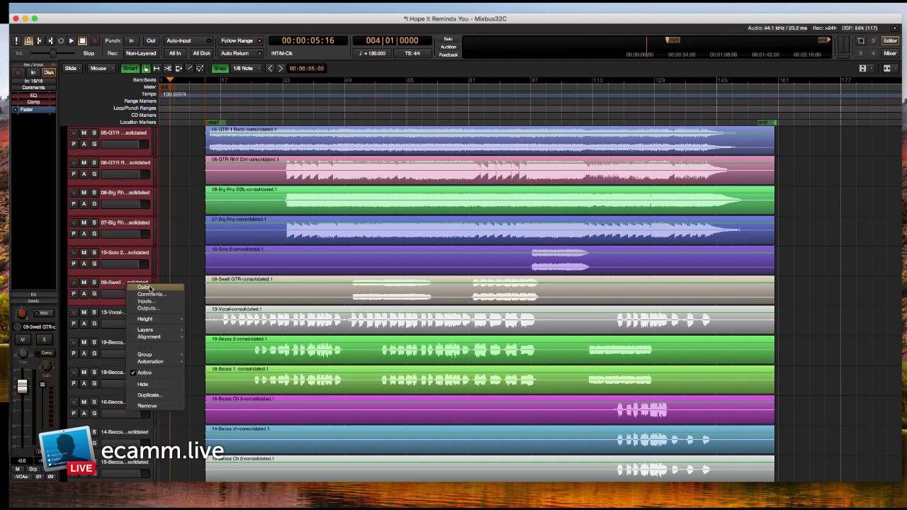
pyautogui.click(146, 288)
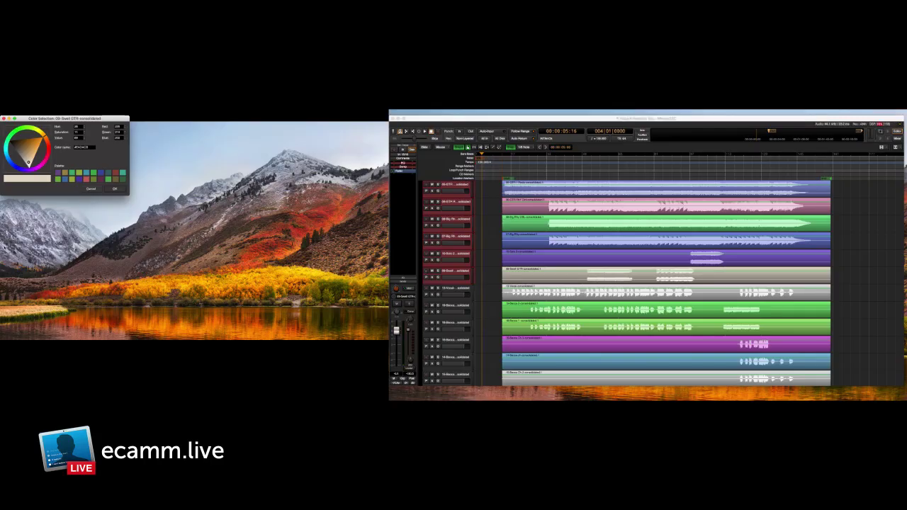
pyautogui.click(32, 136)
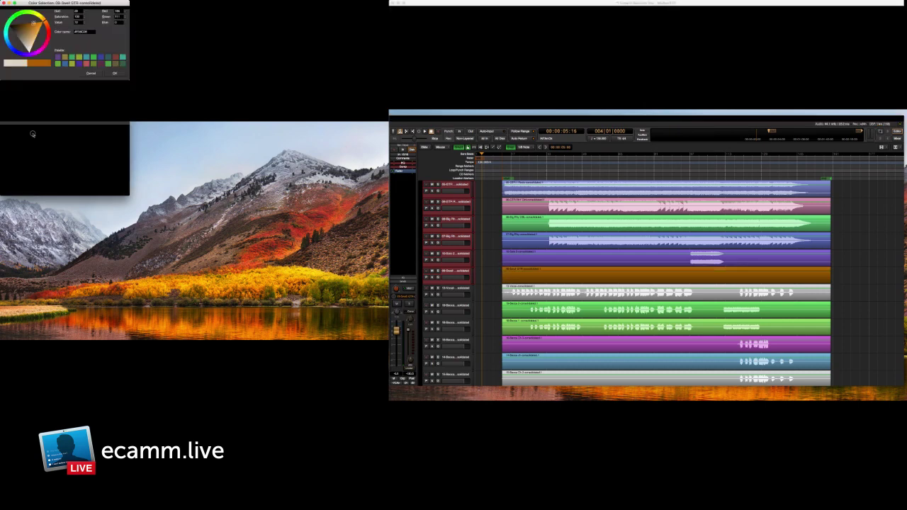
pyautogui.click(15, 132)
pyautogui.click(18, 142)
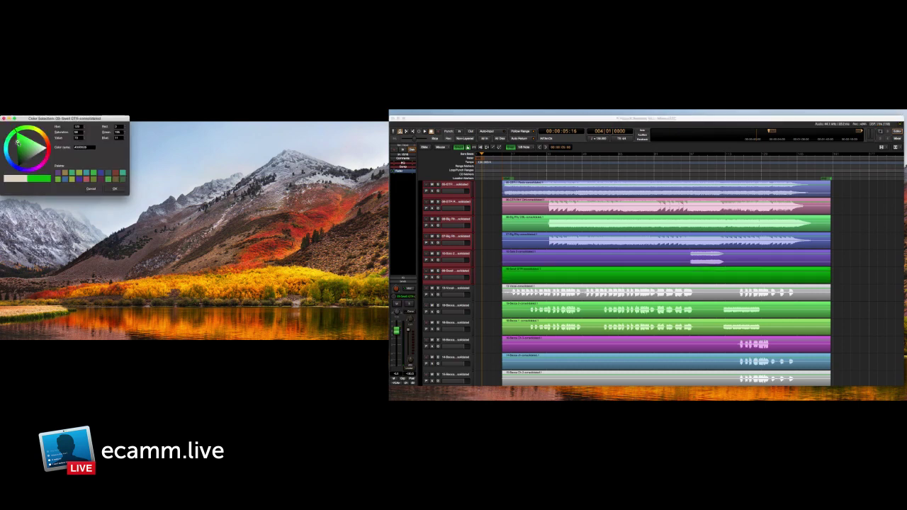
pyautogui.click(22, 148)
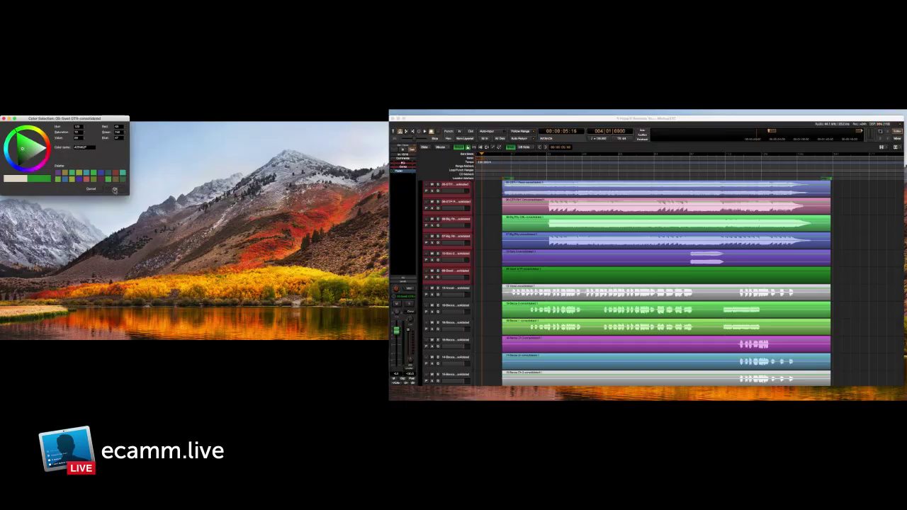
pyautogui.click(115, 190)
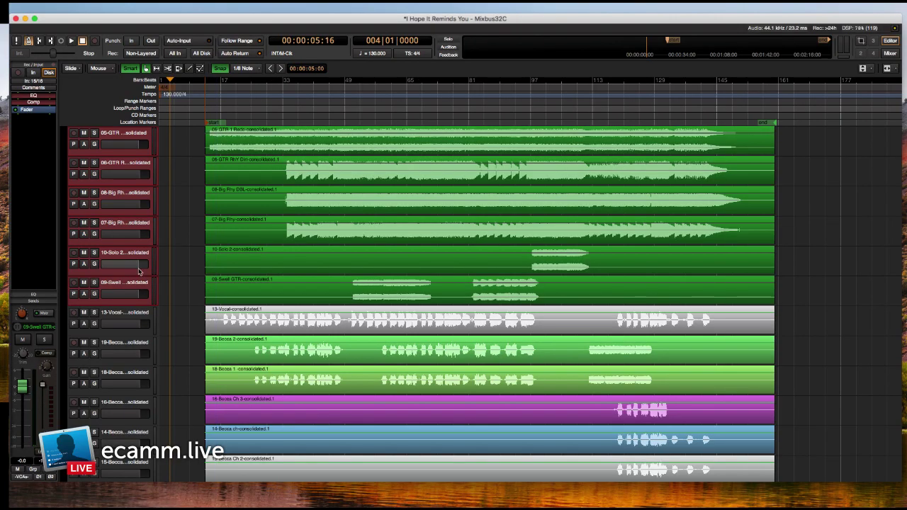
# Change the color of the 13-Vocal lead track to yellow.
pyautogui.click(132, 316)
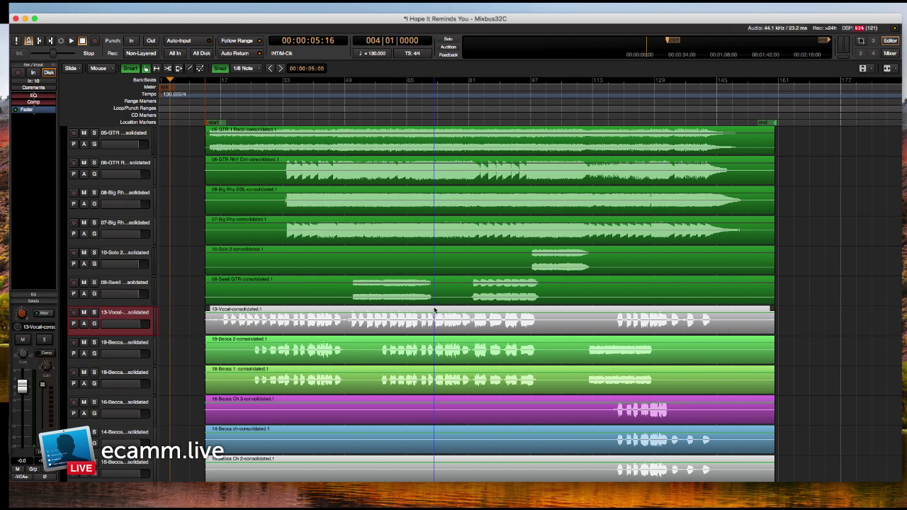
pyautogui.rightClick(132, 310)
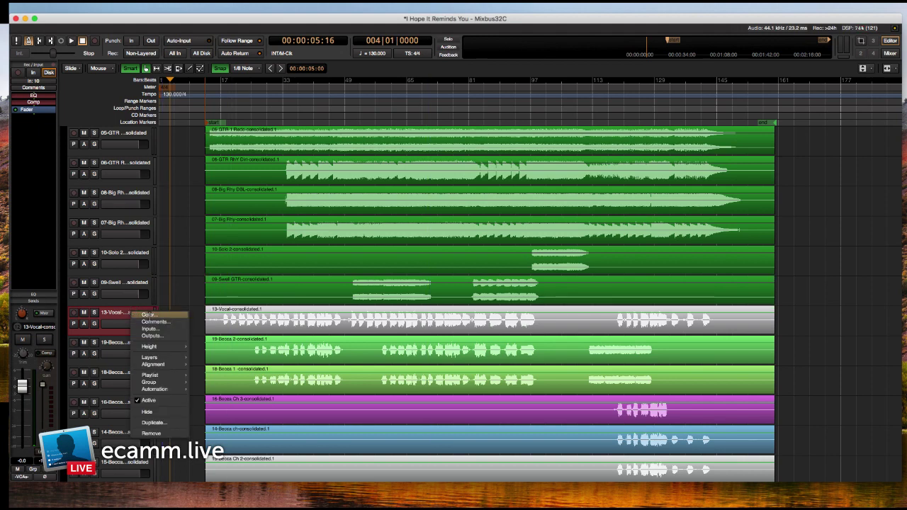
pyautogui.click(148, 315)
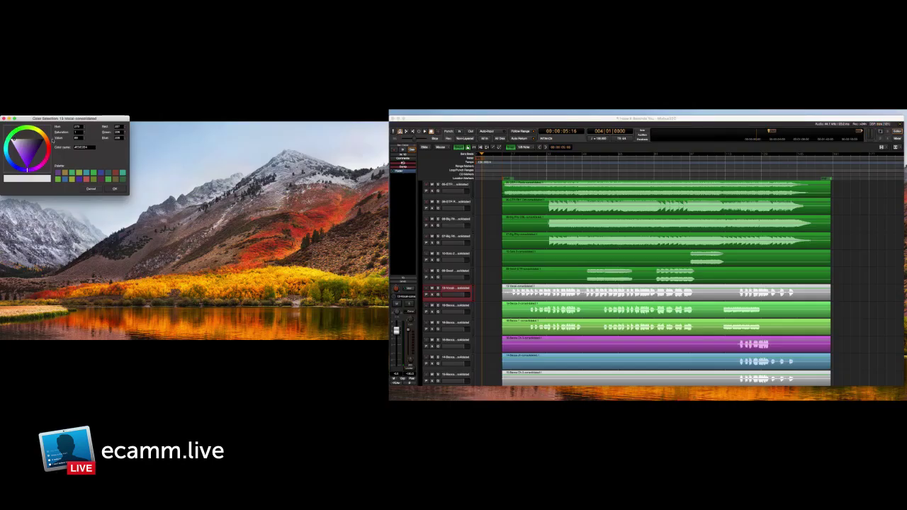
pyautogui.moveTo(26, 170)
pyautogui.mouseDown()
pyautogui.moveTo(11, 145)
pyautogui.moveTo(41, 132)
pyautogui.moveTo(34, 139)
pyautogui.mouseUp()
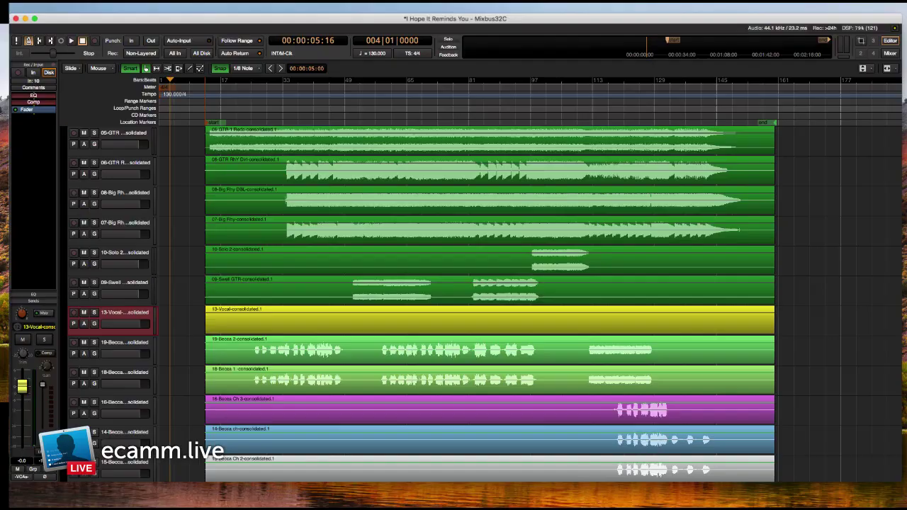
# Color all the backing vocal tracks, from directly below 13-Vocal through 23-OO 4, the same deep purple.
pyautogui.click(134, 345)
pyautogui.scroll(-5, 138, 350)
pyautogui.scroll(-3, 138, 352)
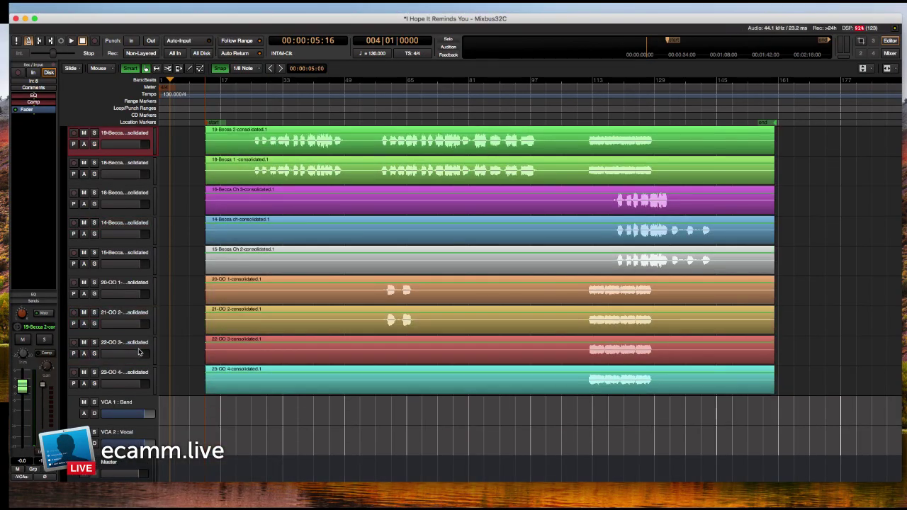
pyautogui.keyDown('shift'); pyautogui.click(137, 376); pyautogui.keyUp('shift')
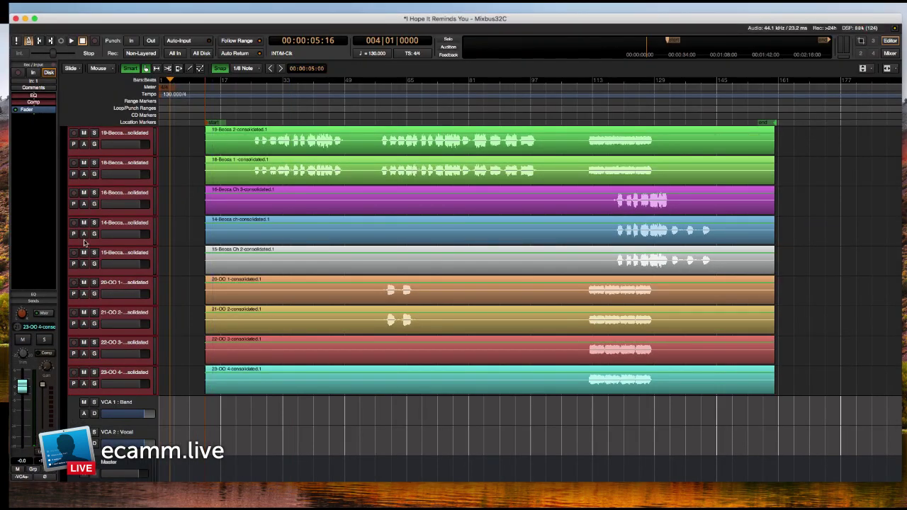
pyautogui.rightClick(132, 286)
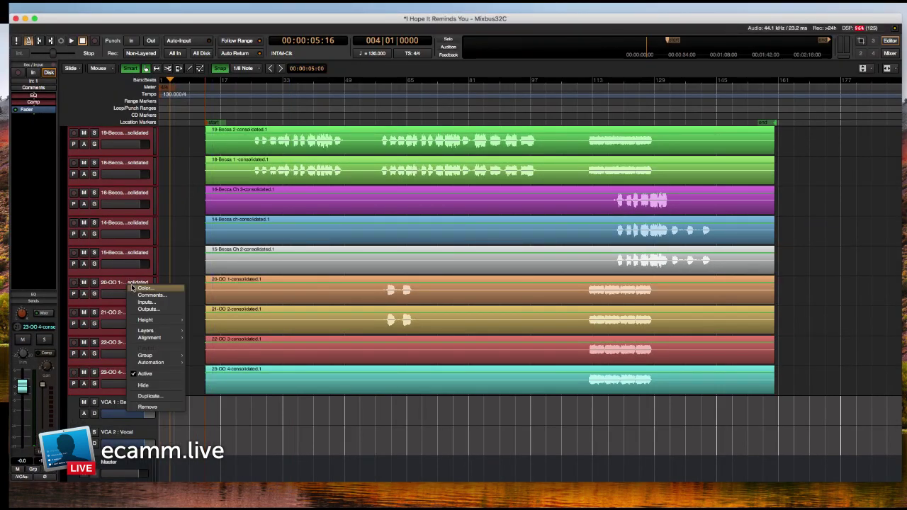
pyautogui.click(143, 289)
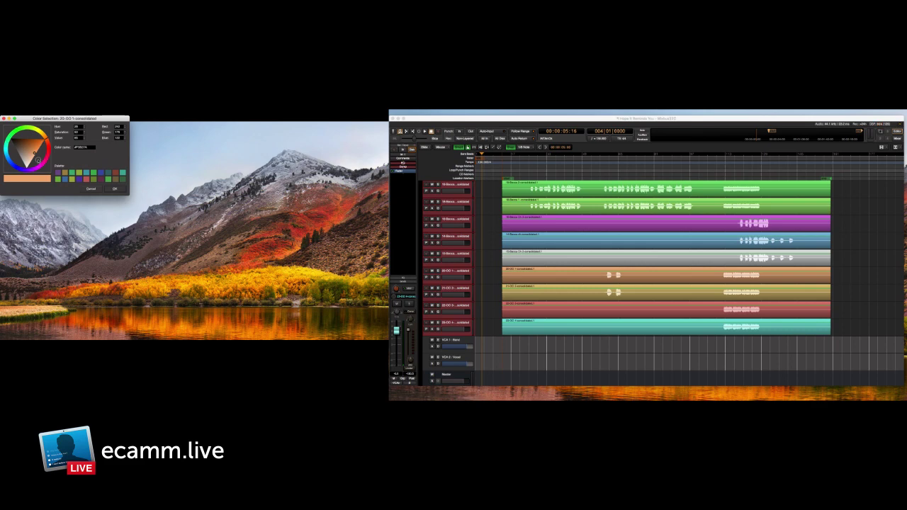
pyautogui.click(30, 167)
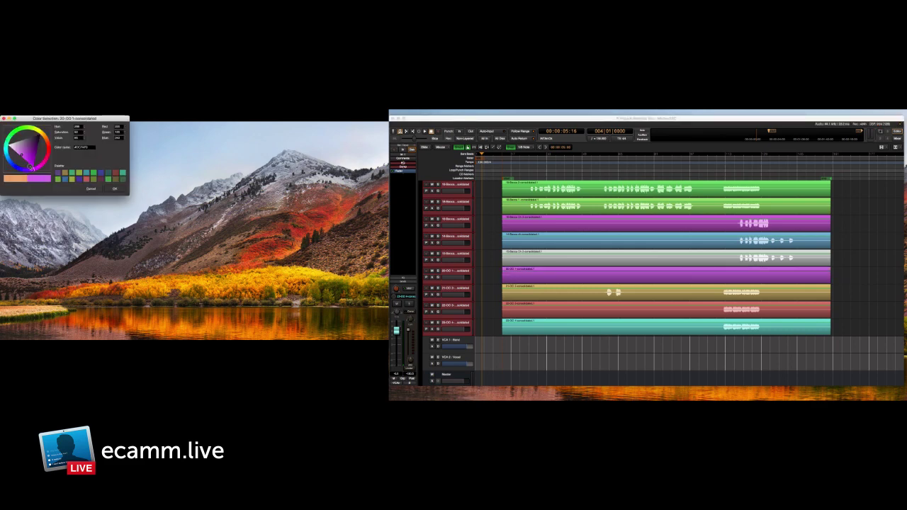
pyautogui.moveTo(30, 167); pyautogui.dragTo(28, 168)
pyautogui.click(29, 163)
pyautogui.click(29, 161)
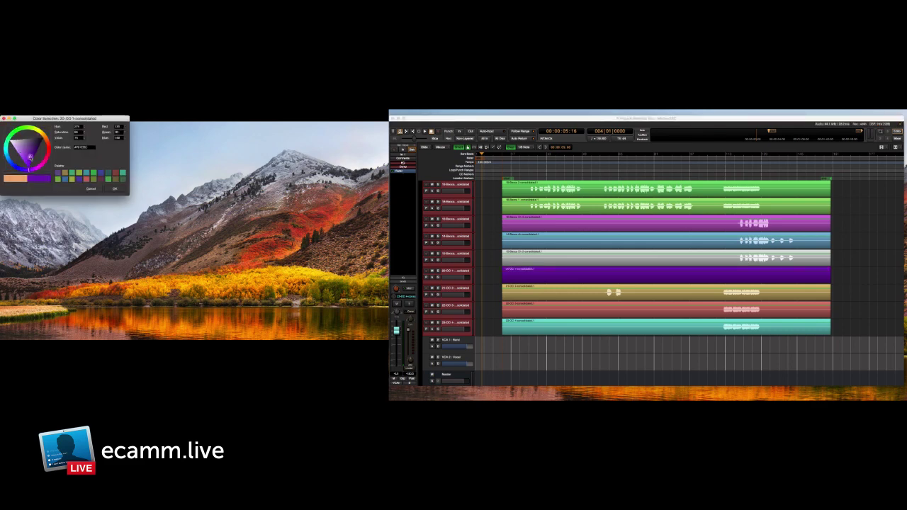
pyautogui.click(29, 160)
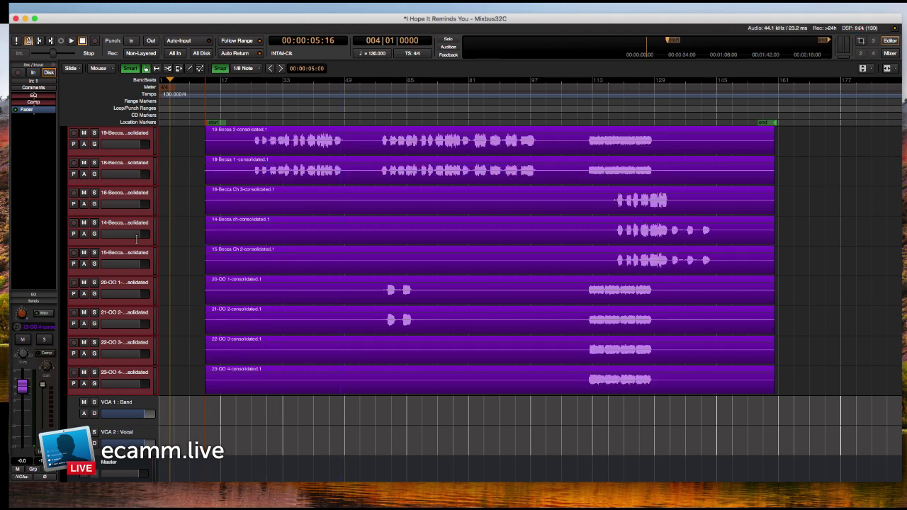
pyautogui.scroll(12, 137, 239)
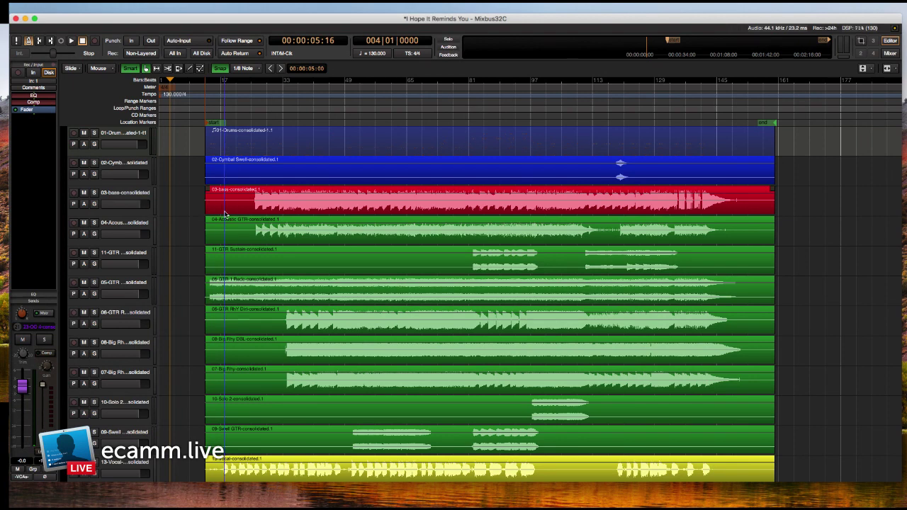
pyautogui.scroll(-4, 158, 328)
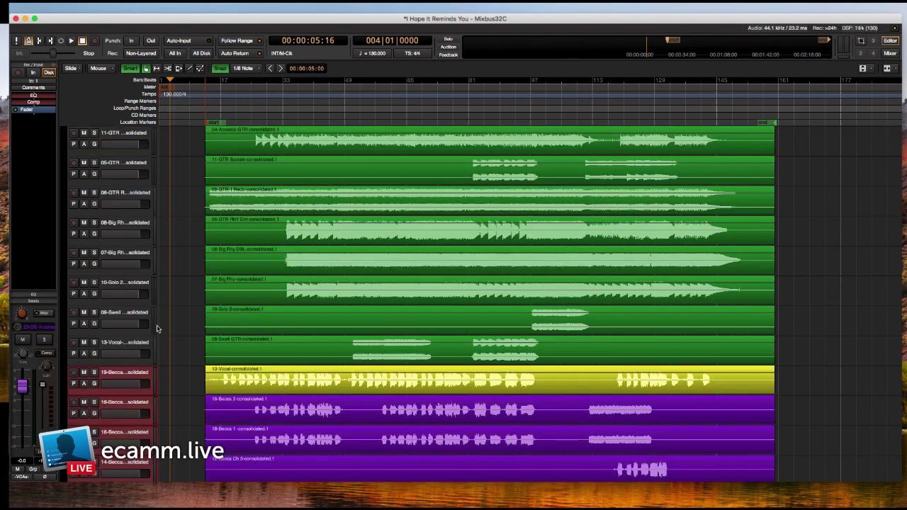
pyautogui.scroll(-2, 157, 329)
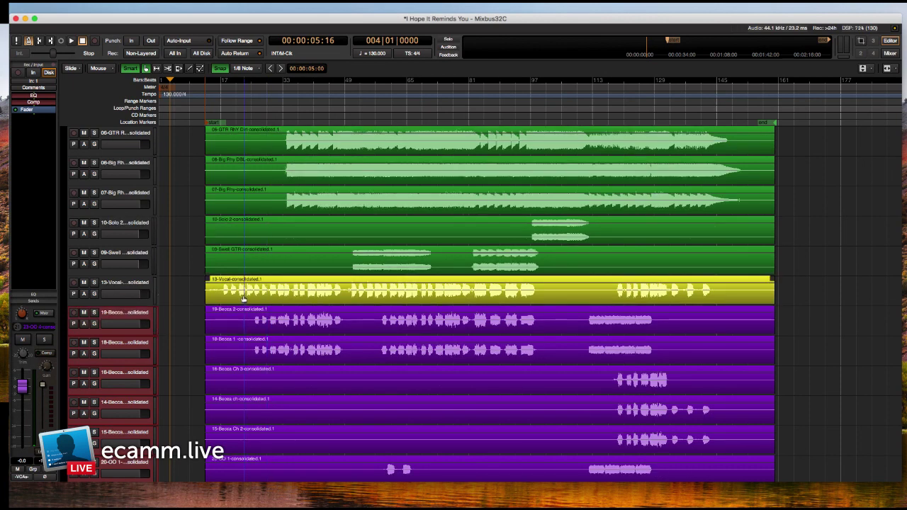
# Play the song from bar 16 and check the signal levels across the tracks from the backing vocals up to the drums.
pyautogui.scroll(-5, 206, 302)
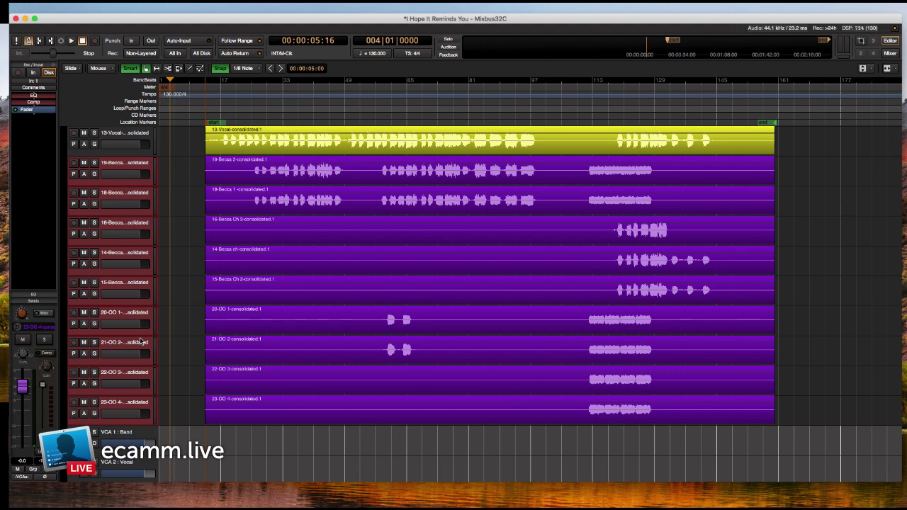
pyautogui.click(218, 103)
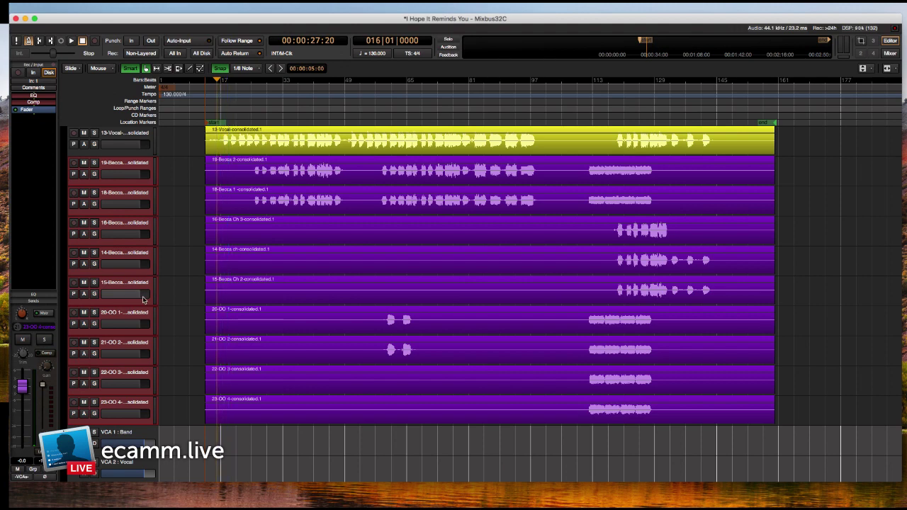
pyautogui.scroll(7, 147, 290)
pyautogui.scroll(4, 147, 291)
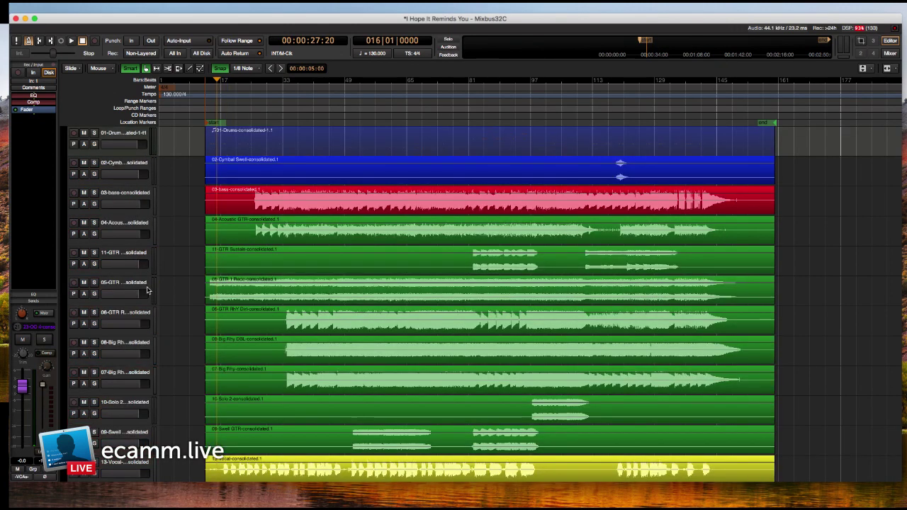
pyautogui.scroll(-12, 147, 291)
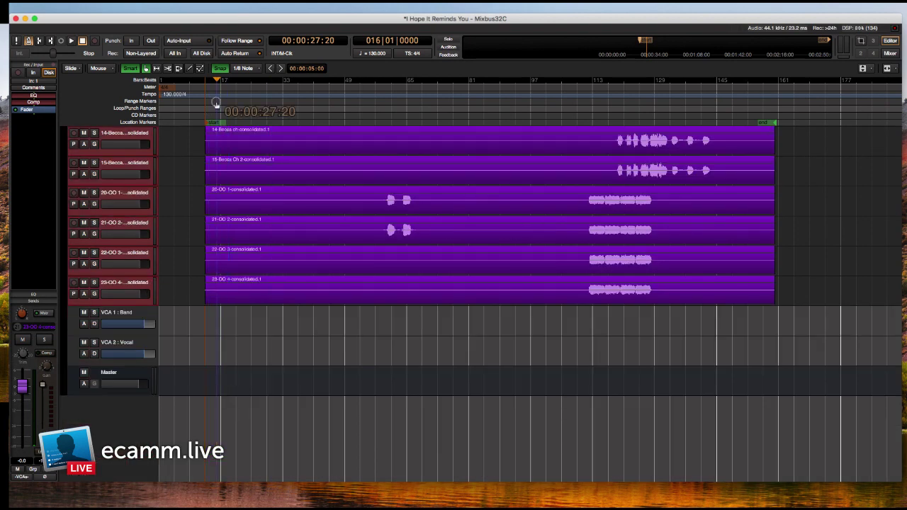
pyautogui.press('space')
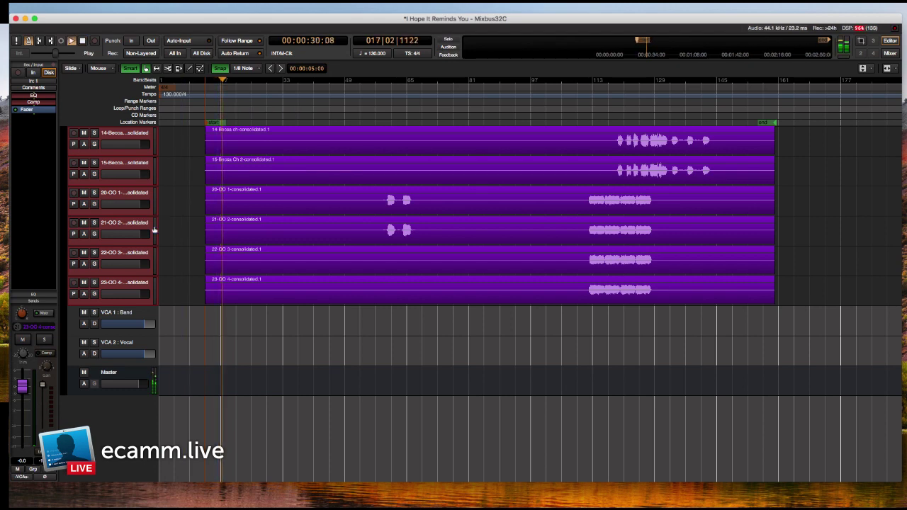
pyautogui.scroll(4, 153, 229)
pyautogui.scroll(9, 153, 228)
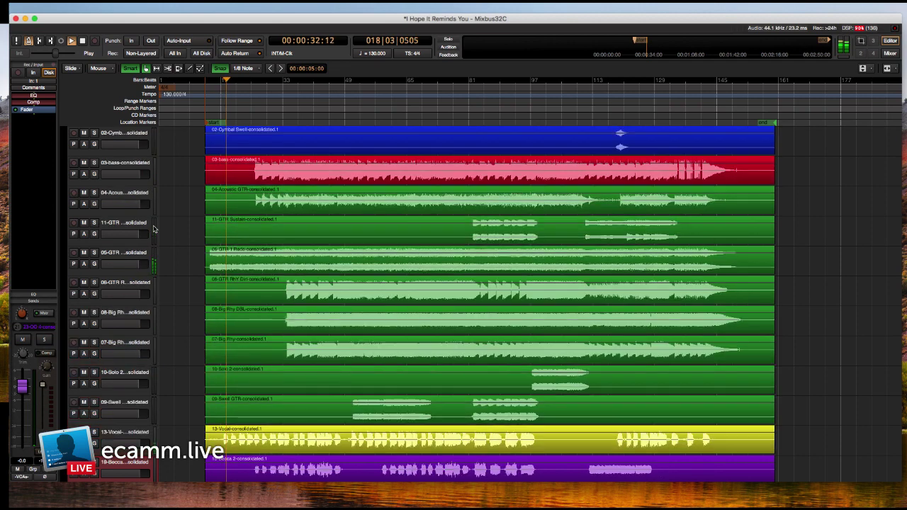
pyautogui.scroll(1, 153, 229)
pyautogui.press('space')
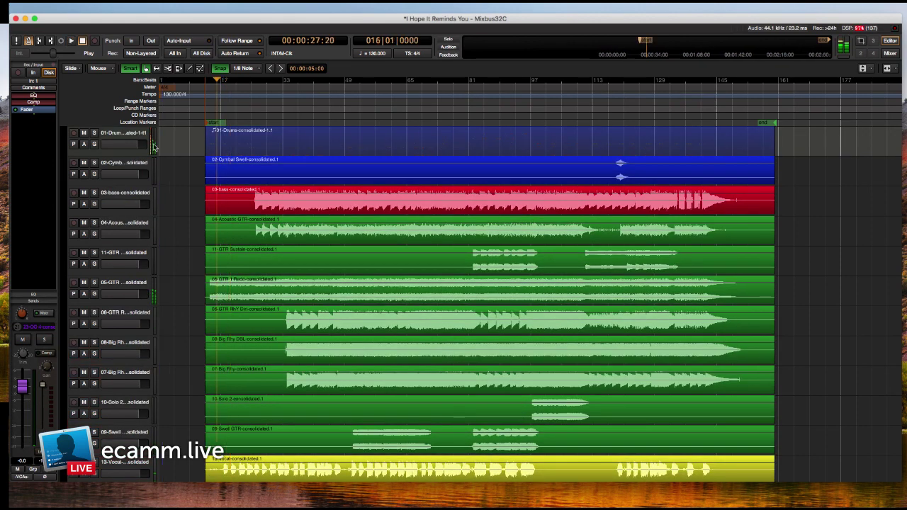
# Delete the General MIDI synth plugin from the 01-Drums track and save the session.
pyautogui.click(134, 136)
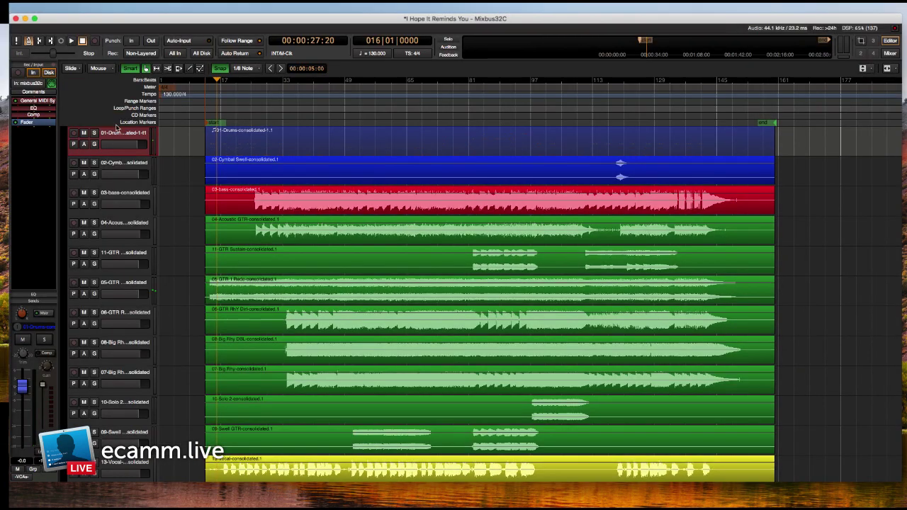
pyautogui.click(36, 68)
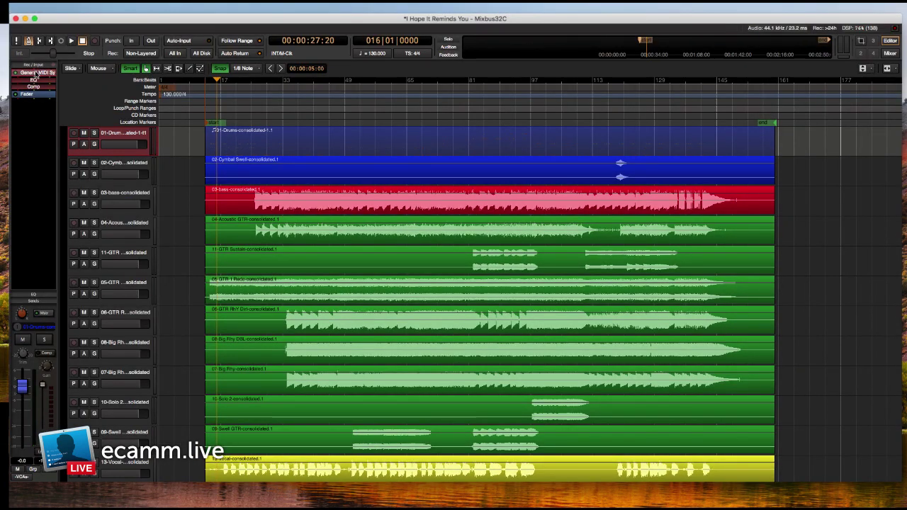
pyautogui.rightClick(35, 74)
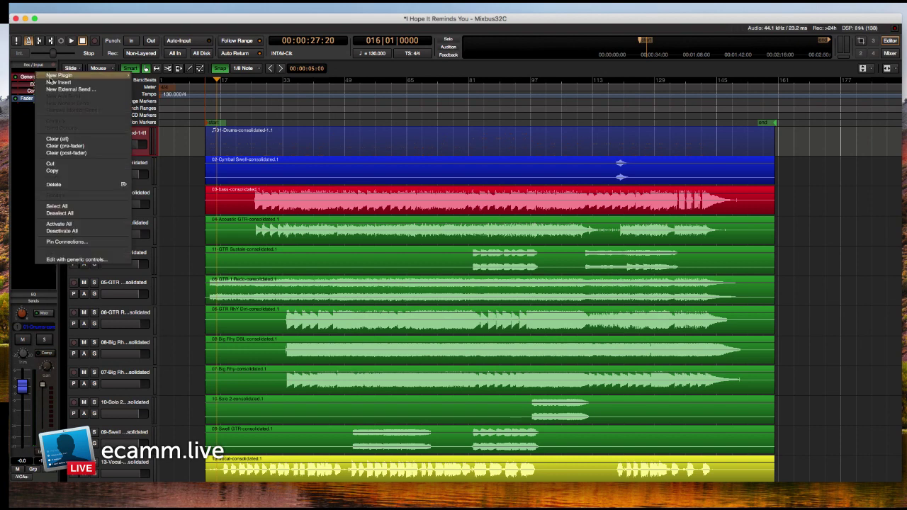
pyautogui.click(64, 189)
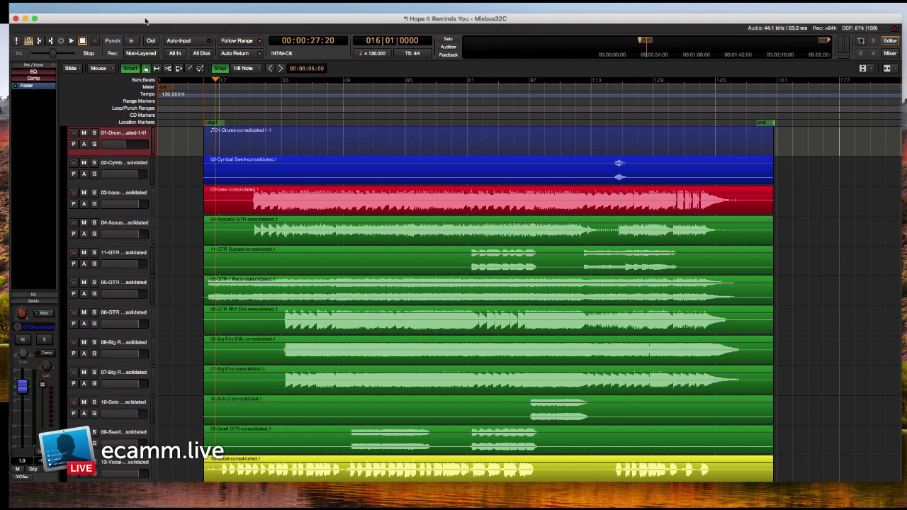
pyautogui.press('super+s')
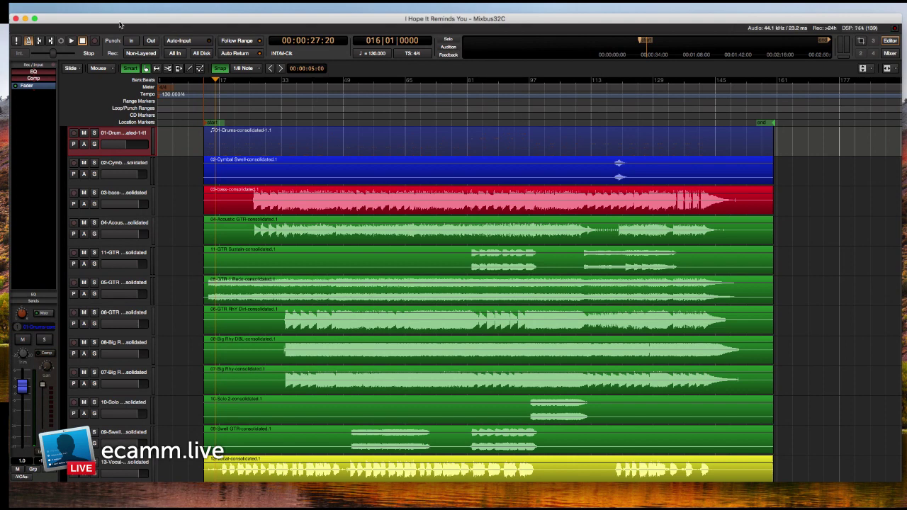
# Add the Superior Drummer 3 (VST) plugin to the 01-Drums track and move its window clear of the channel strip.
pyautogui.rightClick(32, 100)
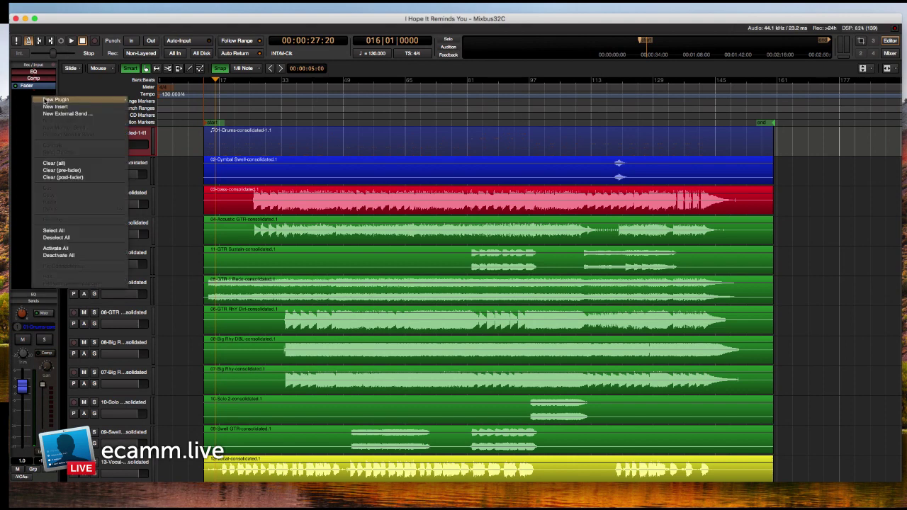
pyautogui.moveTo(55, 99)
pyautogui.moveTo(143, 103)
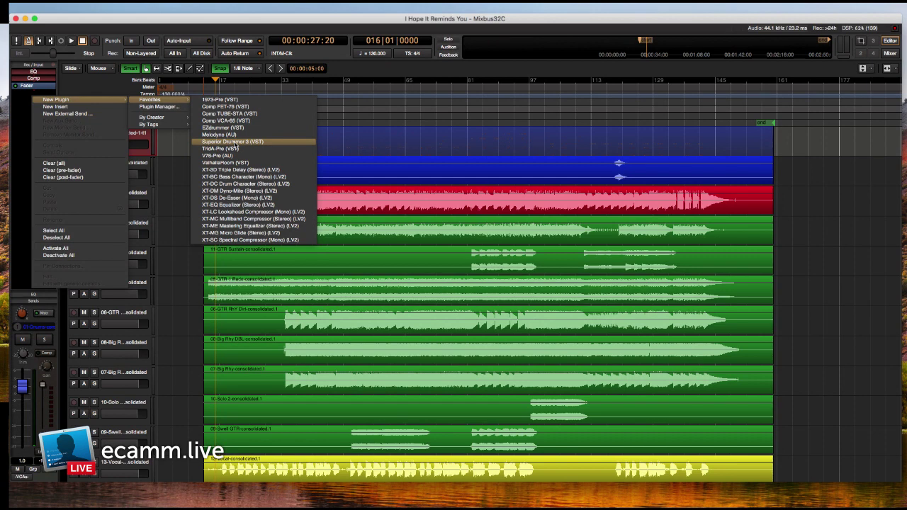
pyautogui.click(234, 142)
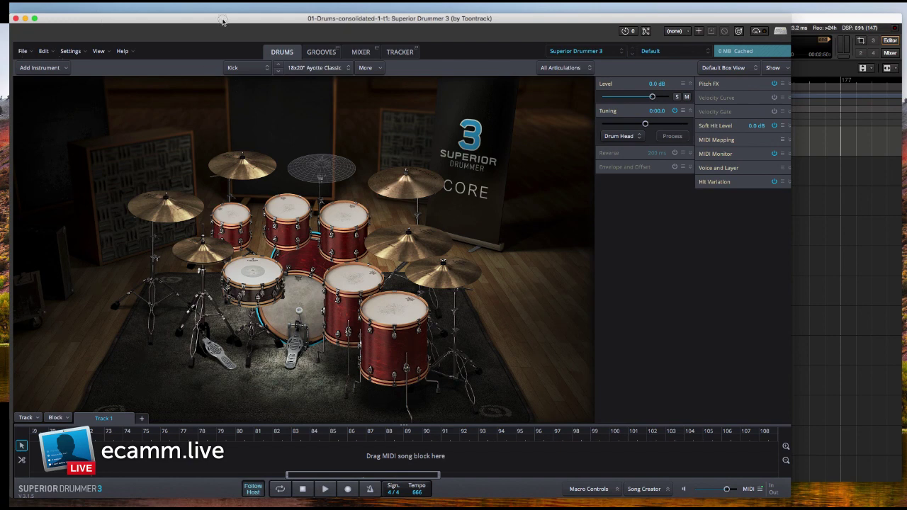
pyautogui.moveTo(224, 18); pyautogui.dragTo(292, 19)
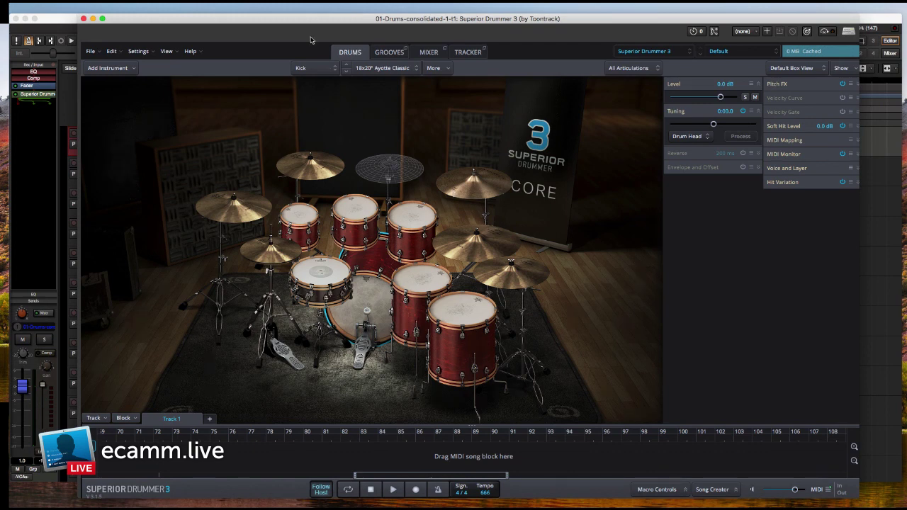
pyautogui.moveTo(303, 26)
pyautogui.mouseDown()
pyautogui.moveTo(292, 111)
pyautogui.moveTo(301, 19)
pyautogui.mouseUp()
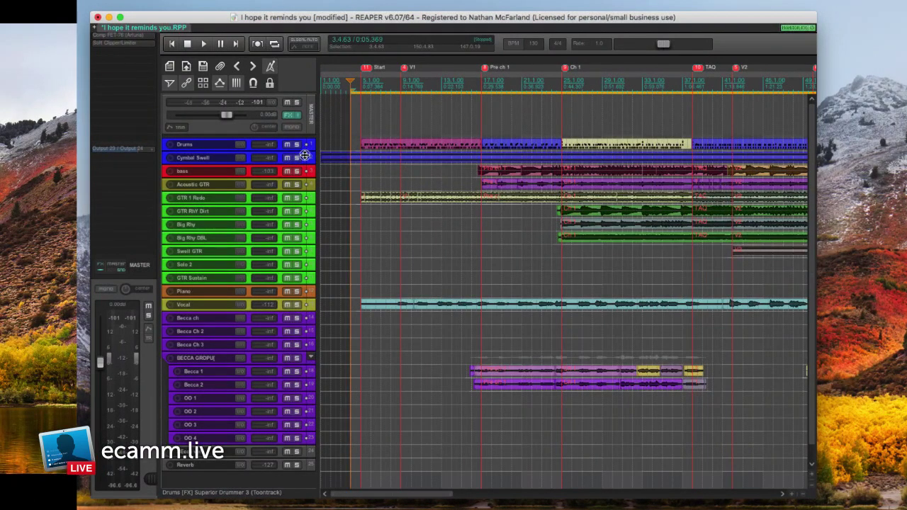
# In the song's REAPER project, enlarge the Drums track and render it to a multichannel stem track, muting the original.
pyautogui.moveTo(304, 148); pyautogui.dragTo(299, 254)
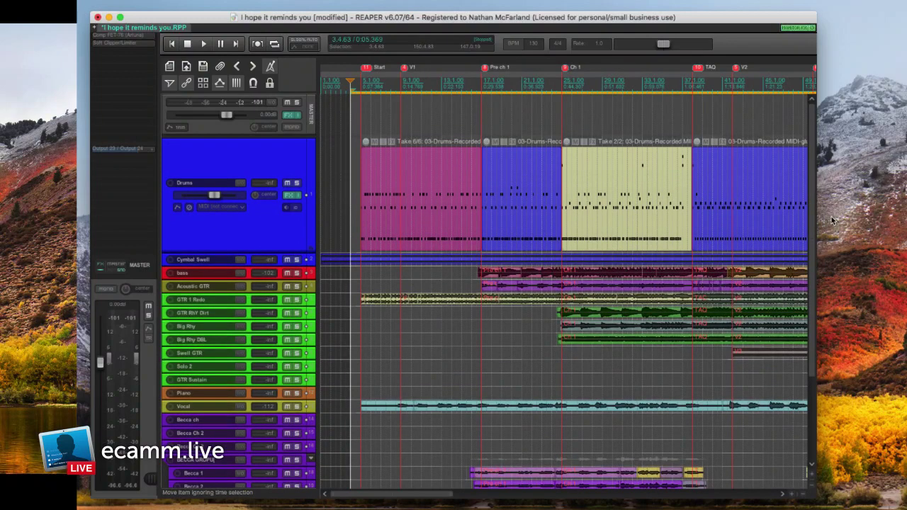
pyautogui.moveTo(816, 288); pyautogui.dragTo(904, 244)
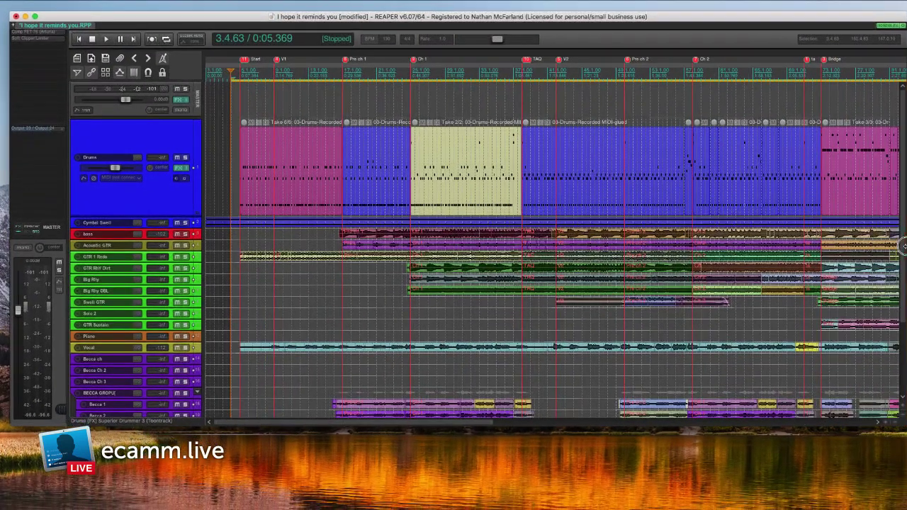
pyautogui.rightClick(163, 199)
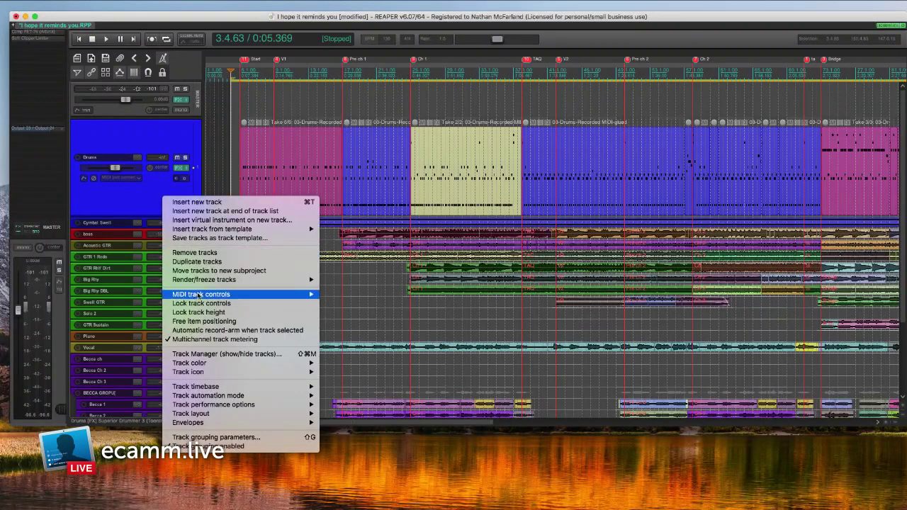
pyautogui.moveTo(201, 283)
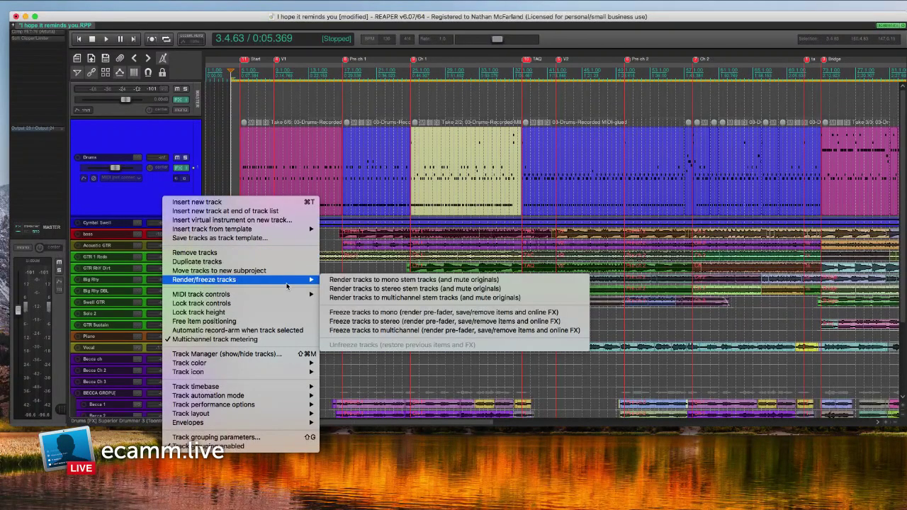
pyautogui.click(377, 298)
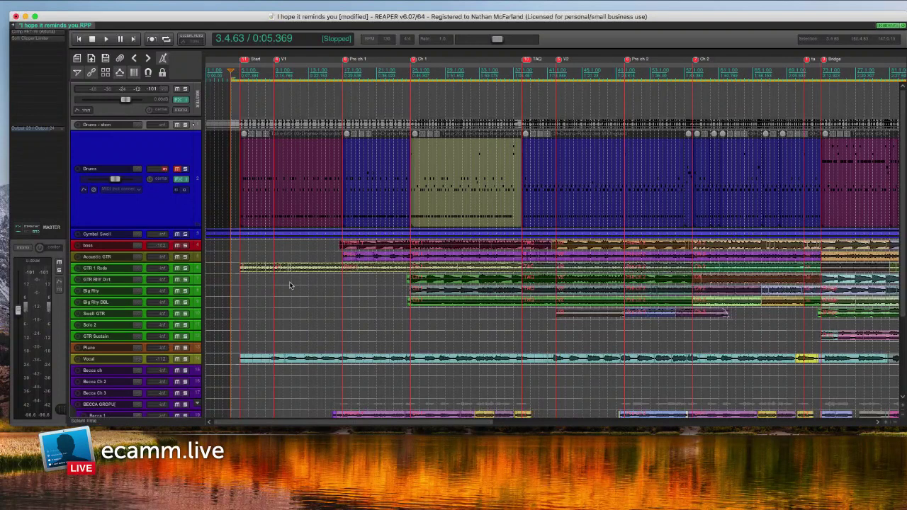
# Enlarge the Piano track and open its EZkeys instrument window.
pyautogui.scroll(-4, 188, 336)
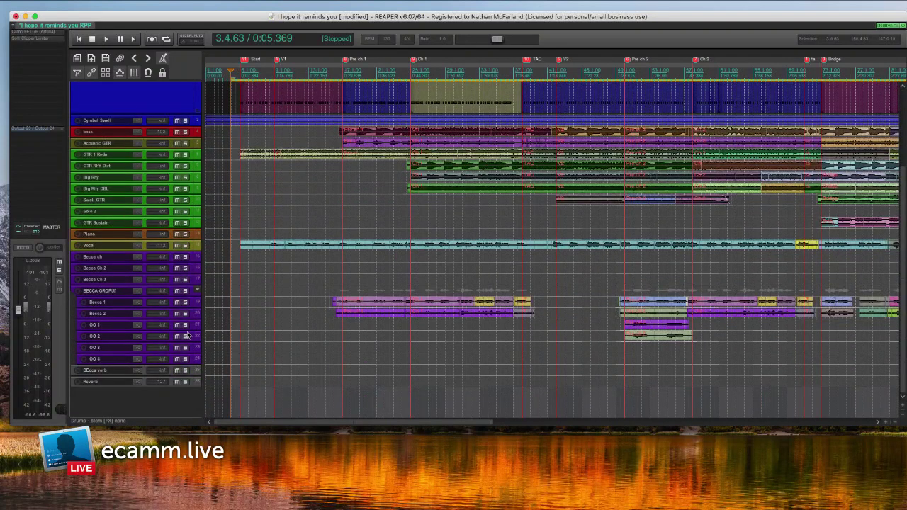
pyautogui.scroll(1, 190, 312)
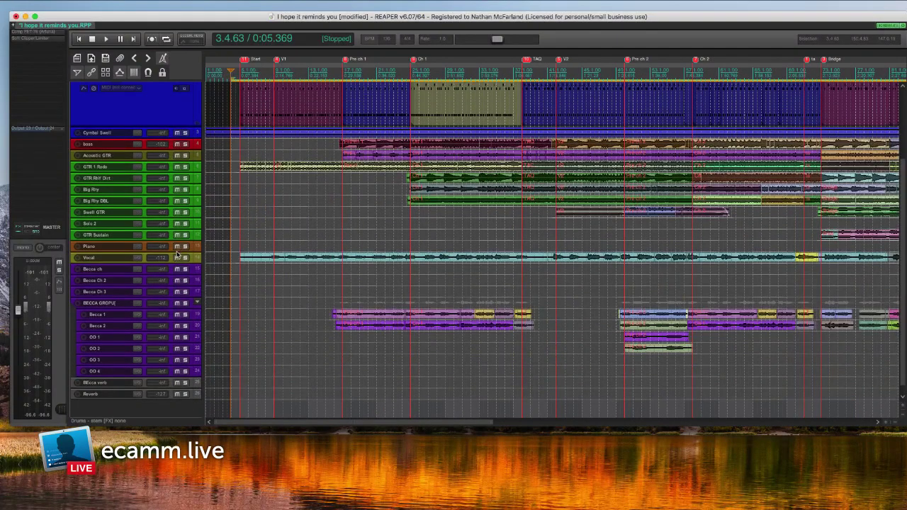
pyautogui.moveTo(179, 251); pyautogui.dragTo(183, 310)
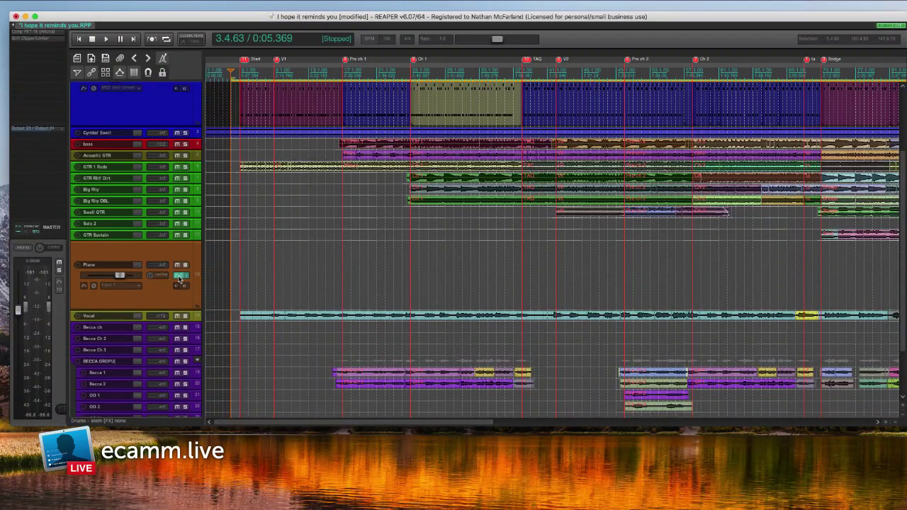
pyautogui.click(179, 280)
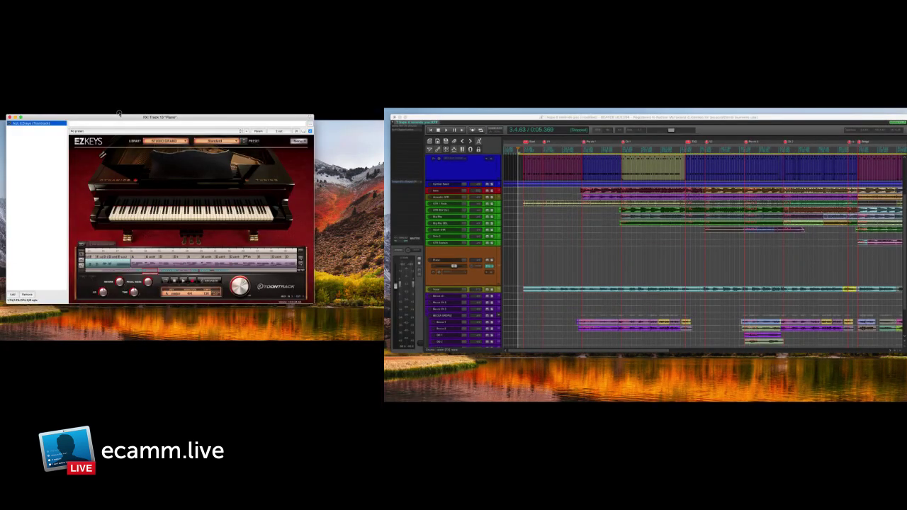
# Render the Piano track to a stereo stem track and mute the original.
pyautogui.rightClick(474, 281)
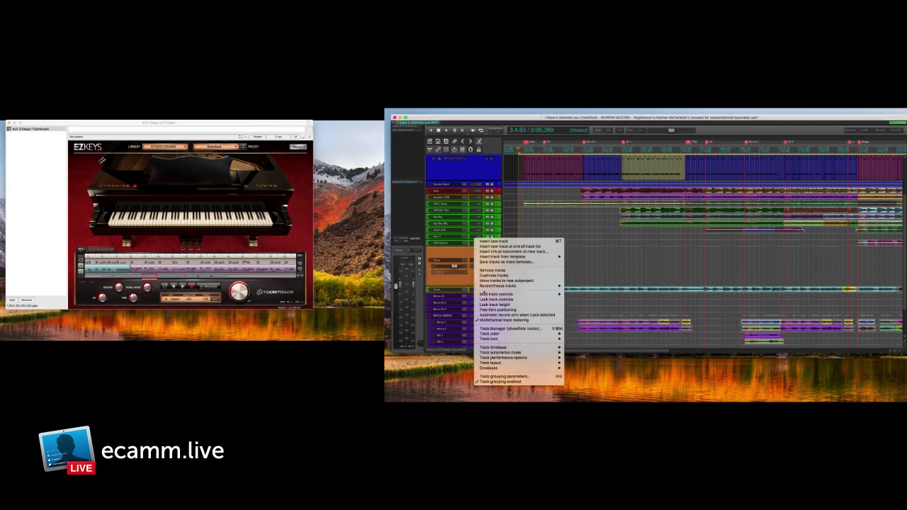
pyautogui.moveTo(489, 285)
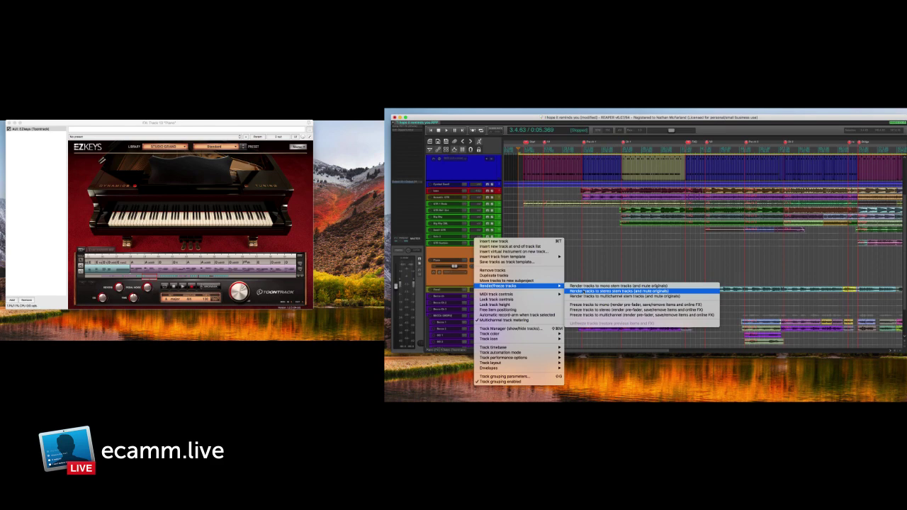
pyautogui.click(572, 290)
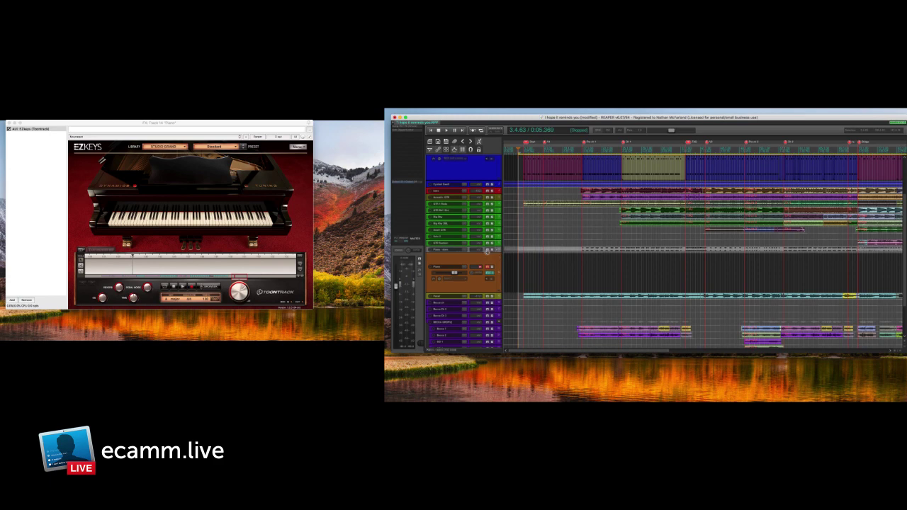
# Enlarge the rendered piano stem, listen to it soloed from just before the Pre ch 1 marker, and turn the solo off.
pyautogui.moveTo(487, 252); pyautogui.dragTo(489, 273)
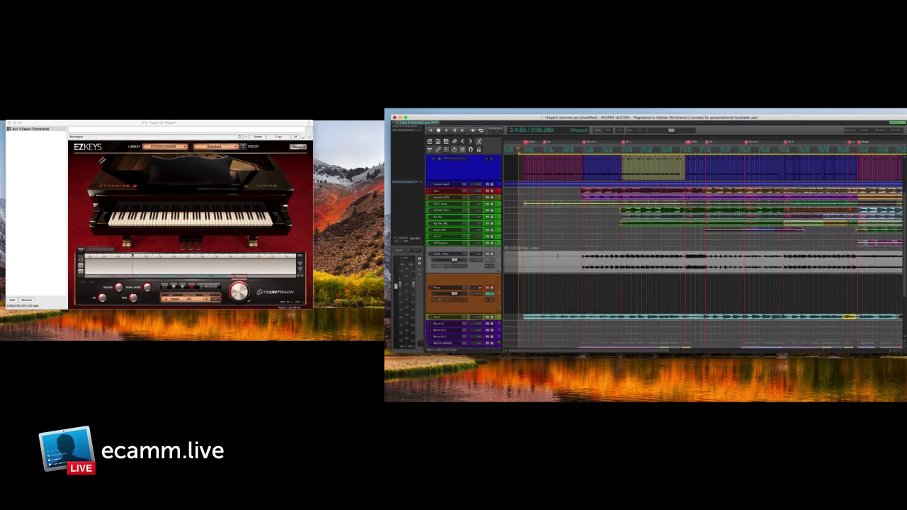
pyautogui.click(492, 254)
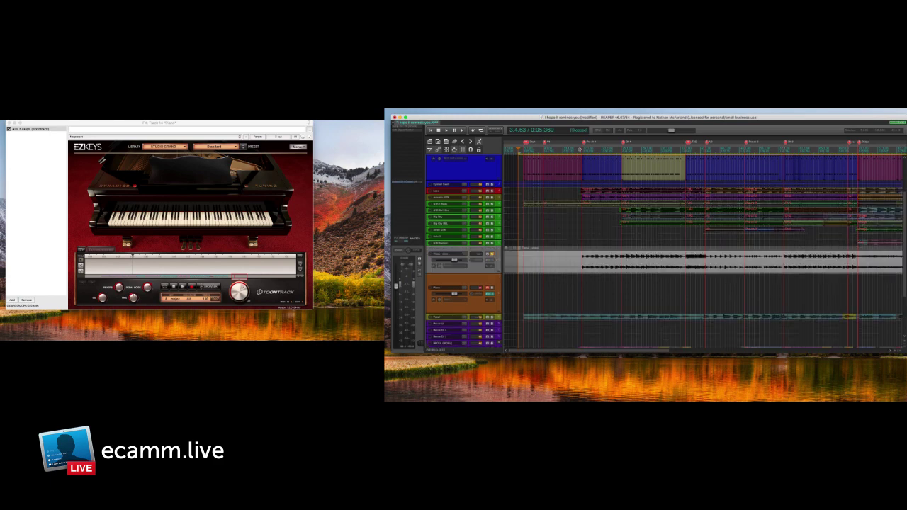
pyautogui.click(580, 150)
pyautogui.press('space')
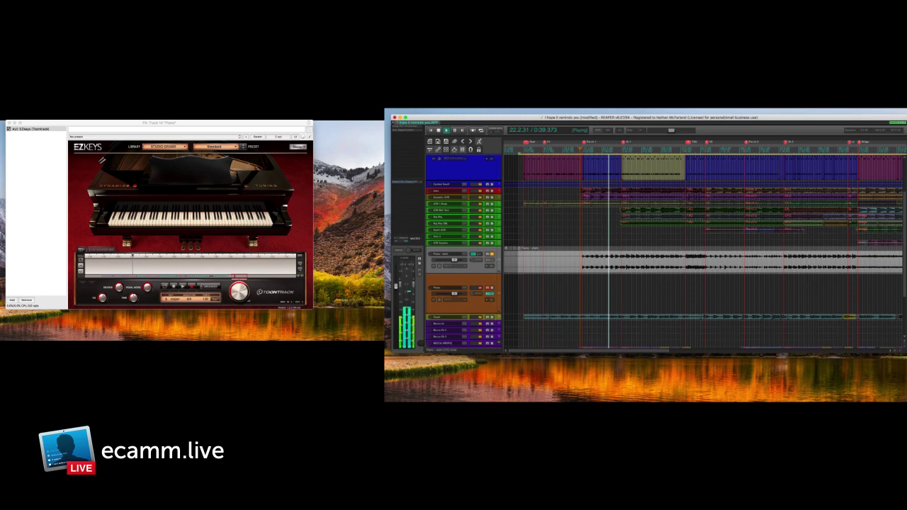
pyautogui.press('space')
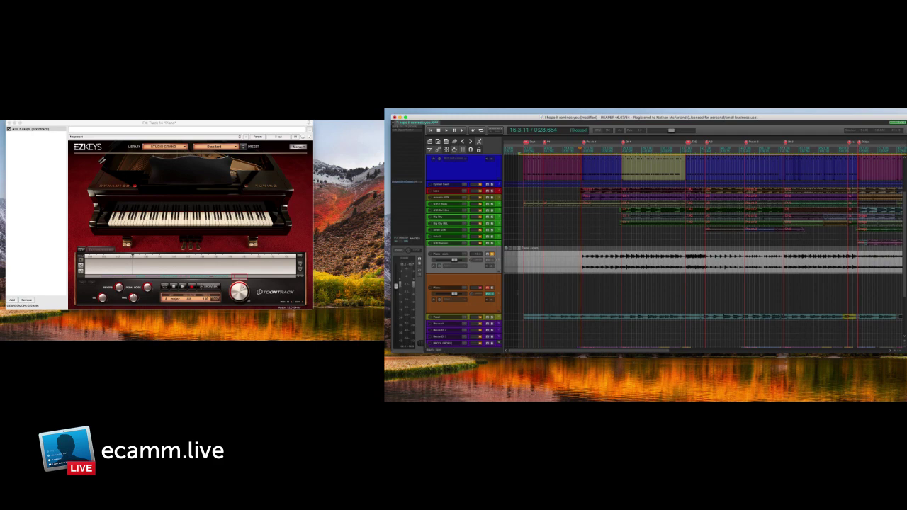
pyautogui.click(493, 254)
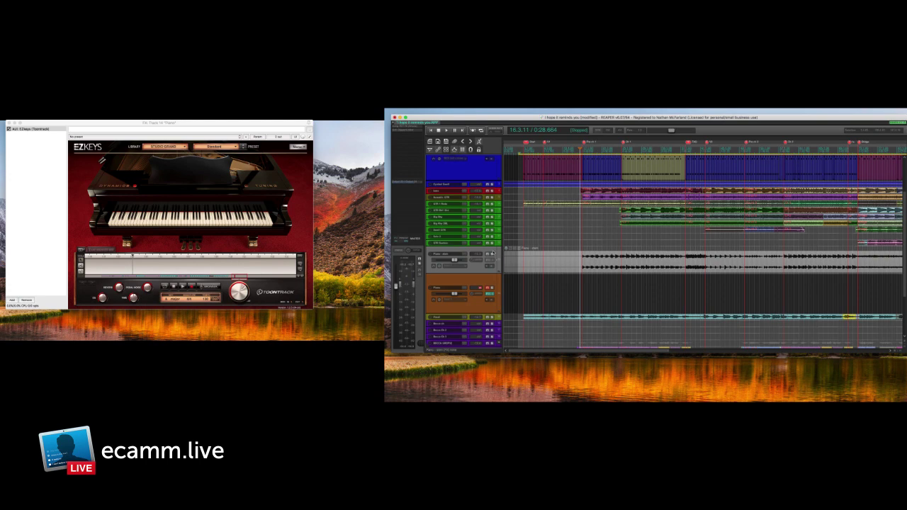
pyautogui.scroll(3, 495, 255)
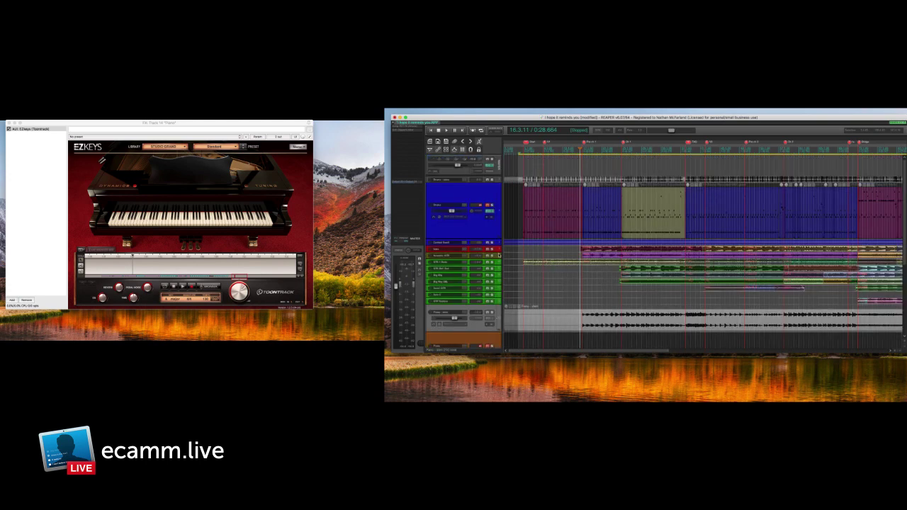
# Enlarge the rendered drum stem track, listen to it soloed from the song's start, and turn the solo off.
pyautogui.moveTo(496, 183); pyautogui.dragTo(496, 228)
pyautogui.click(492, 197)
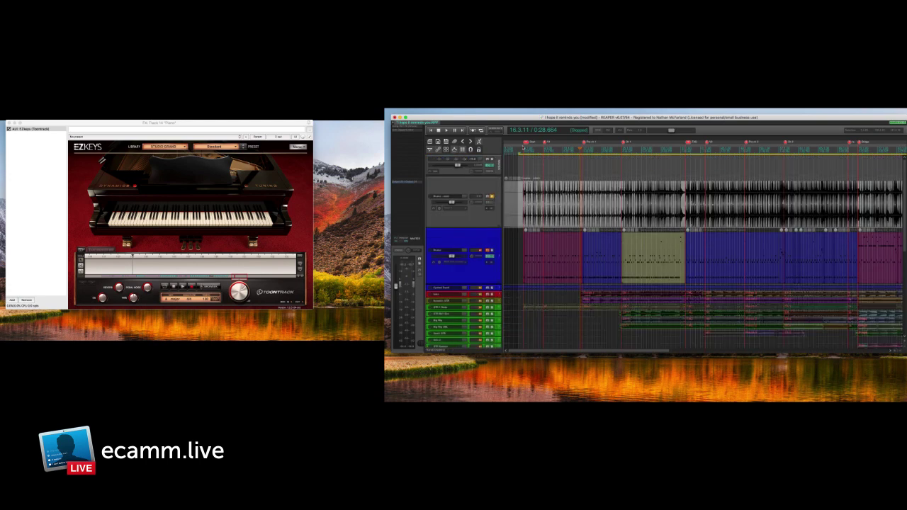
pyautogui.press('space')
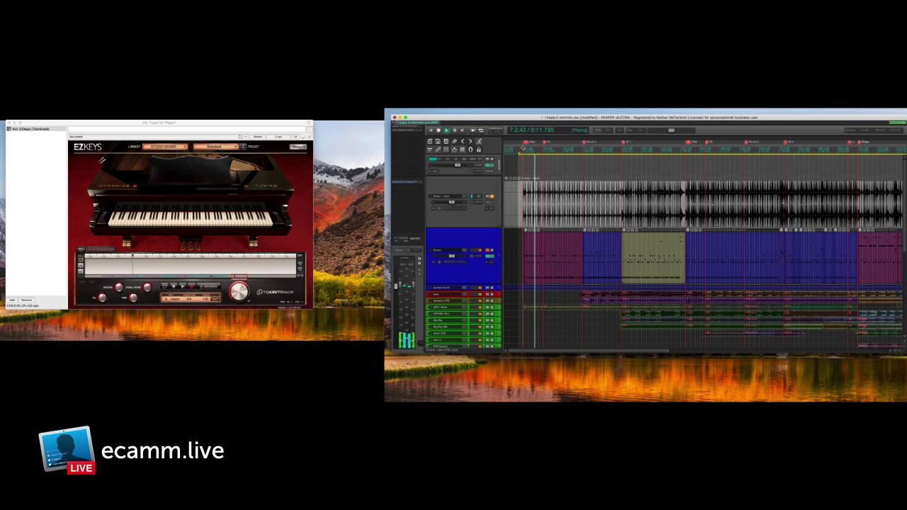
pyautogui.click(492, 198)
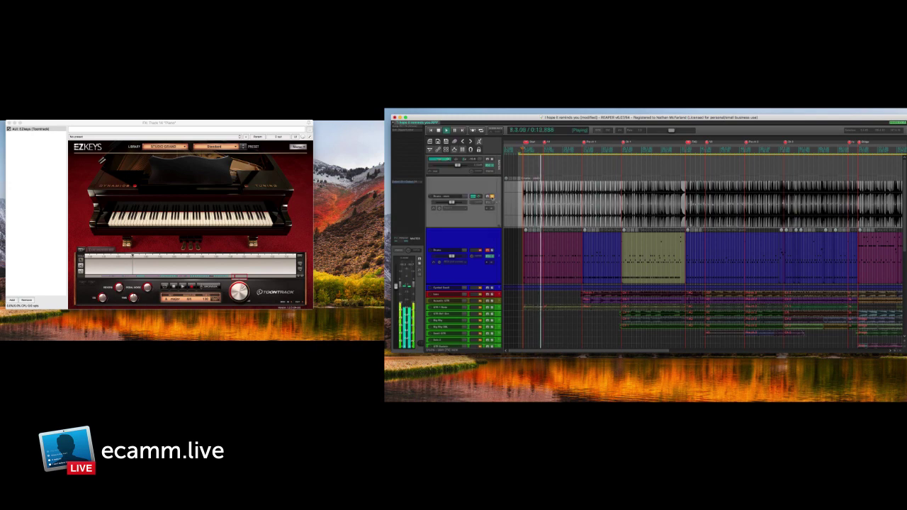
pyautogui.press('space')
# Select the rendered piano and drum stem tracks and consolidate only the selected tracks to WAV files over the time selection.
pyautogui.scroll(-1, 494, 201)
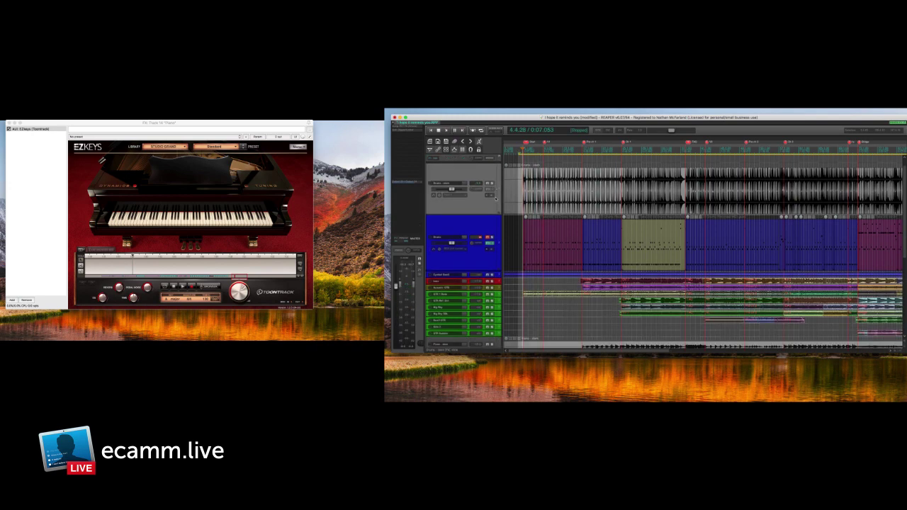
pyautogui.scroll(-7, 495, 201)
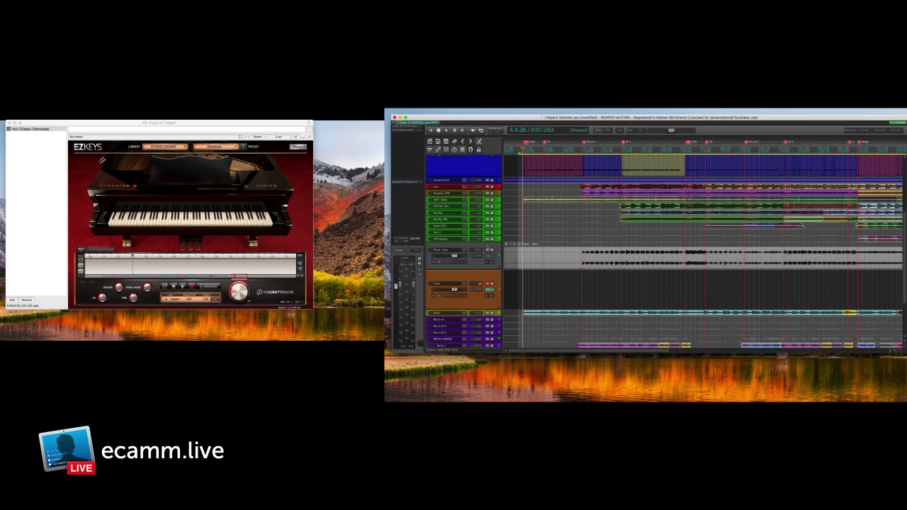
pyautogui.keyDown('shift'); pyautogui.click(499, 249); pyautogui.keyUp('shift')
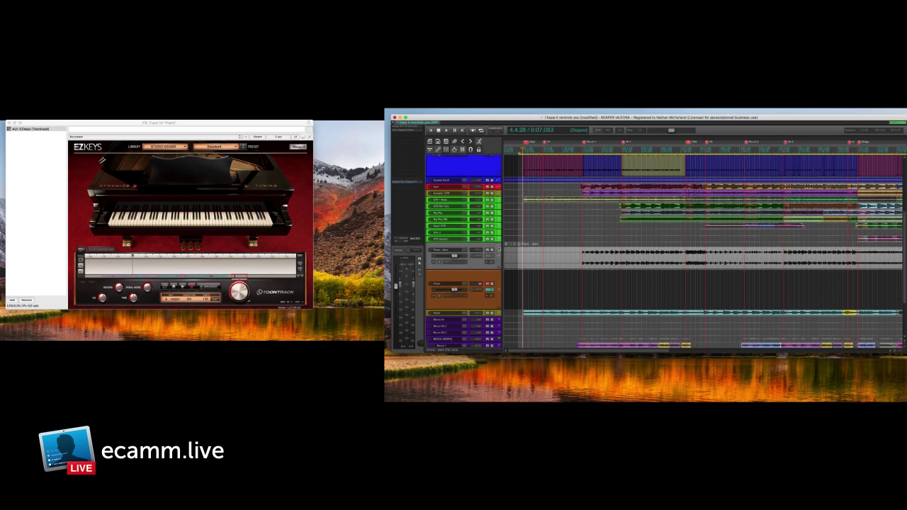
pyautogui.click(499, 248)
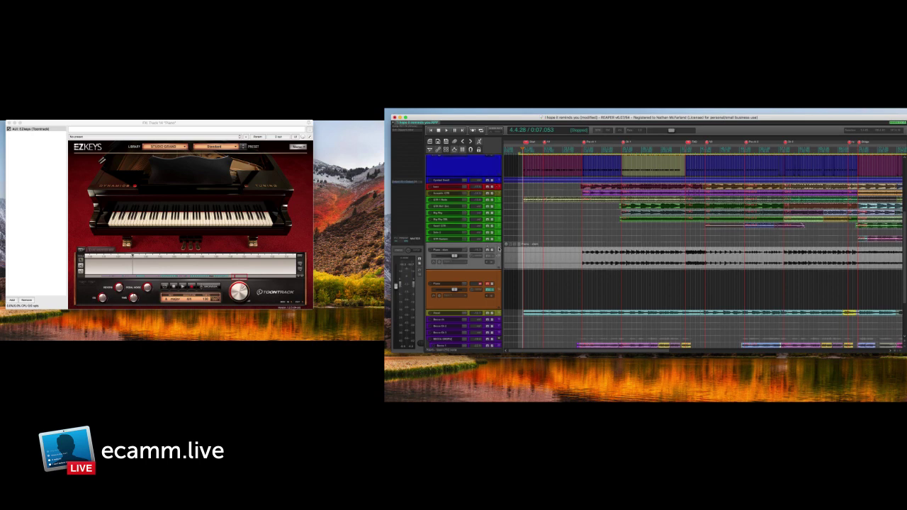
pyautogui.scroll(6, 499, 248)
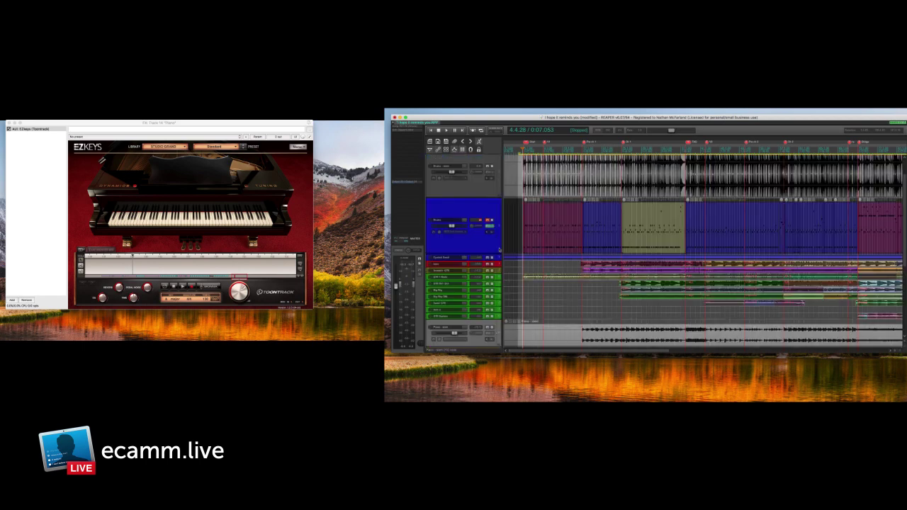
pyautogui.keyDown('super'); pyautogui.click(498, 186); pyautogui.keyUp('super')
pyautogui.click(426, 112)
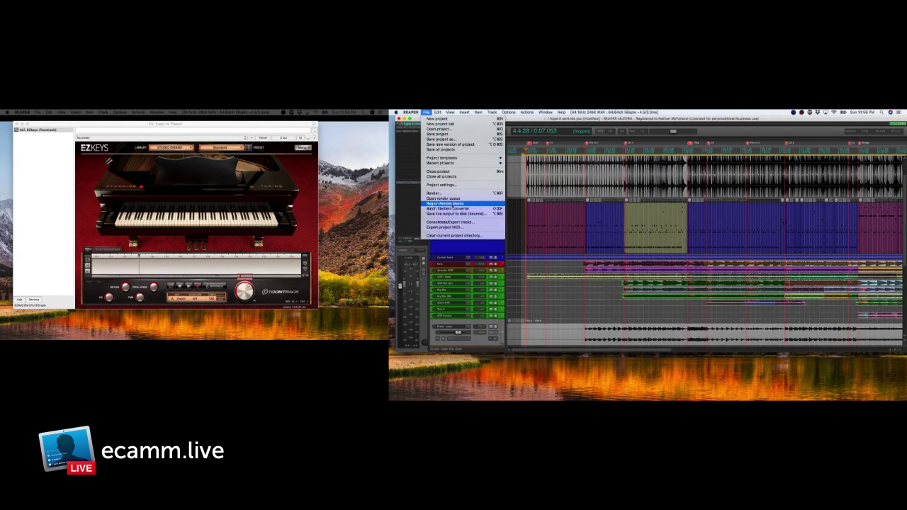
pyautogui.click(450, 222)
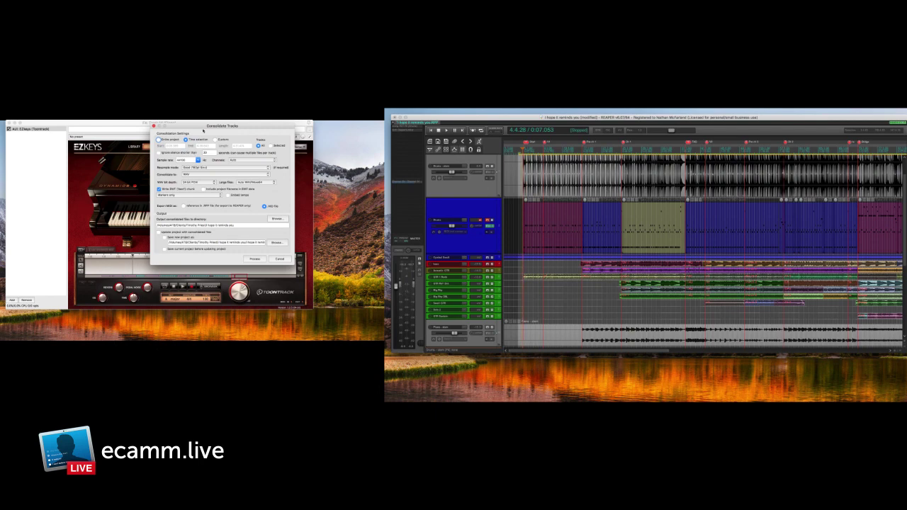
pyautogui.moveTo(193, 126); pyautogui.dragTo(531, 152)
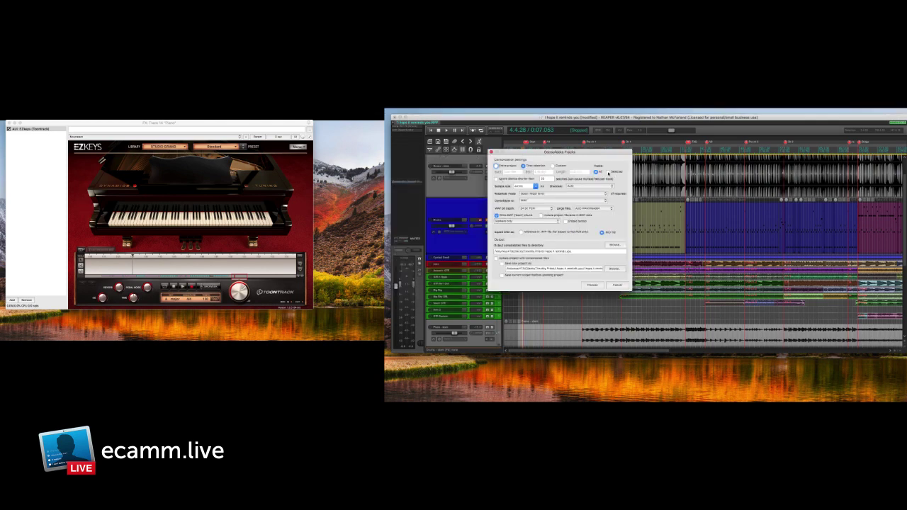
pyautogui.click(609, 171)
pyautogui.click(592, 285)
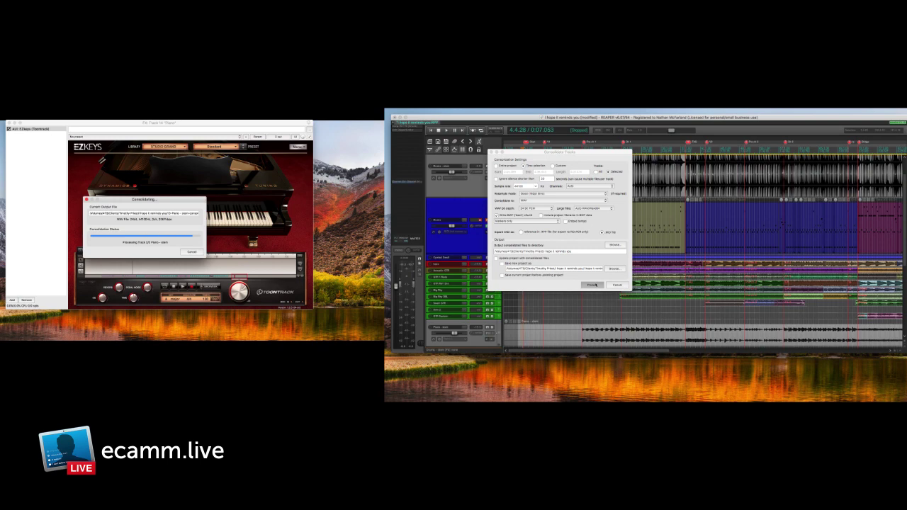
# Save the REAPER project, quit REAPER, and exit OBS as well.
pyautogui.click(426, 112)
pyautogui.click(434, 133)
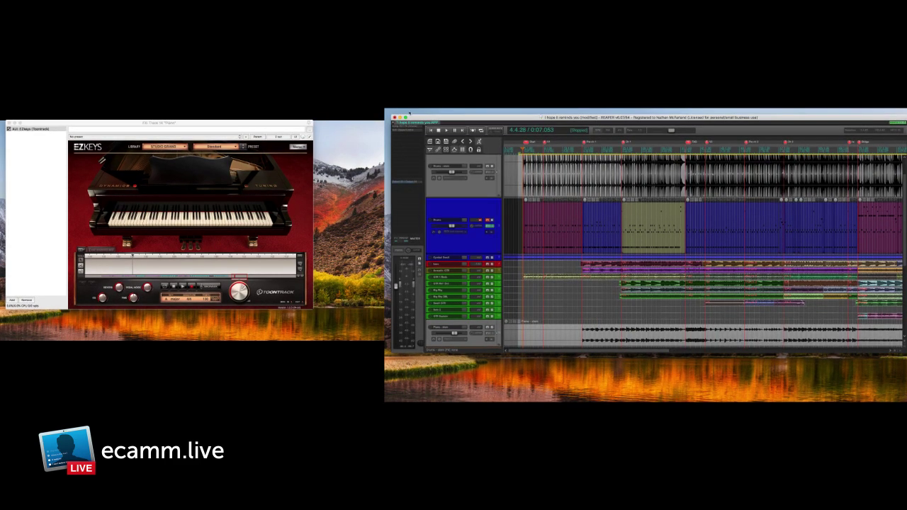
pyautogui.click(411, 112)
pyautogui.click(417, 163)
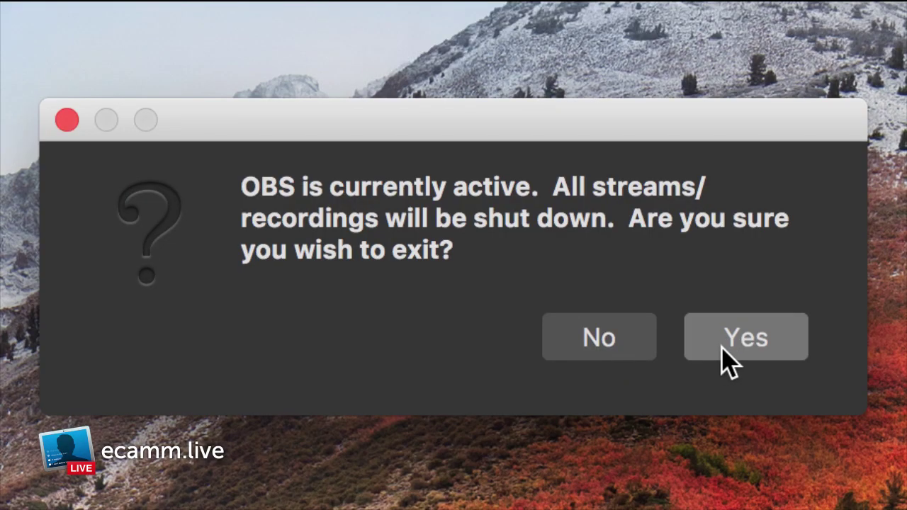
pyautogui.click(722, 347)
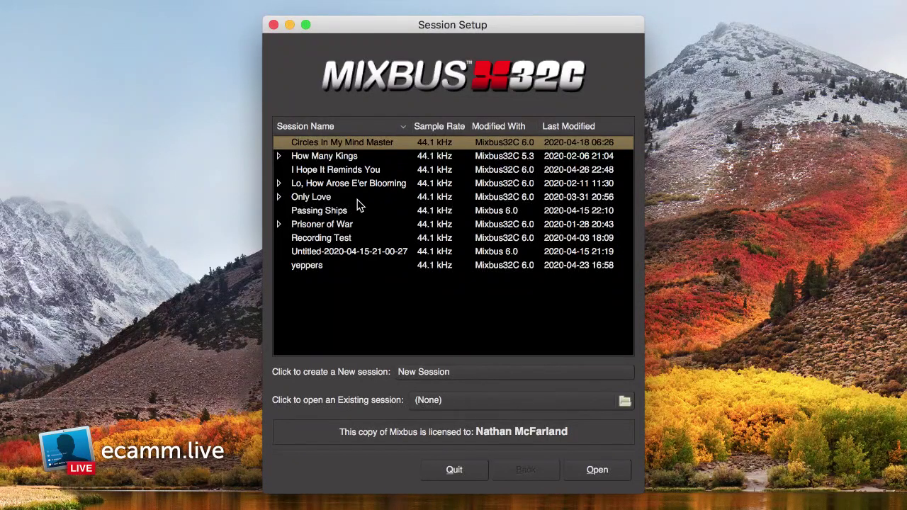
# In Mixbus32C, open the I Hope It Reminds You session and start CoreAudio with the StudioLive 16 at 44.1 kHz.
pyautogui.click(343, 172)
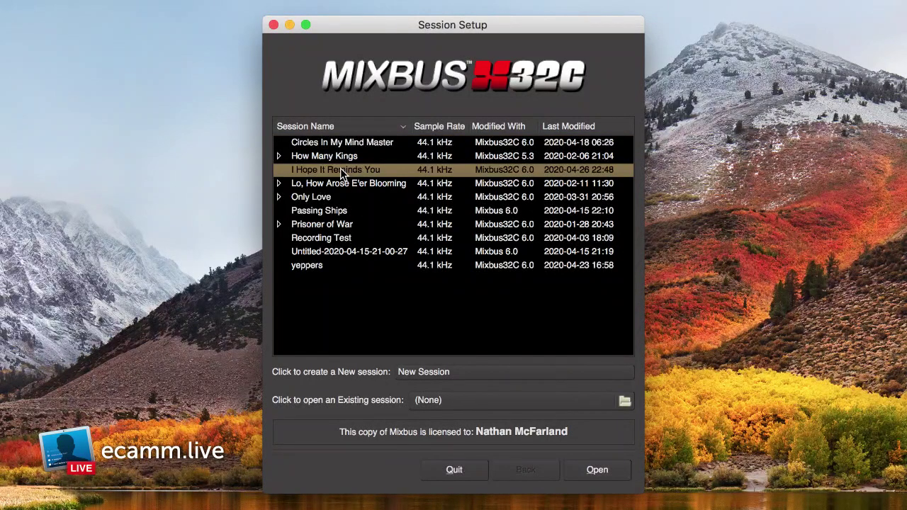
pyautogui.click(340, 172)
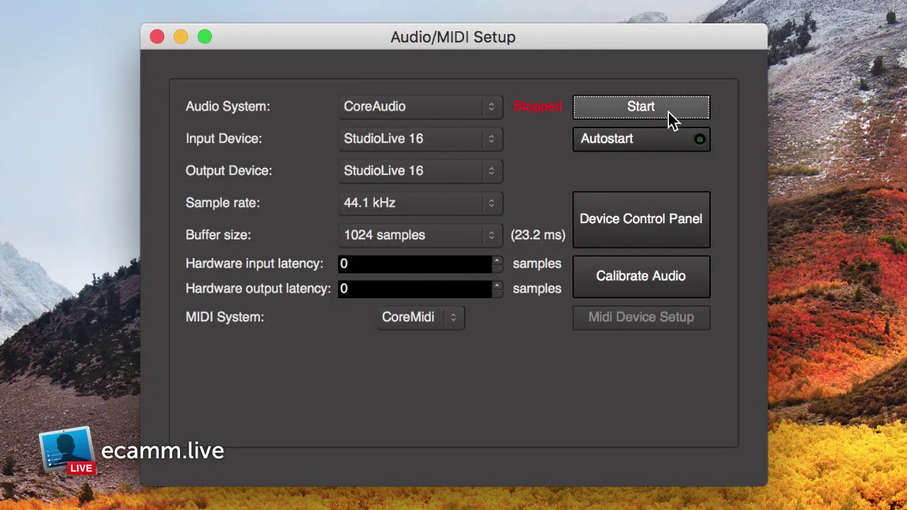
pyautogui.click(670, 115)
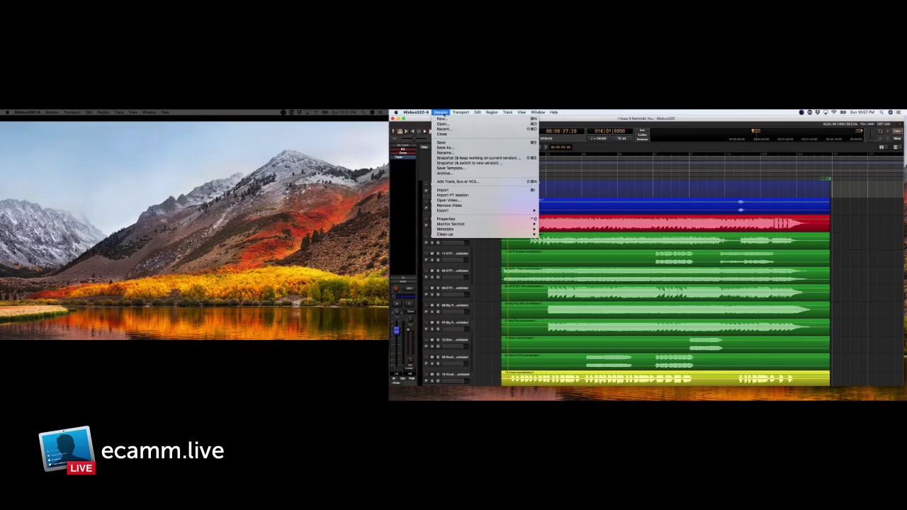
# Start importing existing media and browse the 4TB drive's Clients folder to the client's "I hope it reminds you" song folder.
pyautogui.click(103, 8)
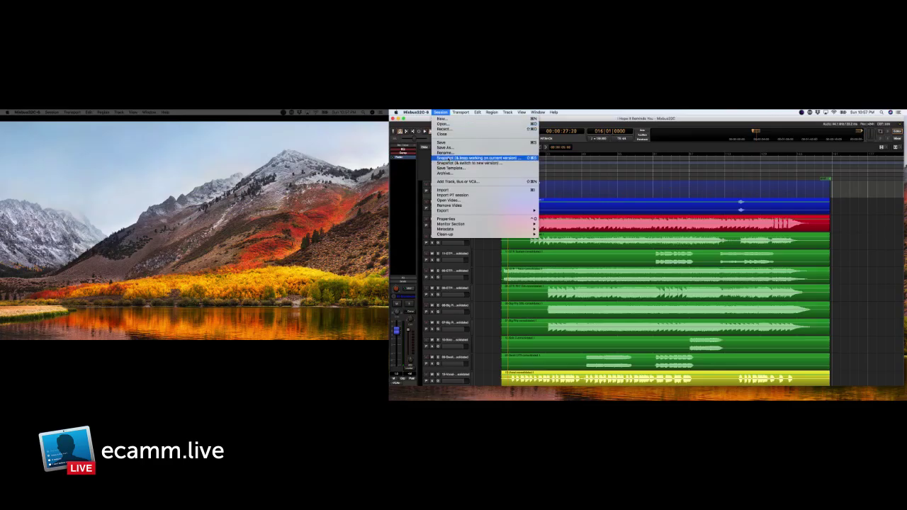
pyautogui.click(442, 190)
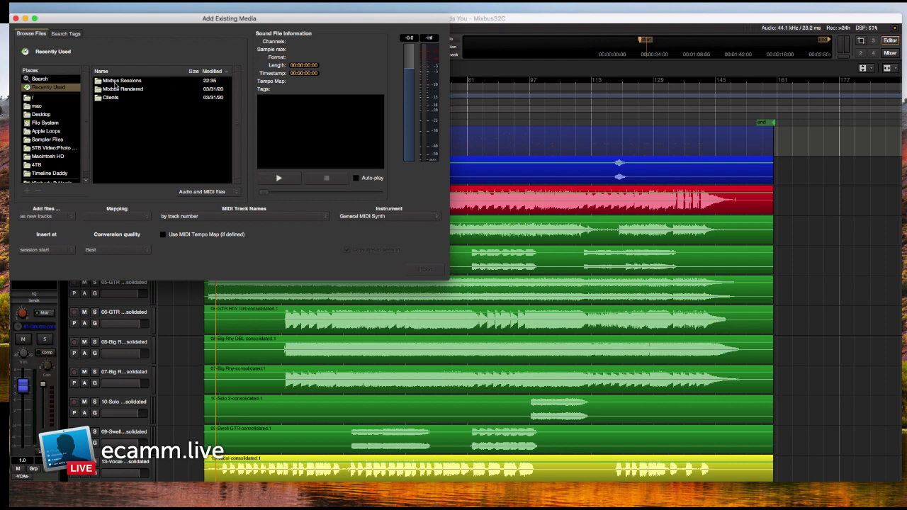
pyautogui.click(37, 165)
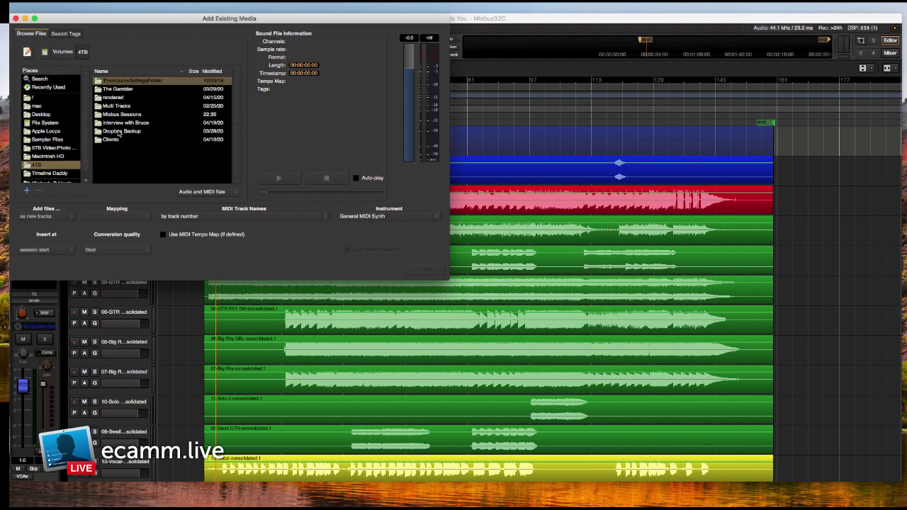
pyautogui.doubleClick(113, 140)
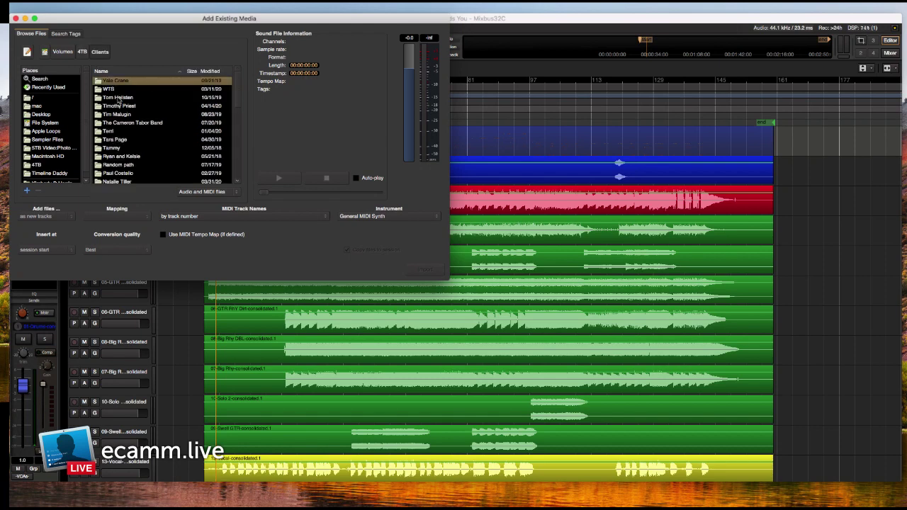
pyautogui.doubleClick(122, 106)
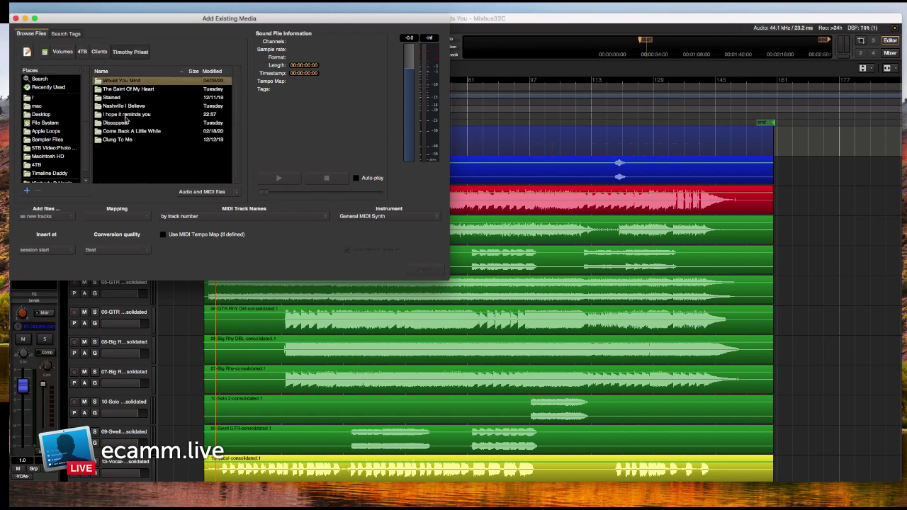
pyautogui.doubleClick(126, 115)
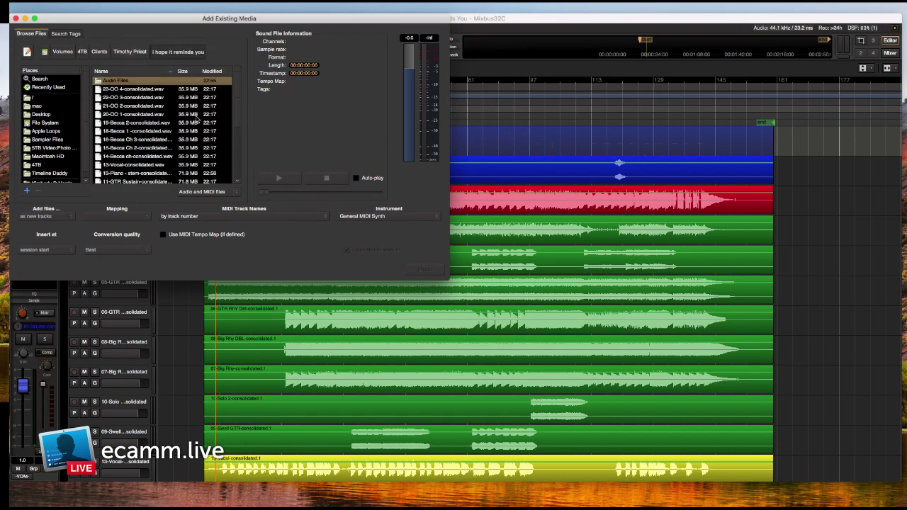
# Import 13-Piano - stem-consolidated.wav and 01-Drums - stem-consolidated.wav as new tracks at the session start, and close the import window.
pyautogui.scroll(-3, 156, 141)
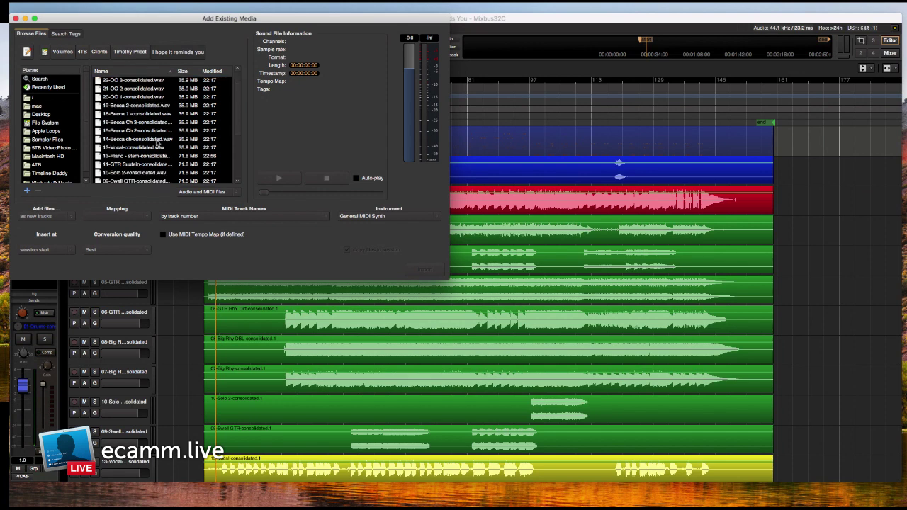
pyautogui.click(129, 123)
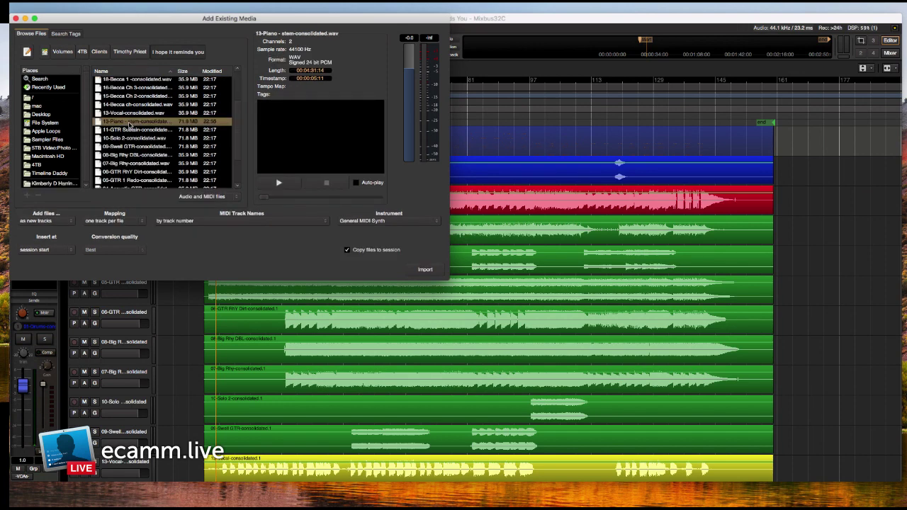
pyautogui.scroll(-2, 146, 157)
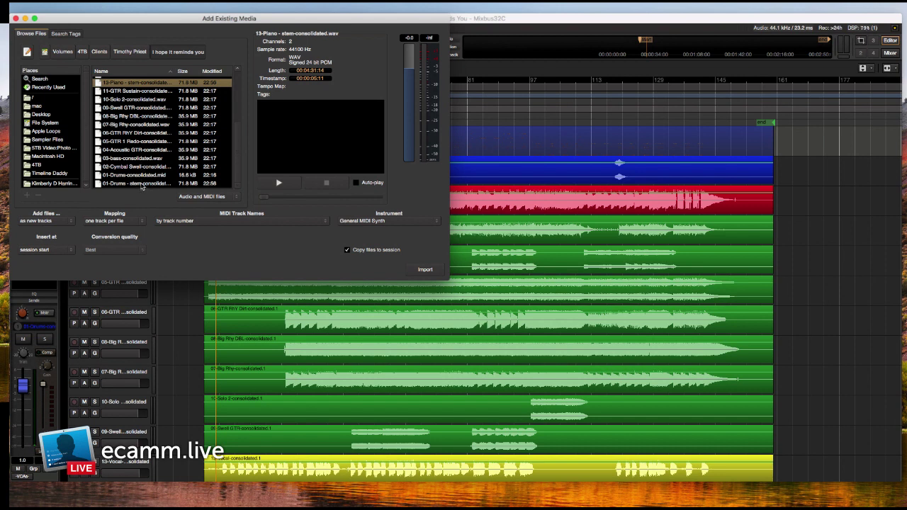
pyautogui.keyDown('super'); pyautogui.click(142, 184); pyautogui.keyUp('super')
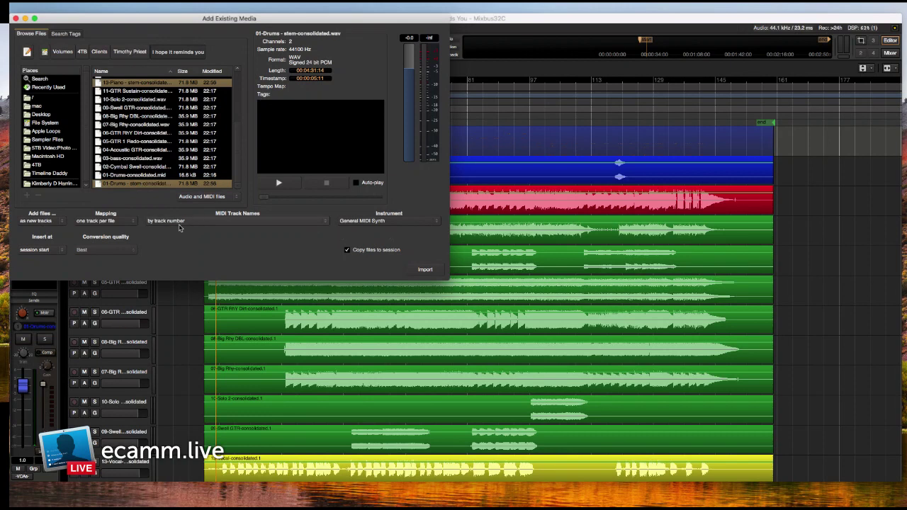
pyautogui.click(425, 269)
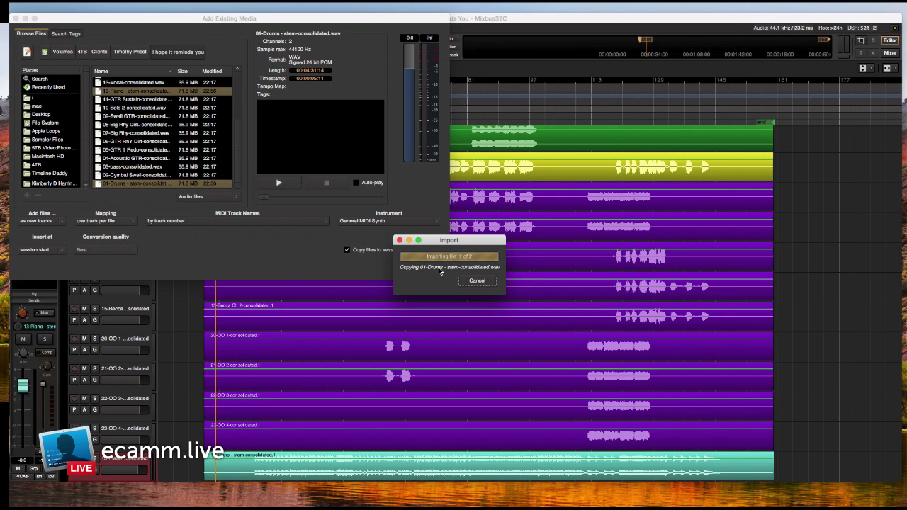
pyautogui.click(16, 19)
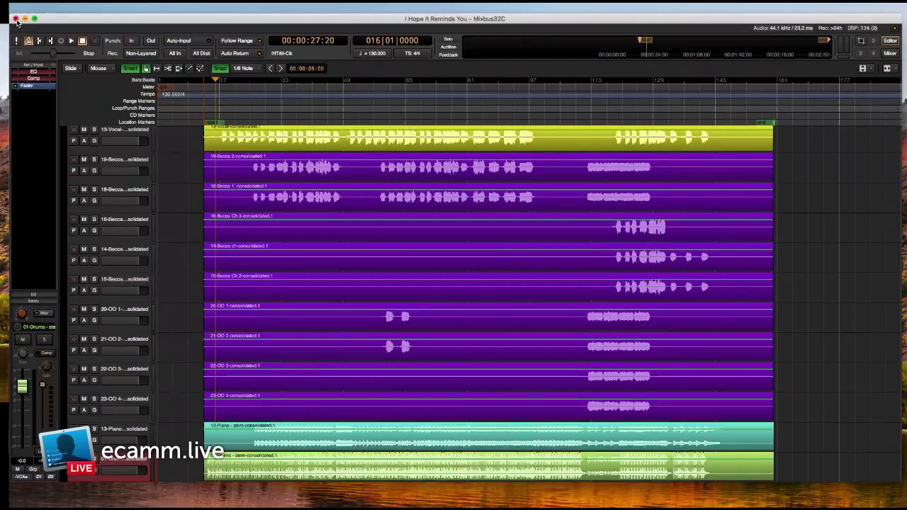
# Move the imported 01-Drums stem track to the top of the track list and mute the MIDI drums track below it.
pyautogui.scroll(5, 151, 176)
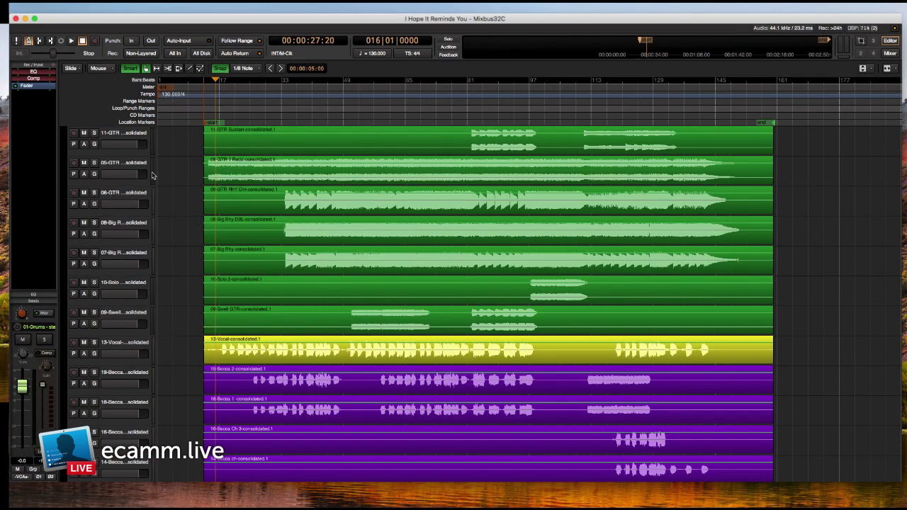
pyautogui.scroll(3, 152, 176)
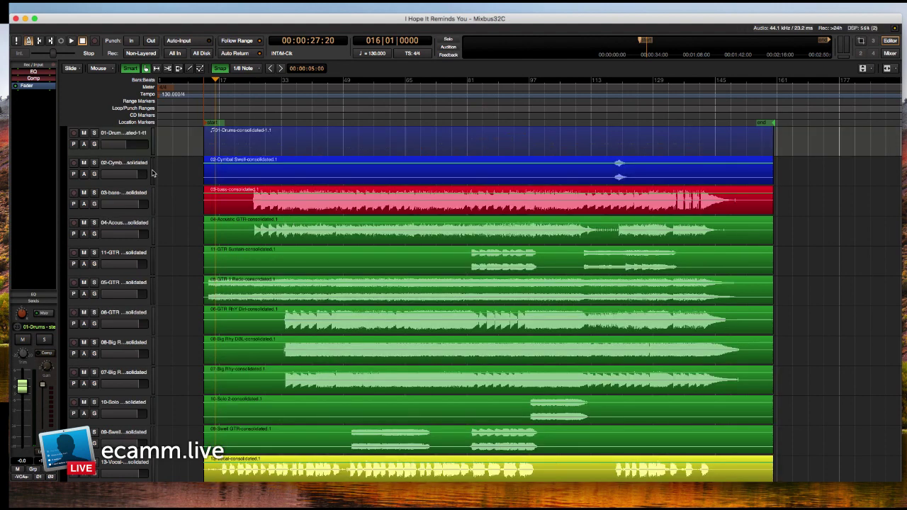
pyautogui.scroll(-12, 154, 177)
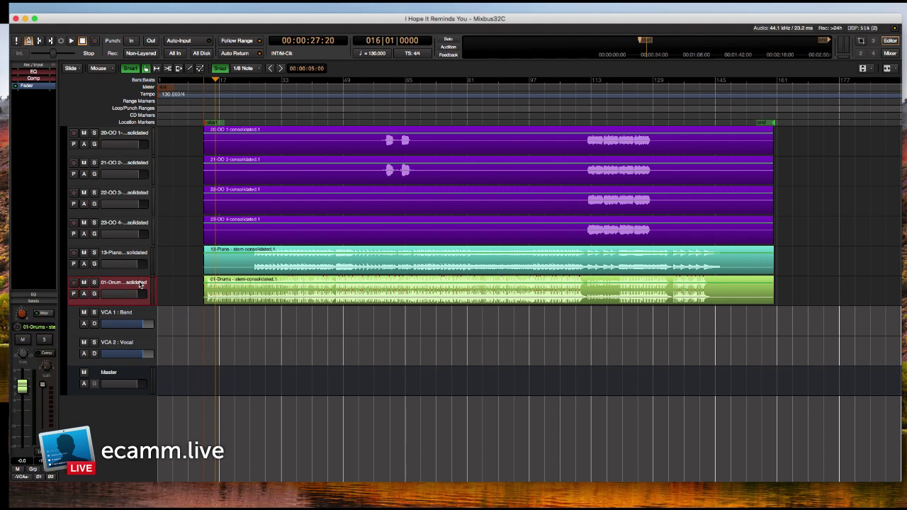
pyautogui.hotkey('ctrl', 'Up')
pyautogui.hotkey('ctrl', 'Up')
pyautogui.hotkey('ctrl', 'Up')
pyautogui.hotkey('ctrl', 'Up')
pyautogui.hotkey('ctrl', 'Up')
pyautogui.hotkey('ctrl', 'Up')
pyautogui.hotkey('ctrl', 'Up')
pyautogui.hotkey('ctrl', 'Up')
pyautogui.hotkey('ctrl', 'Up')
pyautogui.hotkey('ctrl', 'Up')
pyautogui.hotkey('ctrl', 'Up')
pyautogui.hotkey('ctrl', 'Up')
pyautogui.hotkey('ctrl', 'Up')
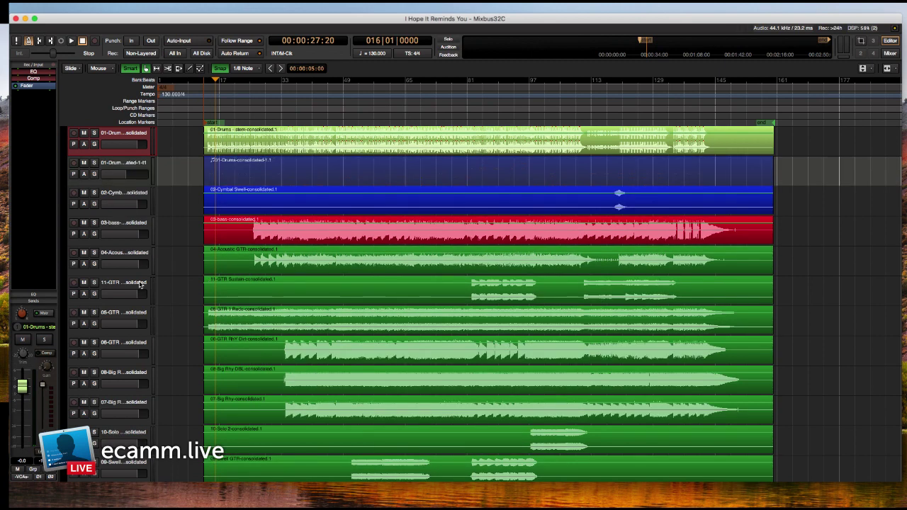
pyautogui.click(84, 162)
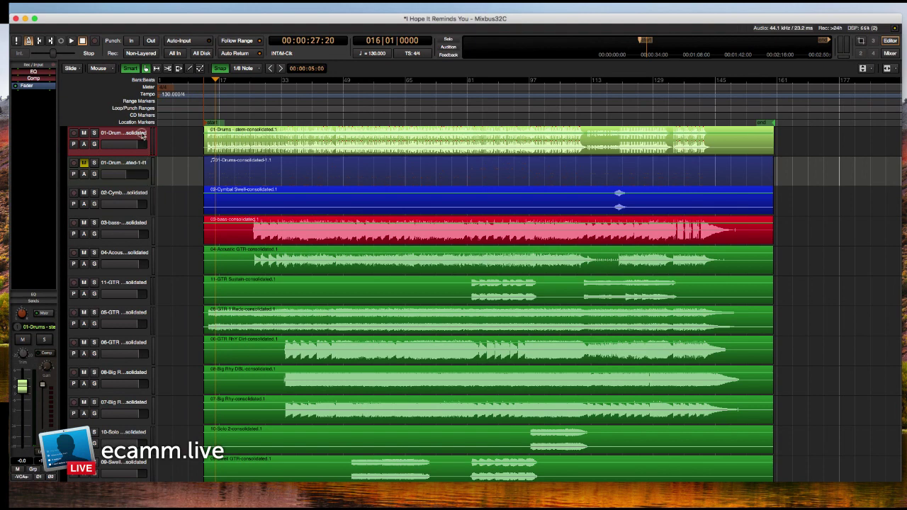
# Move the muted MIDI drums track above the 01-Drums stem track, to the top of the track list.
pyautogui.click(124, 167)
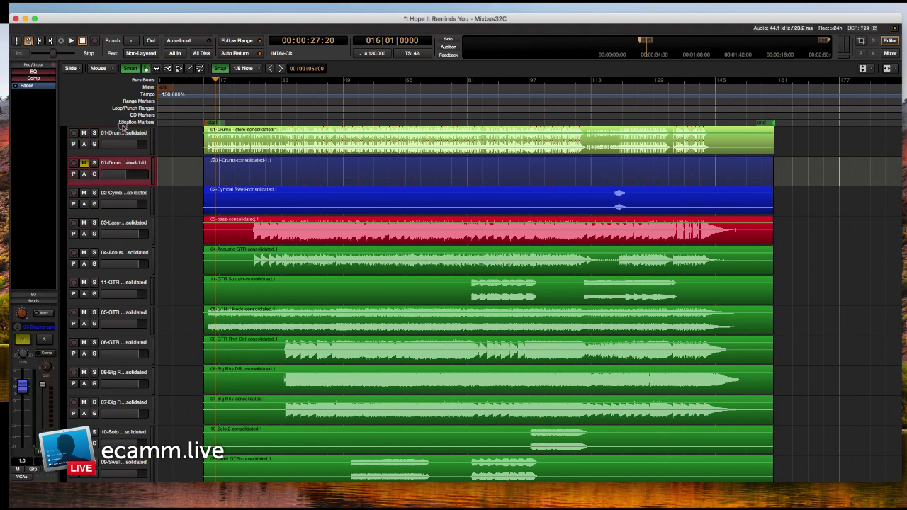
pyautogui.press('super+Up')
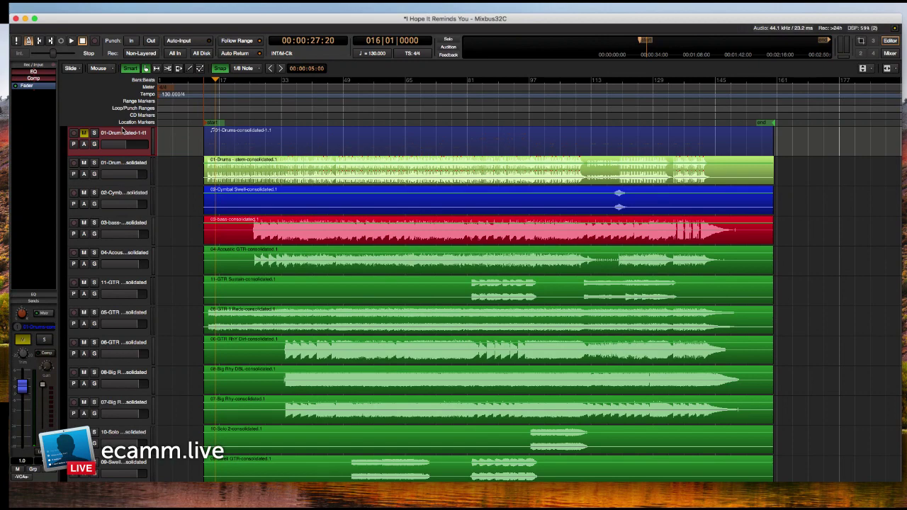
# Move the 13-Piano stem track up from the end of the track list to between the 03-bass and 04-Acoustic GTR tracks.
pyautogui.scroll(-15, 142, 199)
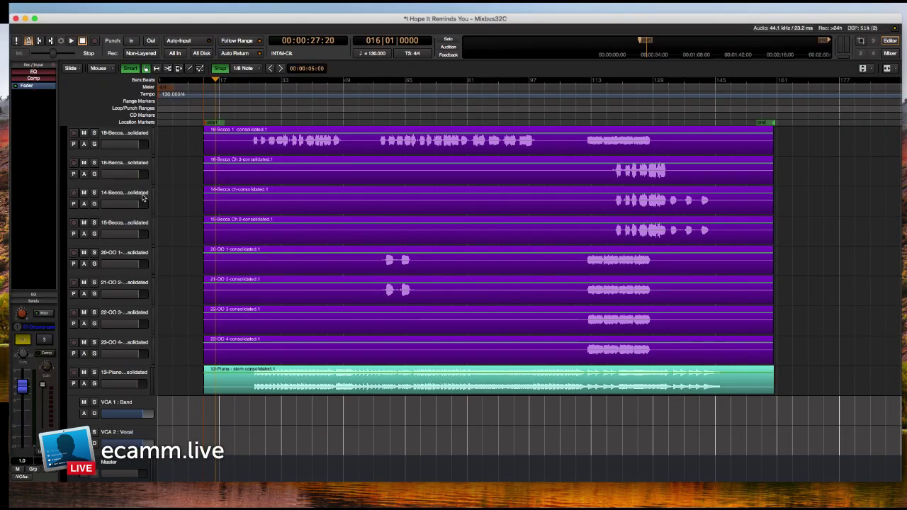
pyautogui.click(128, 377)
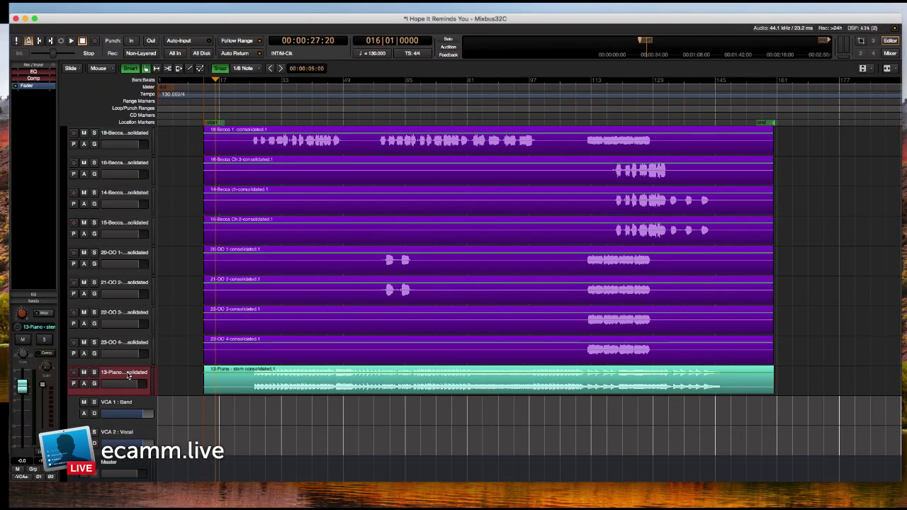
pyautogui.press('super+Up')
pyautogui.press('super+Up')
pyautogui.press('super+Up')
pyautogui.press('super+Up')
pyautogui.press('super+Up')
pyautogui.press('super+Up')
pyautogui.press('super+Up')
pyautogui.press('super+Up')
pyautogui.press('super+Up')
pyautogui.press('super+Up')
pyautogui.press('super+Up')
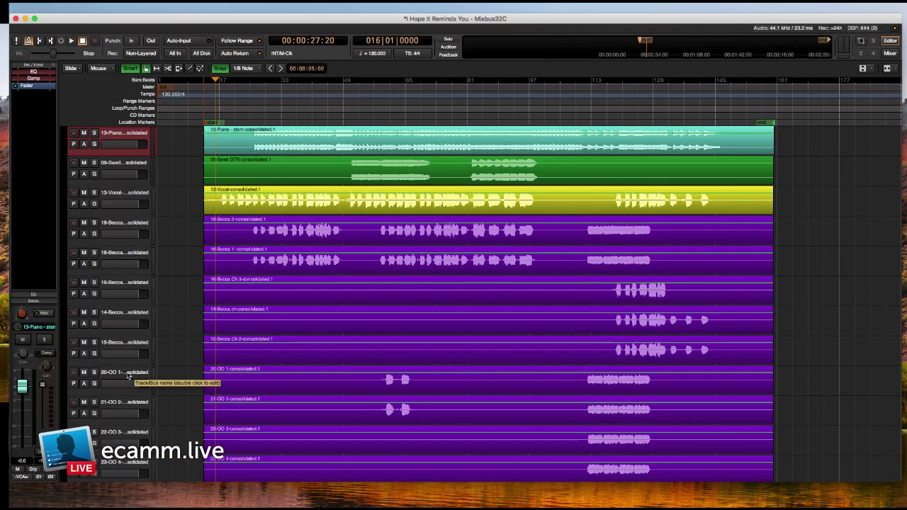
pyautogui.press('super+Up')
pyautogui.press('super+Up')
pyautogui.press('super+Up')
pyautogui.press('super+Up')
pyautogui.press('super+Up')
pyautogui.press('super+Up')
pyautogui.press('super+Up')
pyautogui.press('super+Up')
pyautogui.press('super+Up')
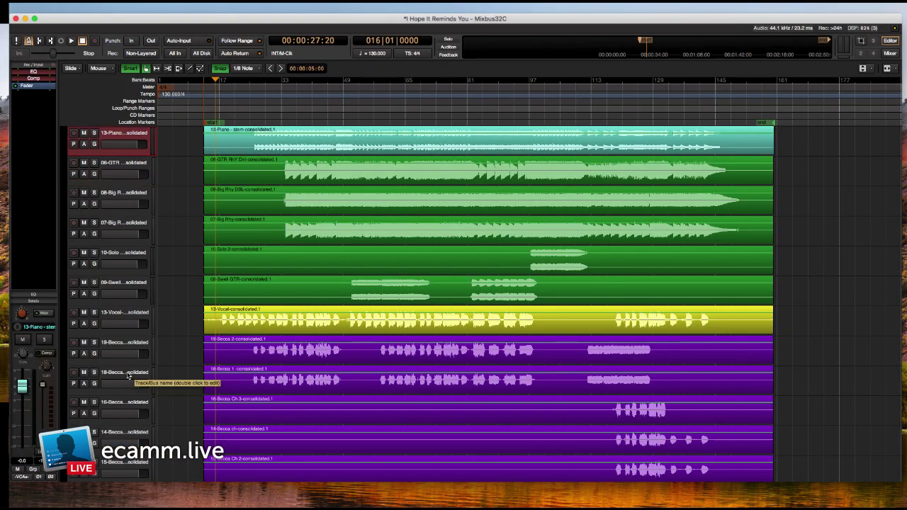
pyautogui.press('super+Up')
pyautogui.press('super+Up')
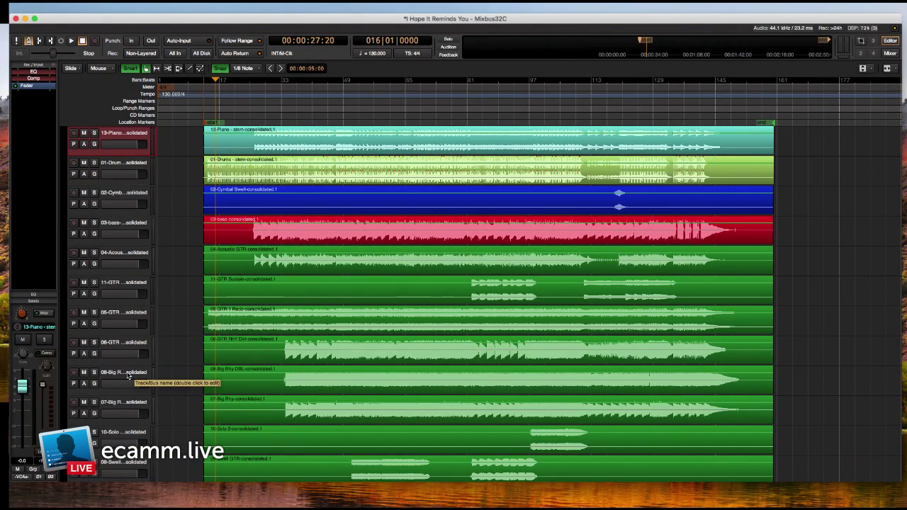
pyautogui.press('super+Down')
pyautogui.press('super+Down')
pyautogui.press('super+Down')
pyautogui.press('super+Down')
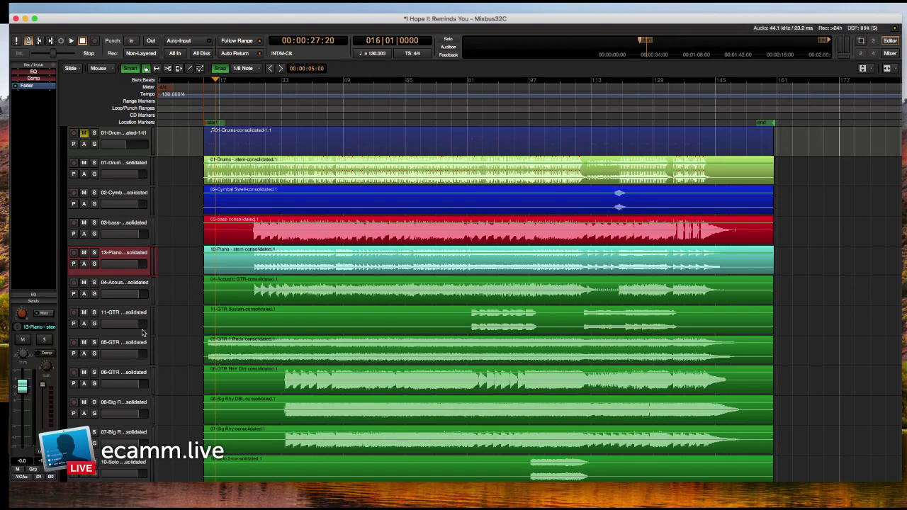
# Change the 13-Piano stem track's color to a brownish orange.
pyautogui.scroll(-5, 140, 317)
pyautogui.scroll(5, 139, 317)
pyautogui.rightClick(130, 256)
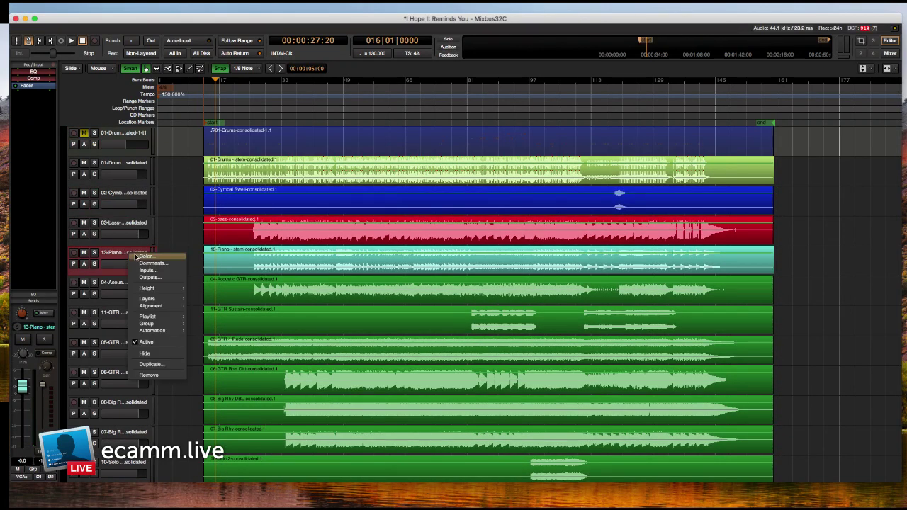
pyautogui.click(138, 258)
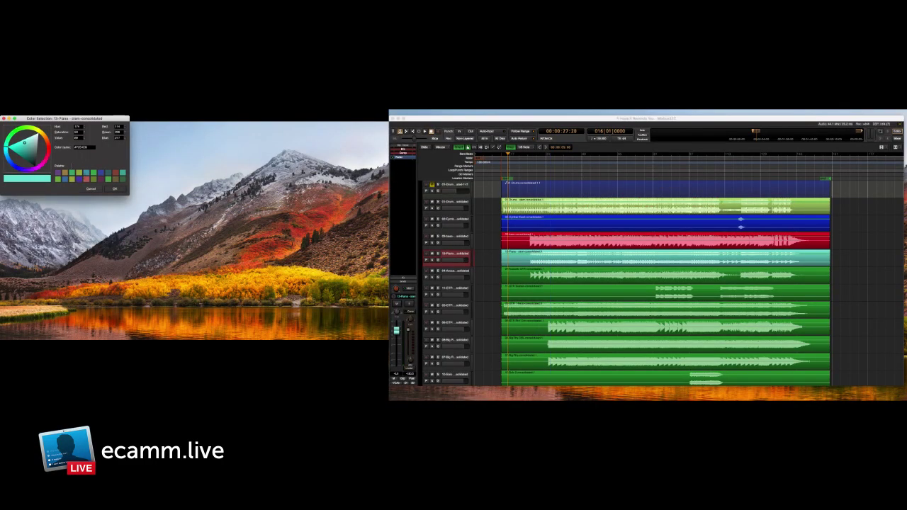
pyautogui.click(48, 142)
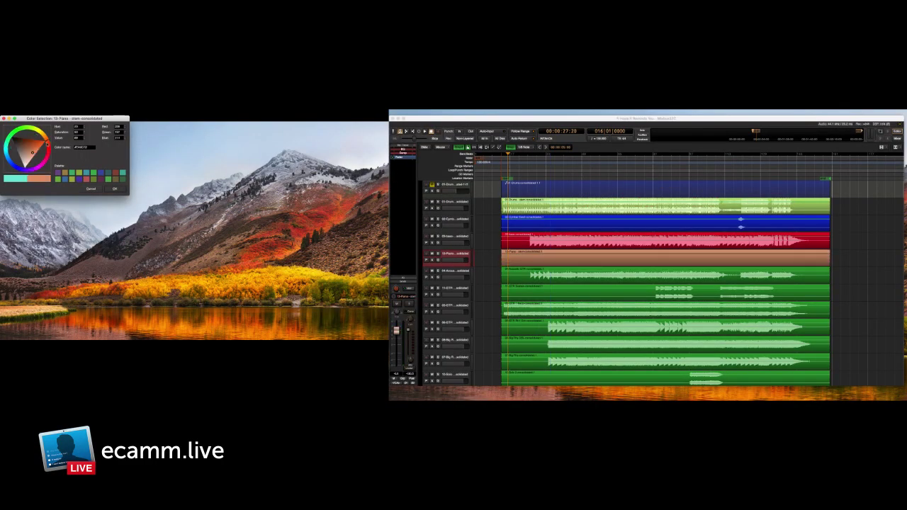
pyautogui.click(41, 144)
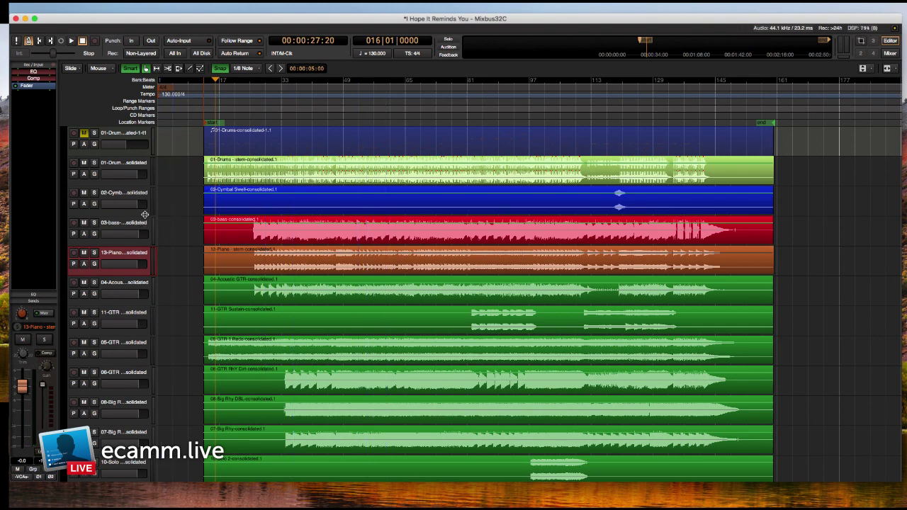
# View the track order and colors in the mixer, return to the editor, and place the playhead at the session start marker.
pyautogui.hotkey('alt', 'm')
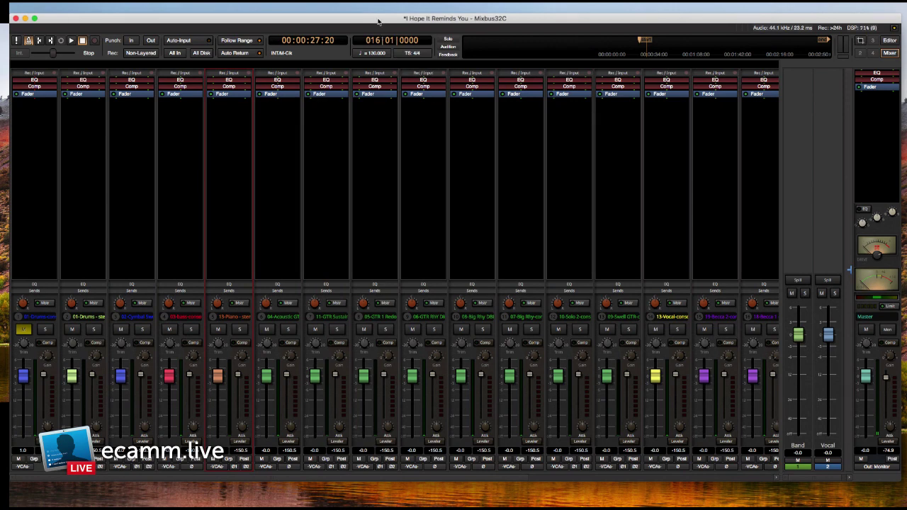
pyautogui.hotkey('alt', 'm')
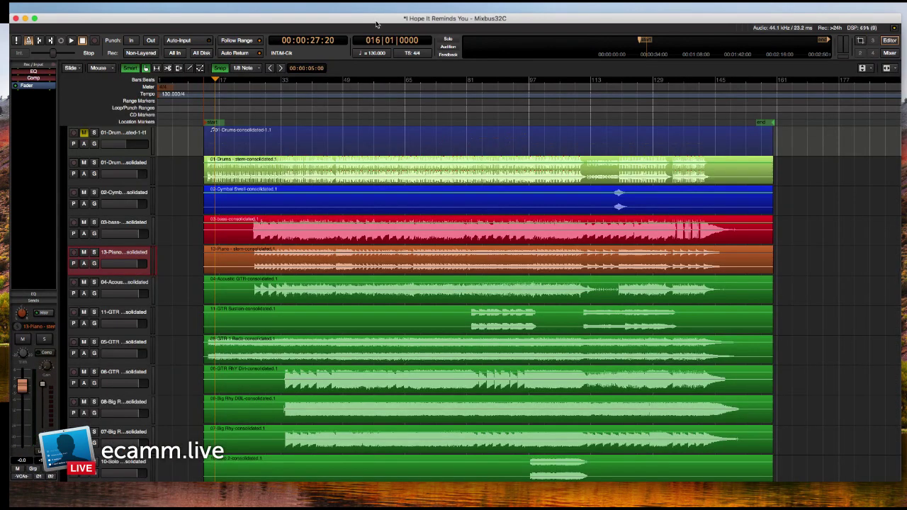
pyautogui.click(203, 105)
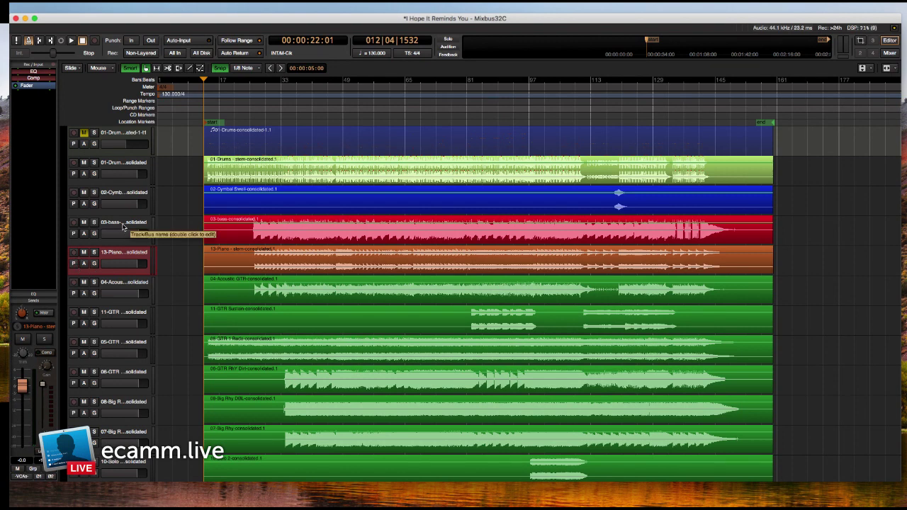
# Create a track group named Big Guitar containing the 08-Big Rhy DBL and 07-Big Rhy tracks.
pyautogui.scroll(-5, 123, 227)
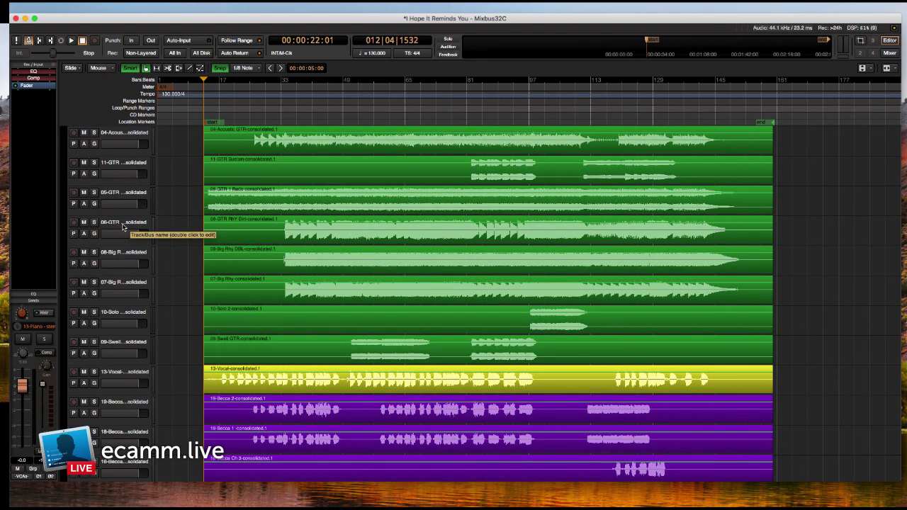
pyautogui.scroll(2, 122, 227)
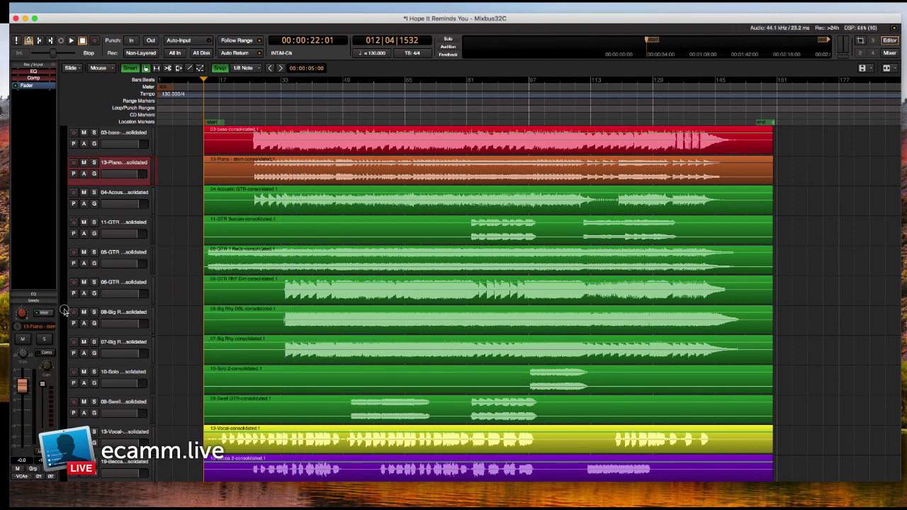
pyautogui.press('ctrl+super+f')
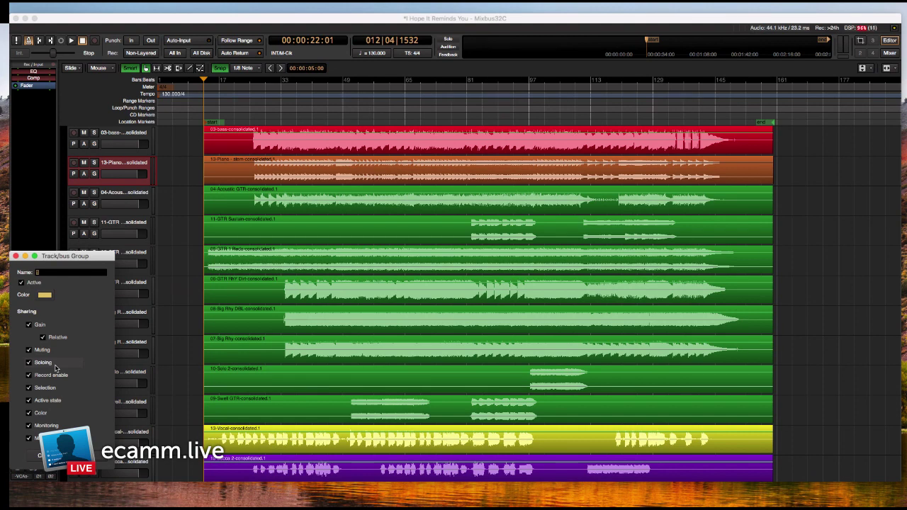
pyautogui.write('Guitar')
pyautogui.press('Return')
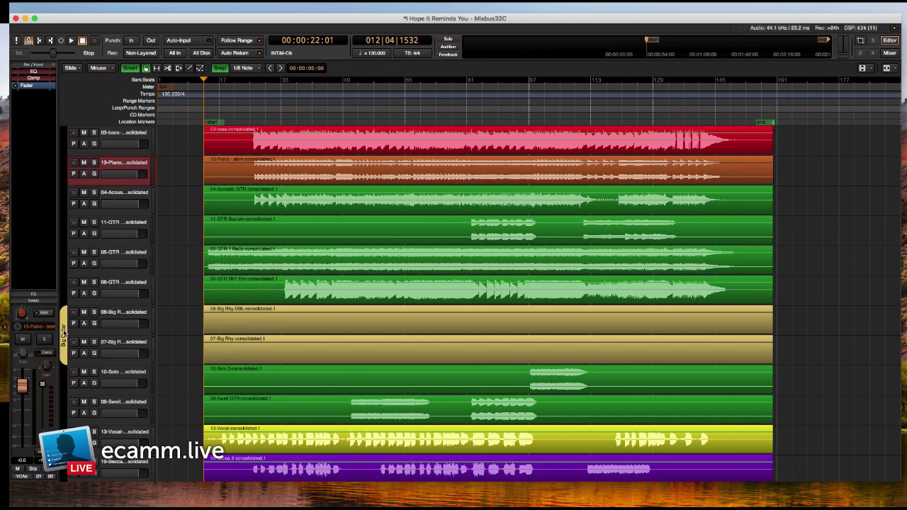
# Edit the Big Guitar group and set its color to green (#1D9B46) to match the other guitar tracks.
pyautogui.rightClick(63, 333)
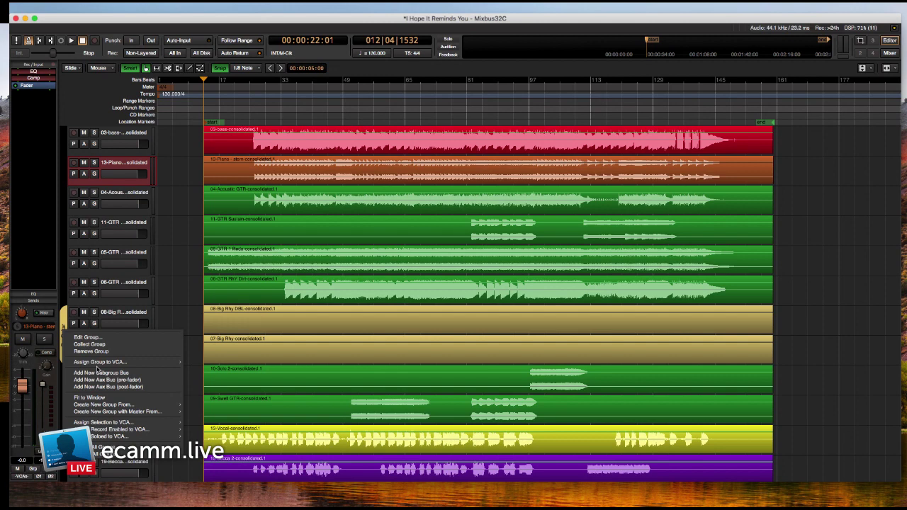
pyautogui.click(102, 339)
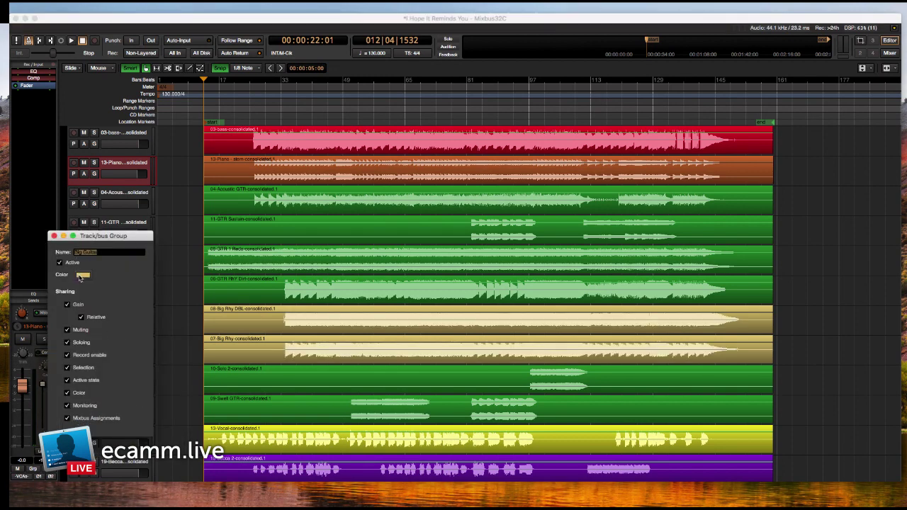
pyautogui.click(81, 276)
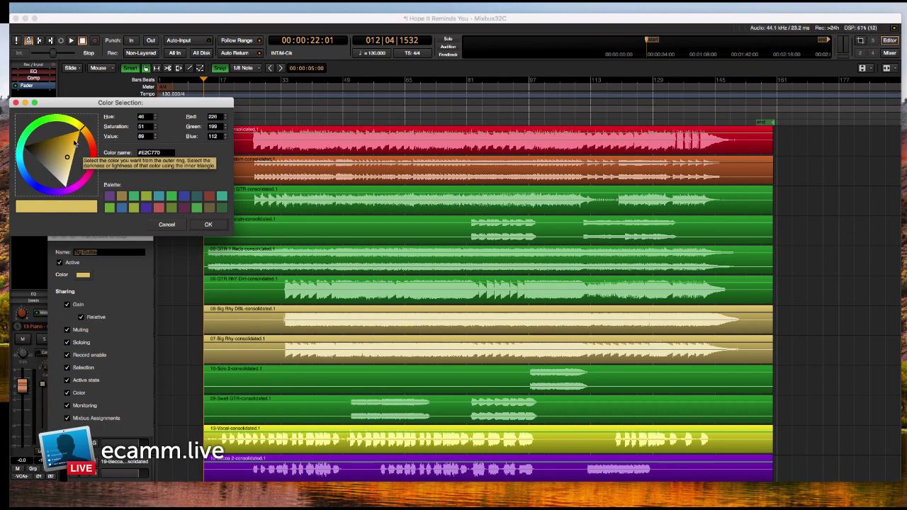
pyautogui.moveTo(74, 136)
pyautogui.mouseDown()
pyautogui.moveTo(44, 125)
pyautogui.moveTo(35, 139)
pyautogui.moveTo(41, 163)
pyautogui.moveTo(45, 156)
pyautogui.mouseUp()
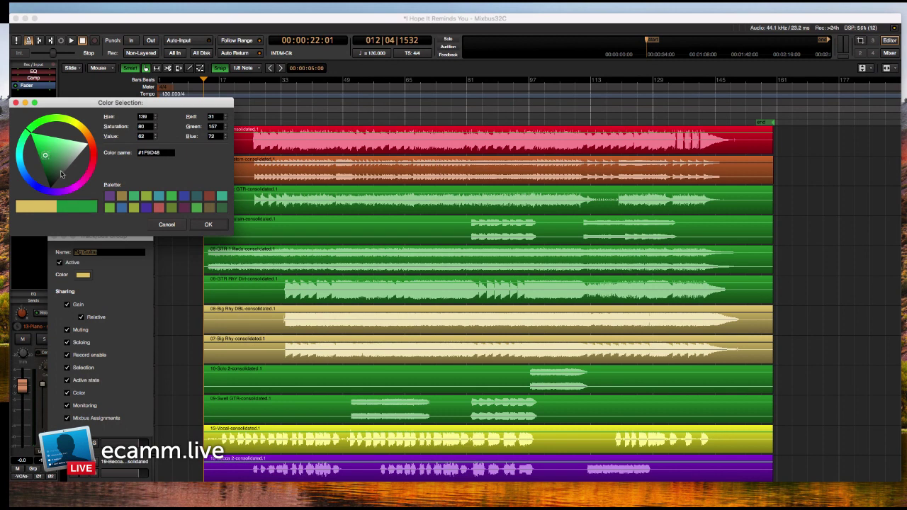
pyautogui.click(201, 225)
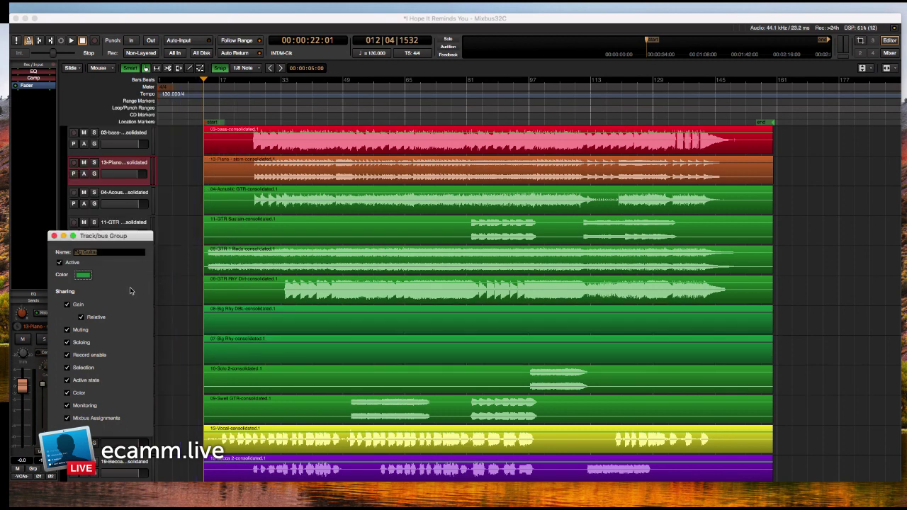
pyautogui.click(55, 236)
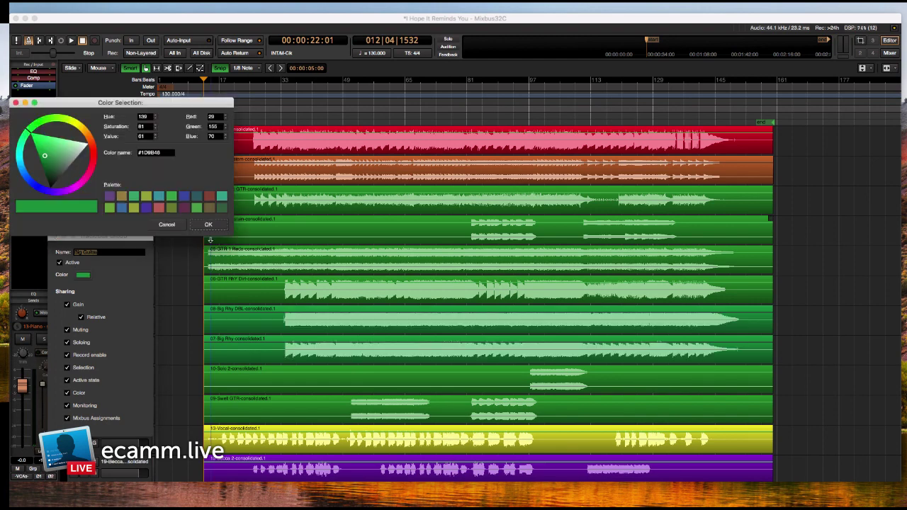
pyautogui.click(196, 227)
pyautogui.click(55, 237)
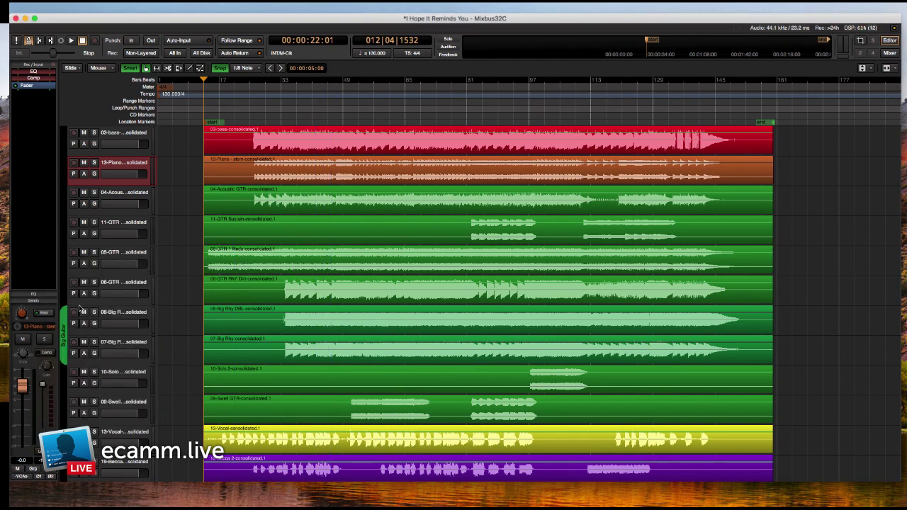
# Create a purple track group from the 20-OO 1, 21-OO 2 and 22-OO 3 tracks, named with the backing singer's first name and OO.
pyautogui.scroll(-4, 121, 240)
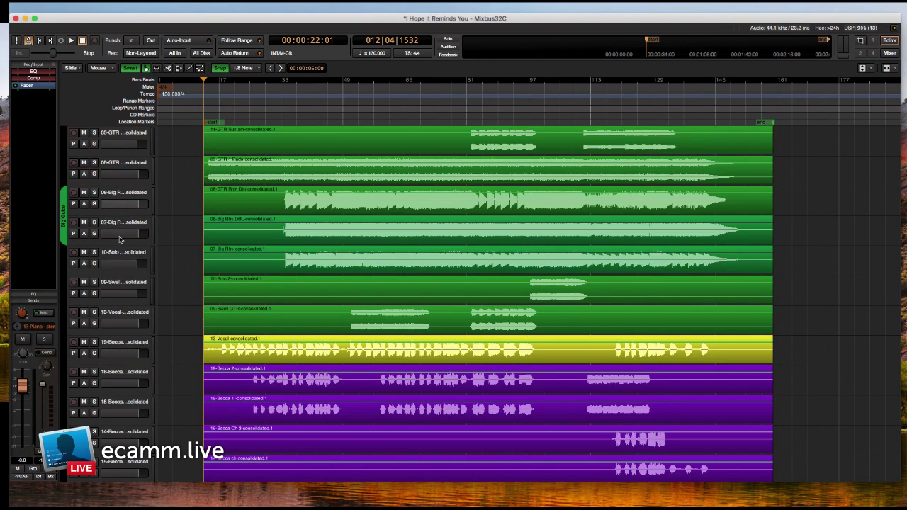
pyautogui.scroll(-9, 120, 239)
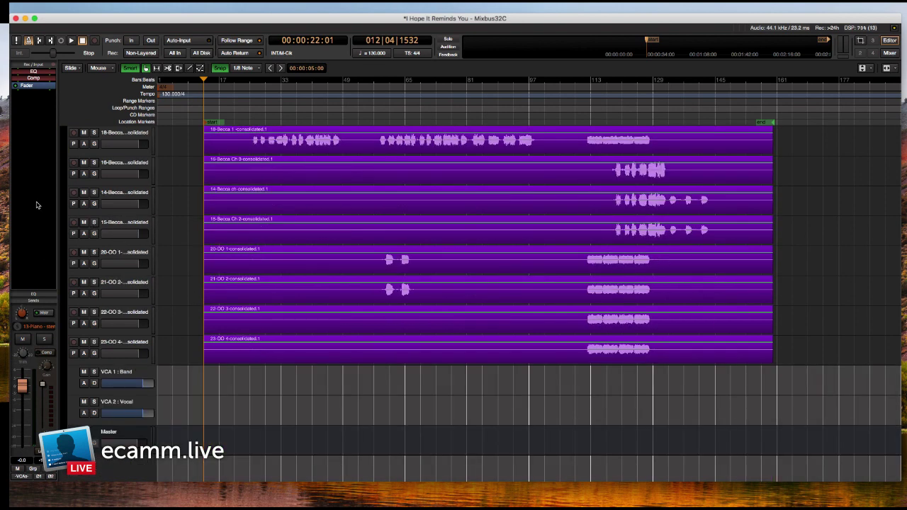
pyautogui.press('ctrl+super+f')
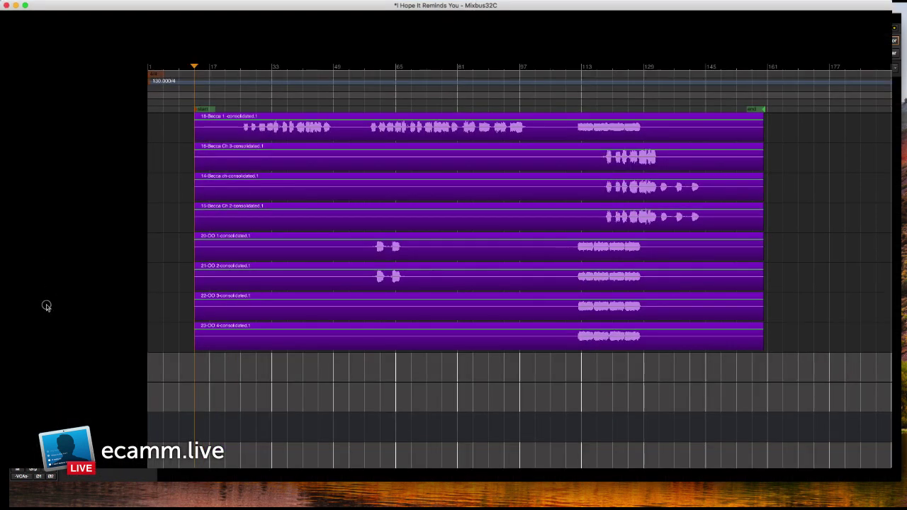
pyautogui.click(44, 350)
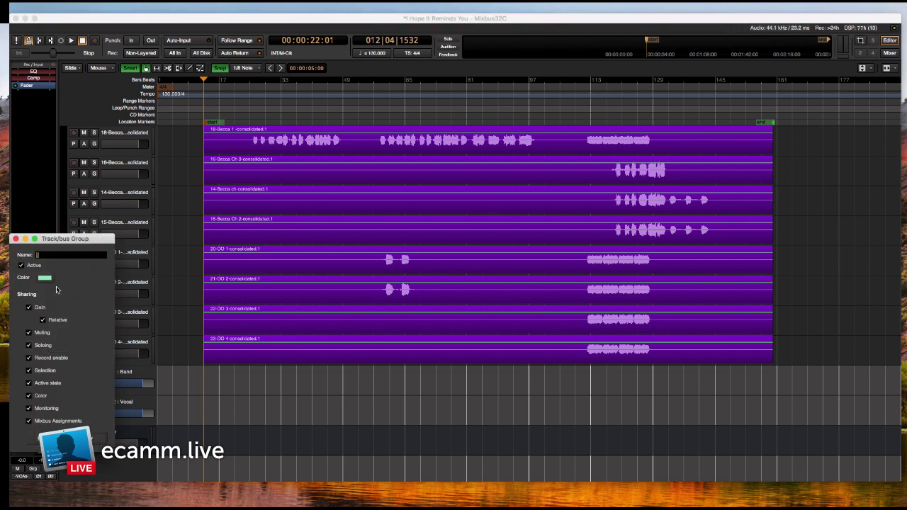
pyautogui.click(44, 278)
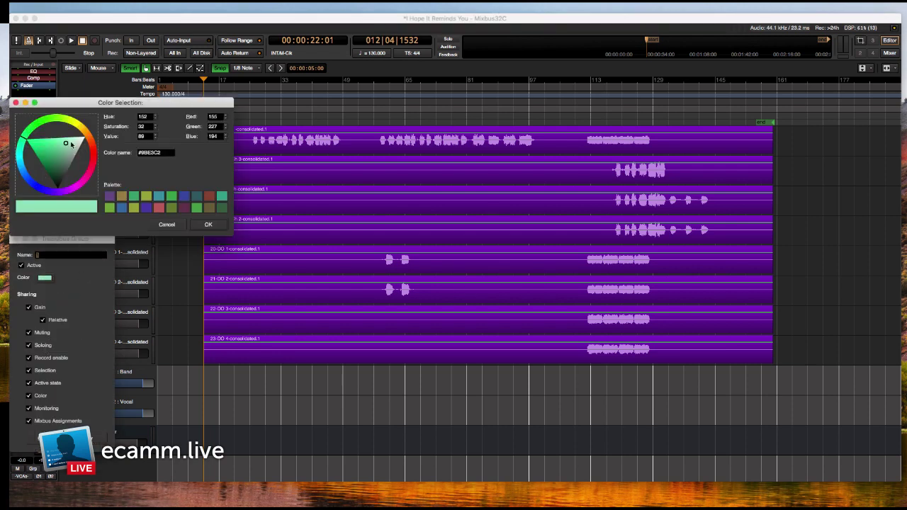
pyautogui.moveTo(88, 146); pyautogui.dragTo(59, 203)
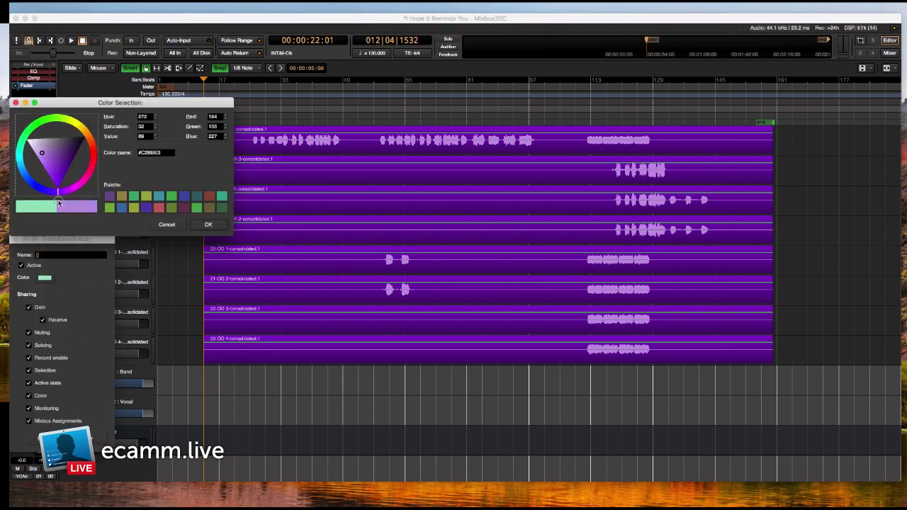
pyautogui.moveTo(44, 155)
pyautogui.mouseDown()
pyautogui.moveTo(57, 166)
pyautogui.moveTo(53, 159)
pyautogui.mouseUp()
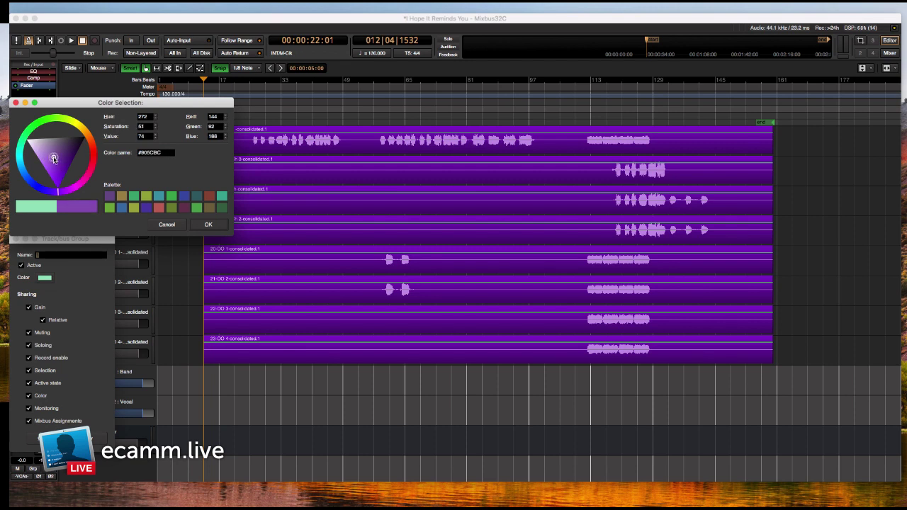
pyautogui.click(213, 225)
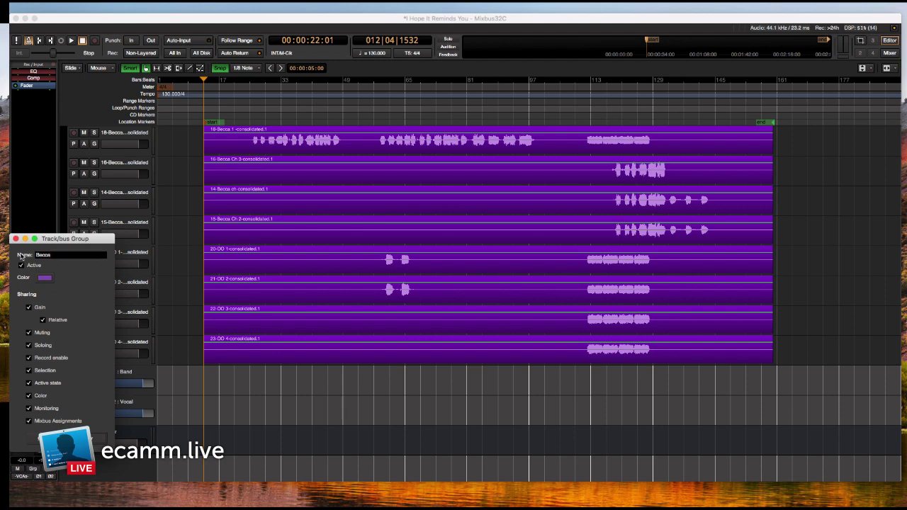
pyautogui.press('Return')
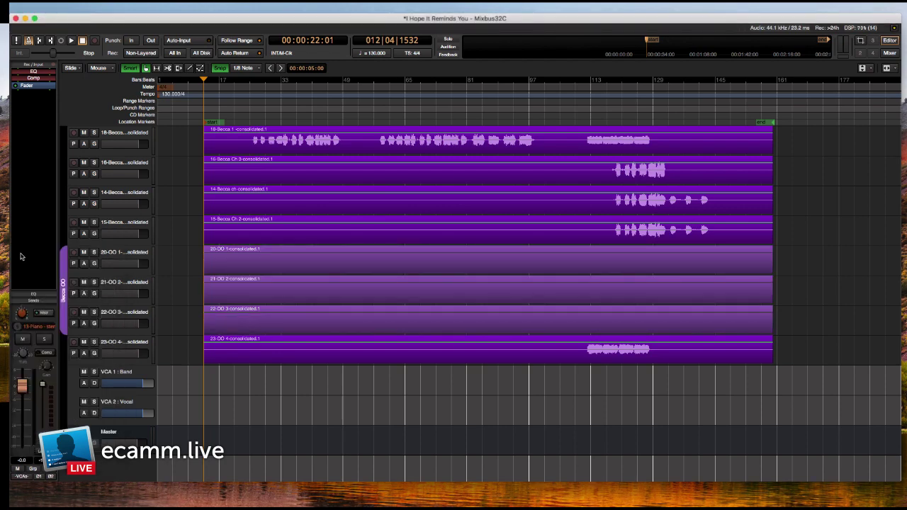
# Create a magenta-purple track group from backing vocal tracks 19 and 18, named with the backing singer's first name and Ch.
pyautogui.scroll(5, 94, 237)
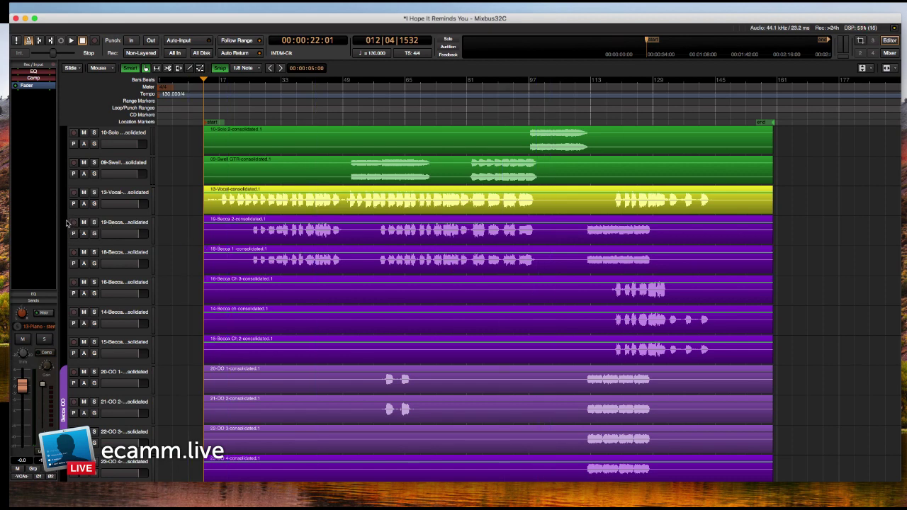
pyautogui.moveTo(65, 220); pyautogui.dragTo(64, 275)
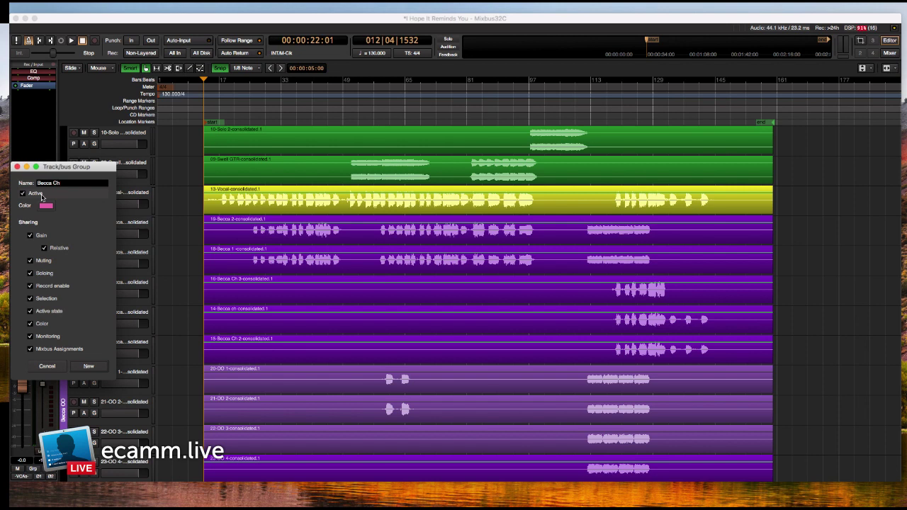
pyautogui.click(46, 205)
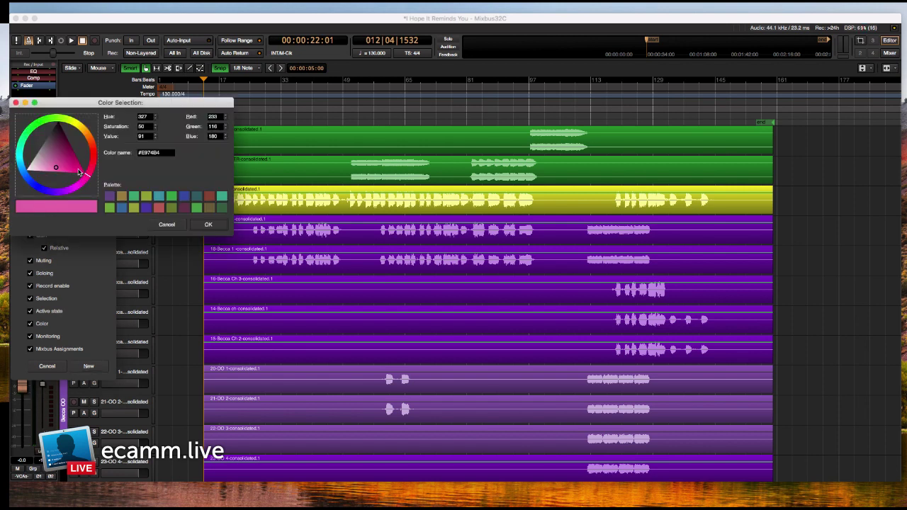
pyautogui.moveTo(79, 172)
pyautogui.mouseDown()
pyautogui.moveTo(72, 185)
pyautogui.moveTo(86, 178)
pyautogui.moveTo(74, 191)
pyautogui.moveTo(69, 170)
pyautogui.mouseUp()
pyautogui.click(217, 225)
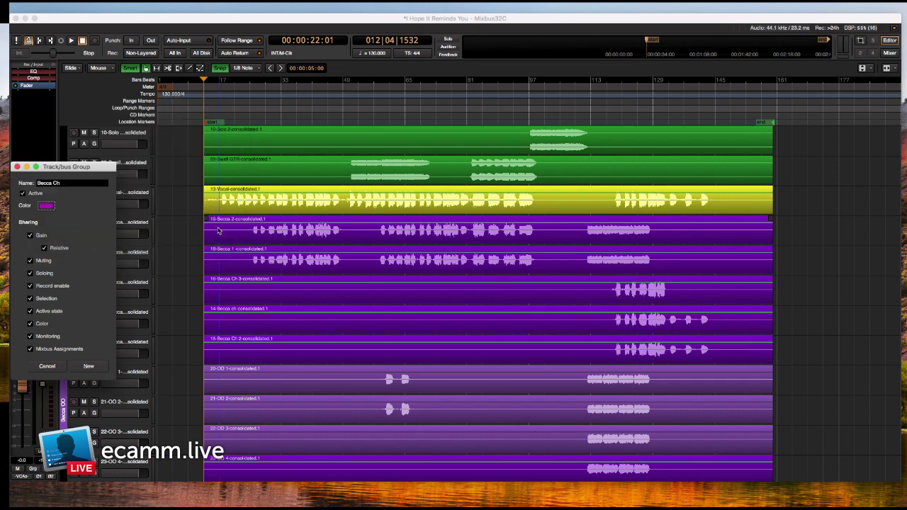
pyautogui.click(89, 367)
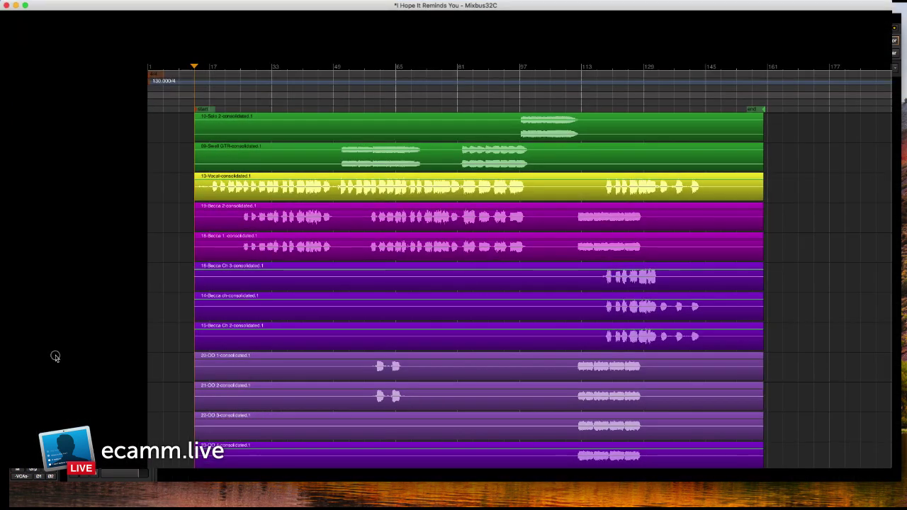
# Create a light purple track group named Last Ch from backing vocal tracks 16, 14 and 15.
pyautogui.moveTo(55, 356); pyautogui.dragTo(57, 363)
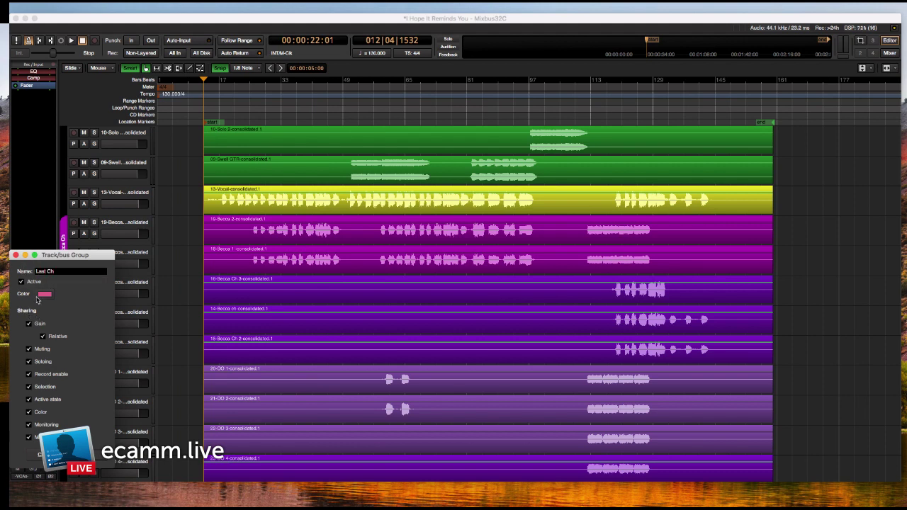
pyautogui.click(44, 294)
pyautogui.moveTo(91, 170); pyautogui.dragTo(71, 190)
pyautogui.click(52, 167)
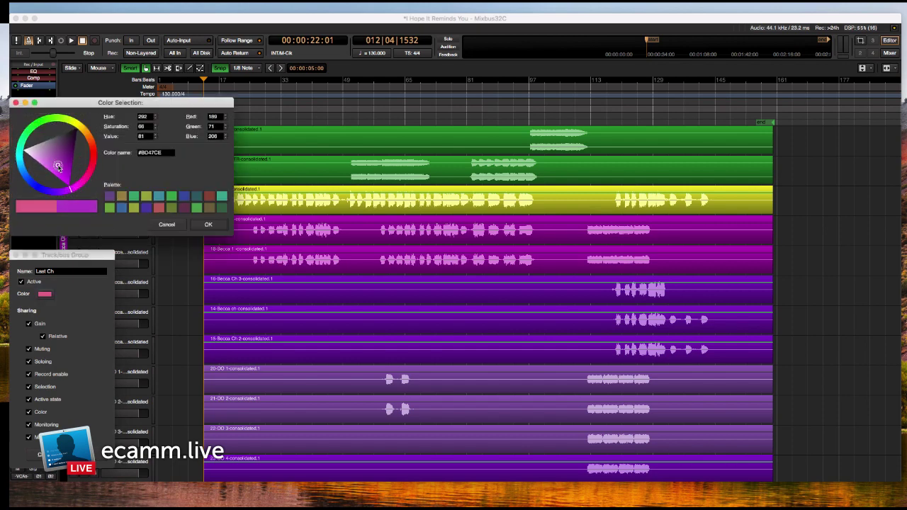
pyautogui.click(210, 224)
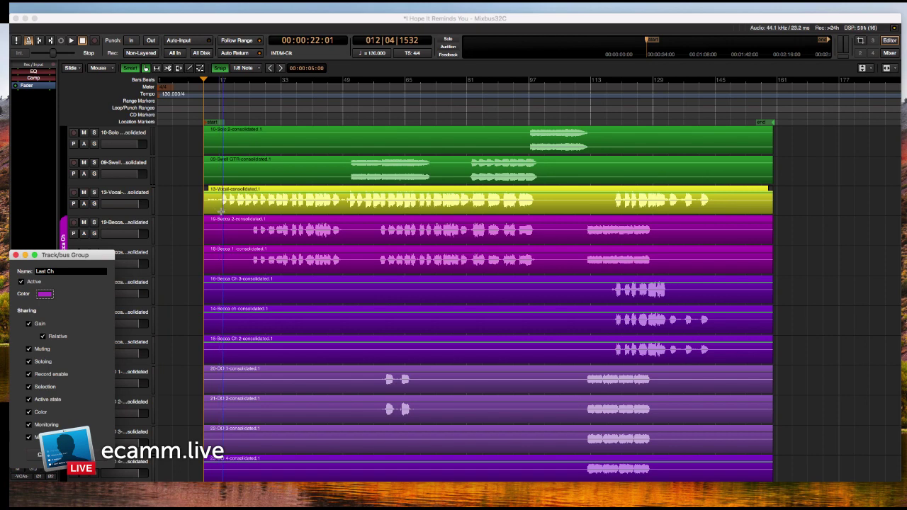
pyautogui.click(99, 459)
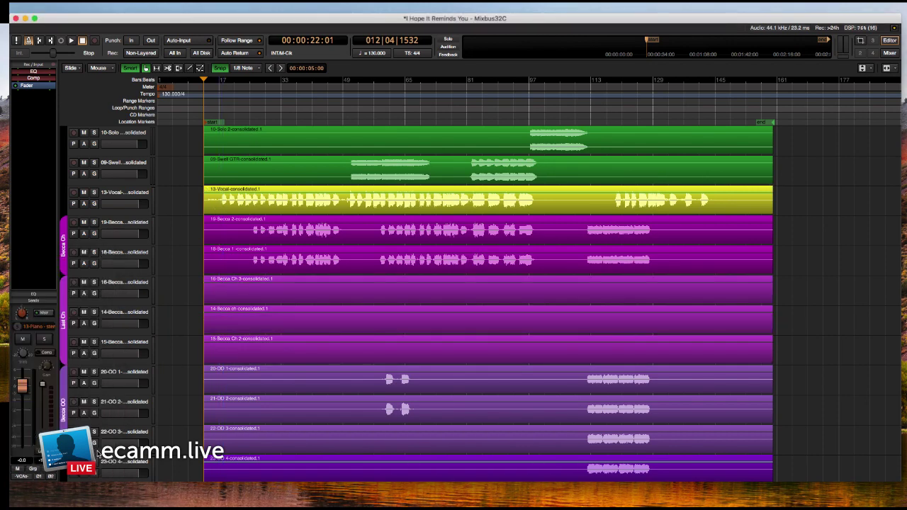
# Switch to the mixer and widen the mixbus area to fit all twelve buses.
pyautogui.scroll(3, 143, 354)
pyautogui.scroll(3, 143, 355)
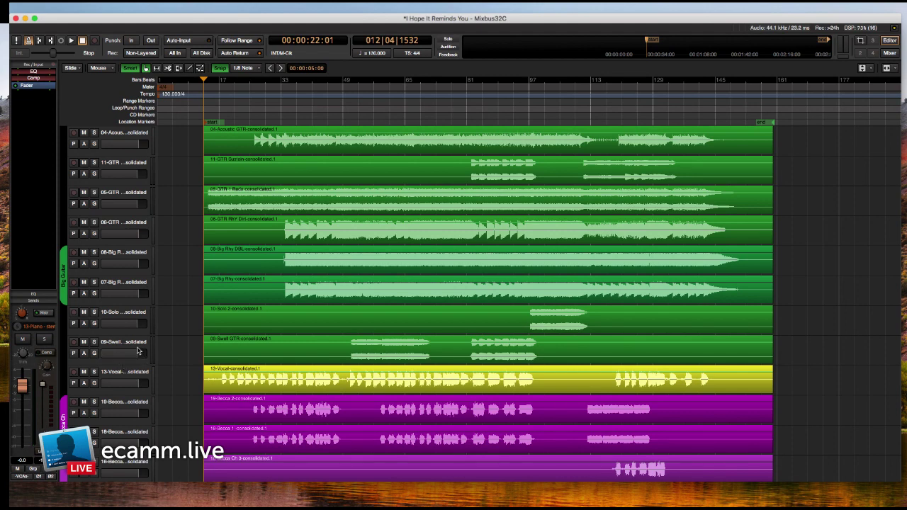
pyautogui.scroll(5, 139, 350)
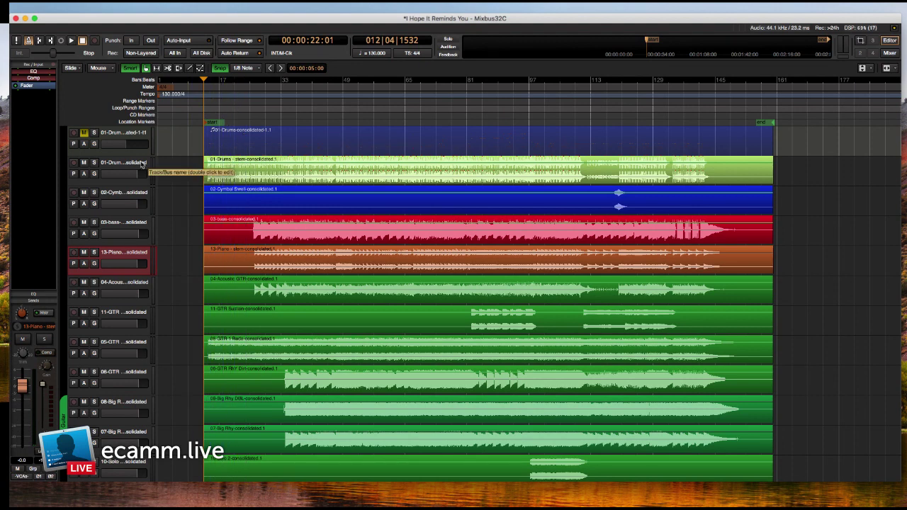
pyautogui.hotkey('alt', 'm')
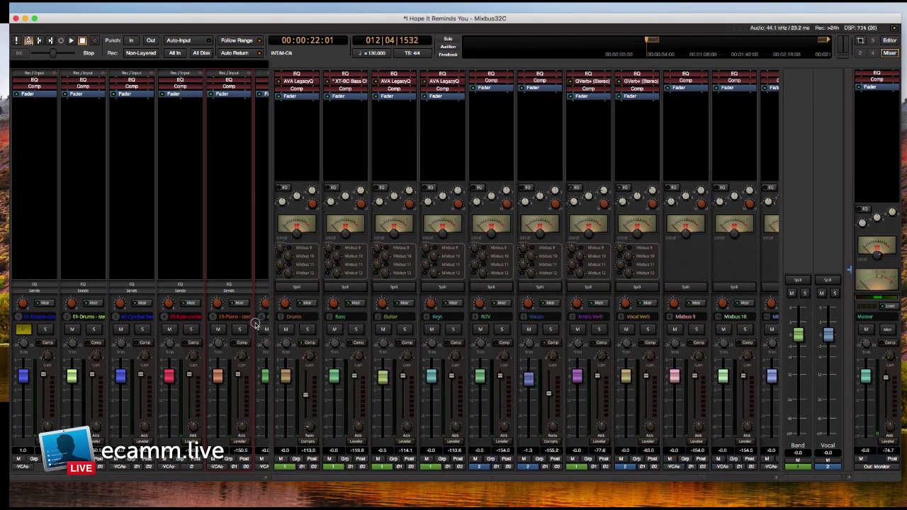
pyautogui.moveTo(202, 324)
pyautogui.mouseDown()
pyautogui.moveTo(183, 324)
pyautogui.moveTo(189, 331)
pyautogui.mouseUp()
pyautogui.moveTo(131, 326); pyautogui.dragTo(186, 330)
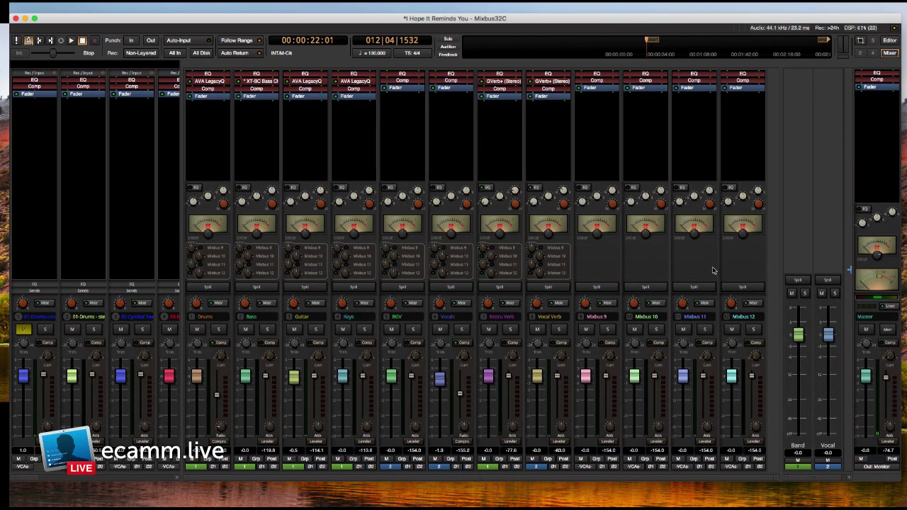
# Show and hide the monitor section, and save the session.
pyautogui.click(888, 329)
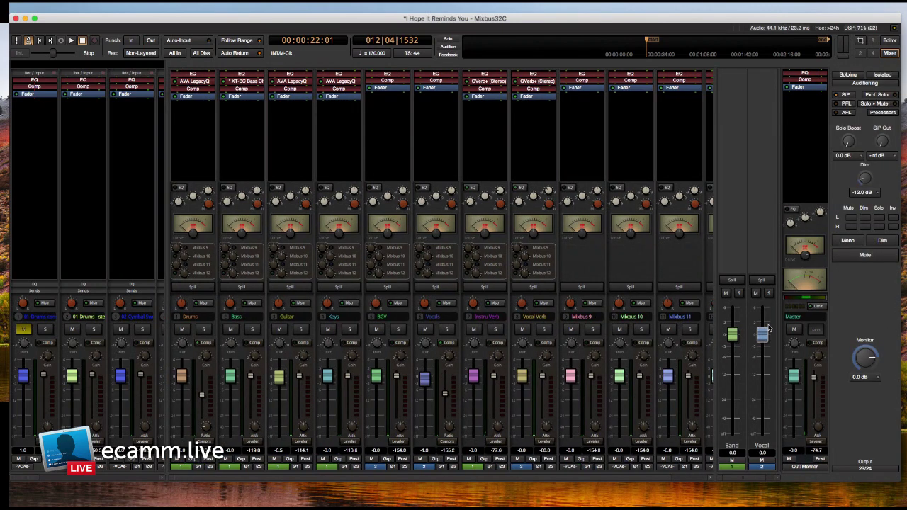
pyautogui.click(818, 330)
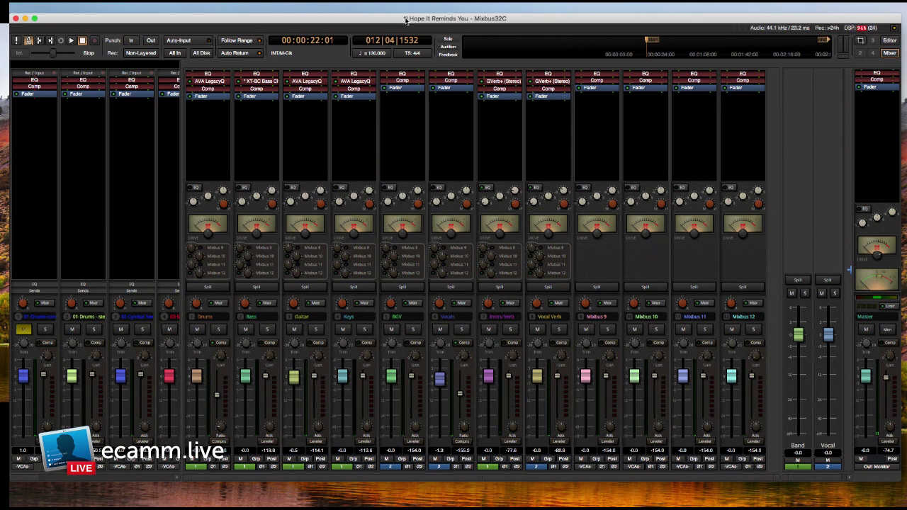
pyautogui.press('super+s')
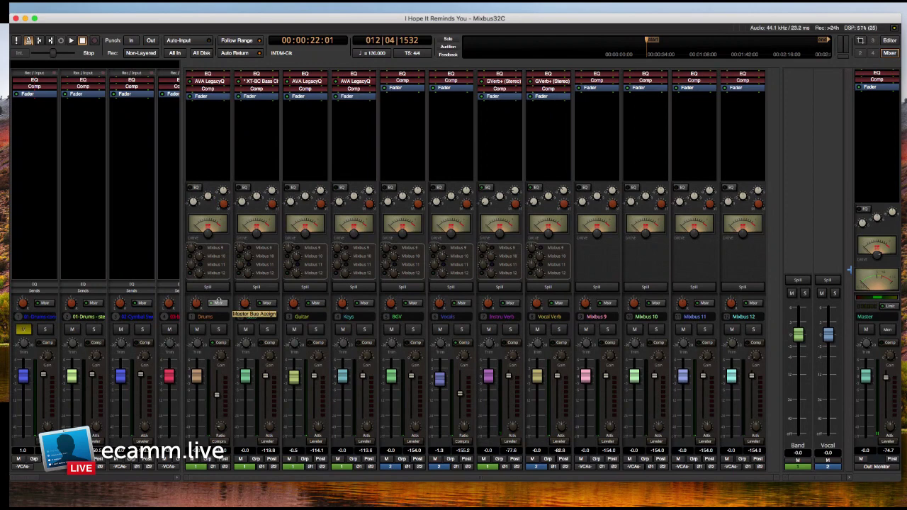
# Display the mixbus sends on the channel strips with the buses hidden, and assign the 01-Drums stem track to the Drums mixbus.
pyautogui.hotkey('shift', 'b')
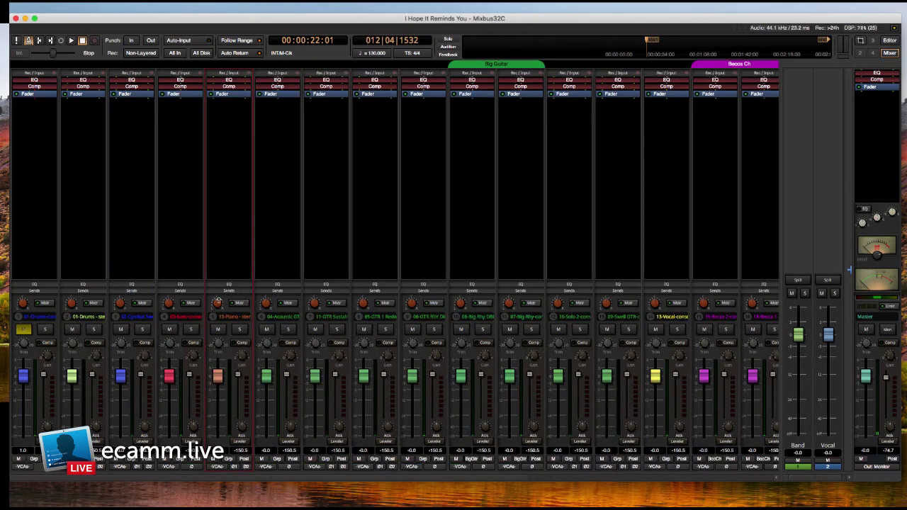
pyautogui.click(41, 292)
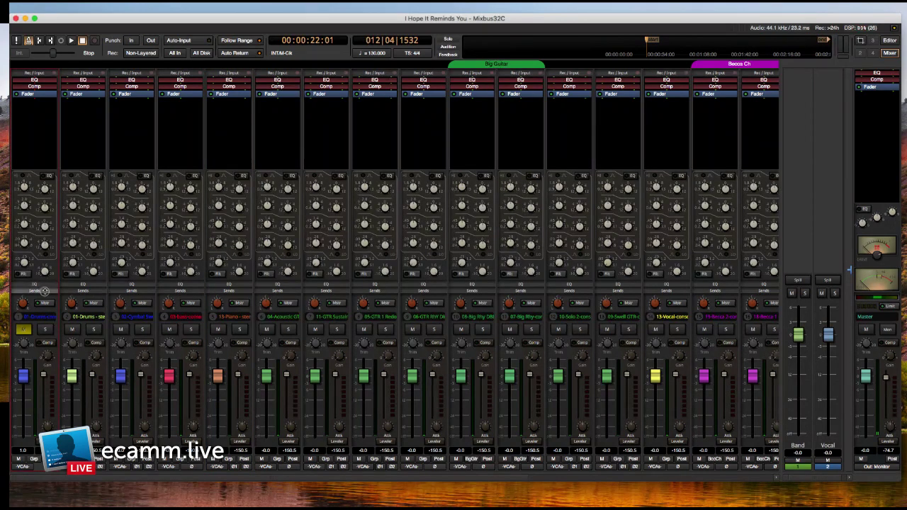
pyautogui.click(45, 286)
pyautogui.click(44, 285)
pyautogui.click(44, 285)
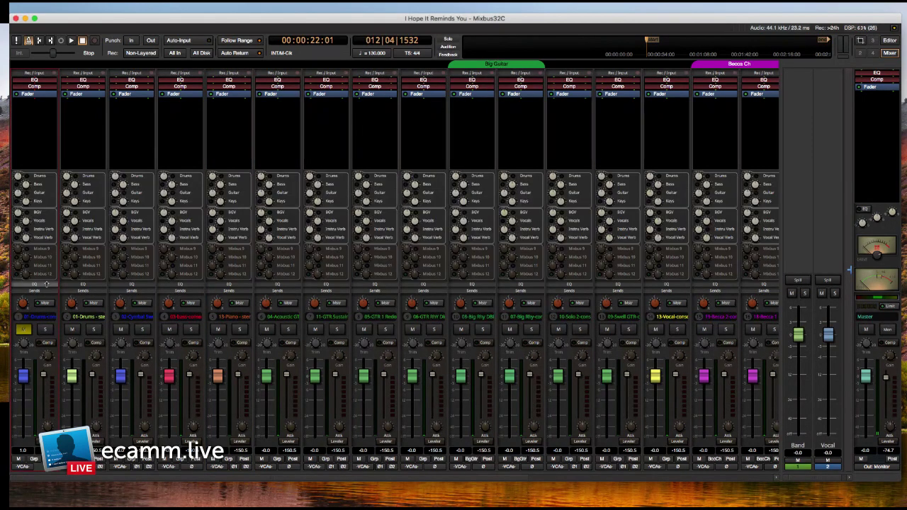
pyautogui.click(45, 285)
pyautogui.click(47, 290)
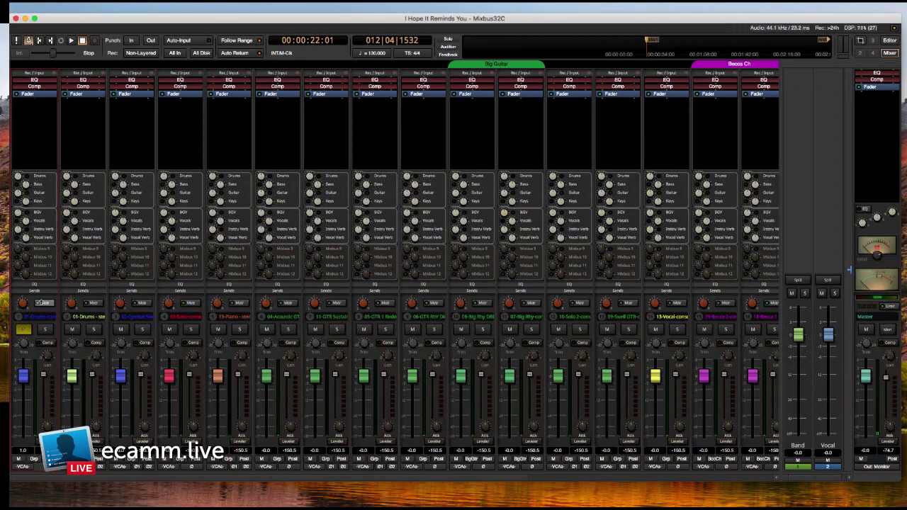
pyautogui.click(76, 176)
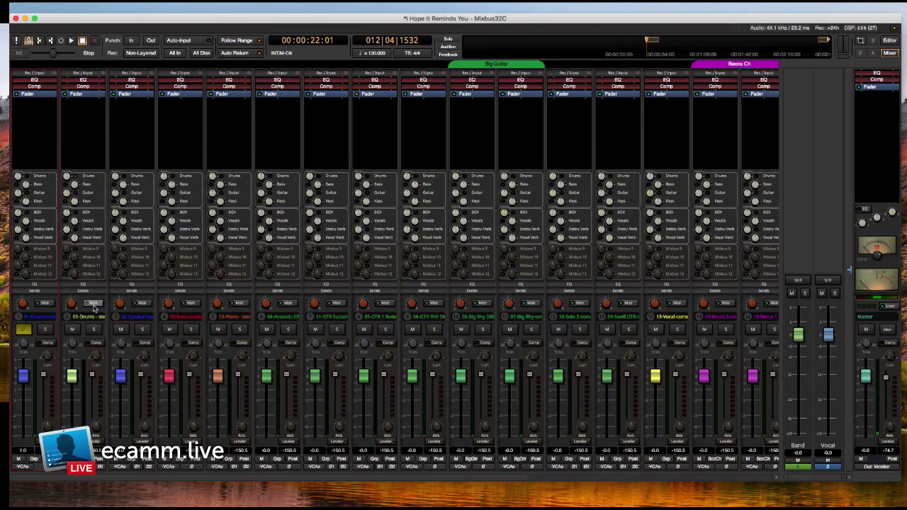
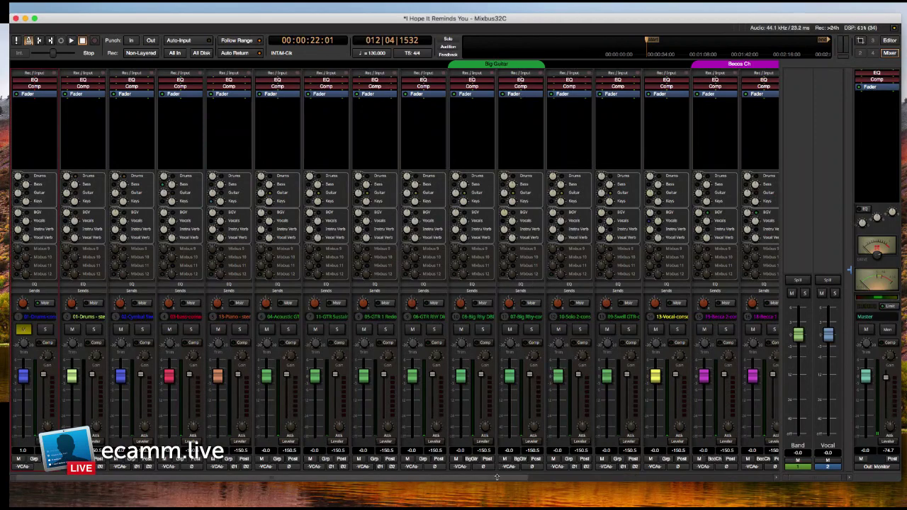
# Check the group solo behavior by briefly soloing a backing vocal group, the Big Guitar group, and the ungrouped 10-Solo 2 and 09-Swell GTR tracks.
pyautogui.moveTo(498, 476); pyautogui.dragTo(701, 476)
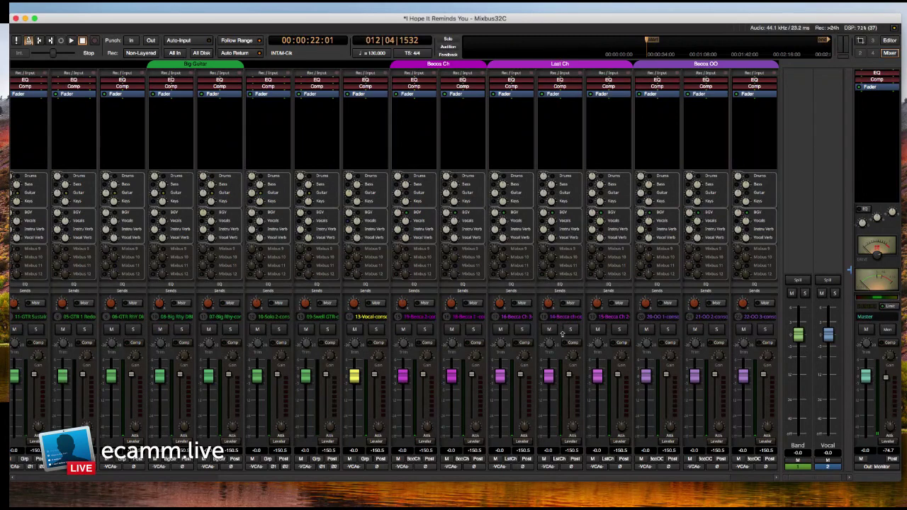
pyautogui.click(426, 330)
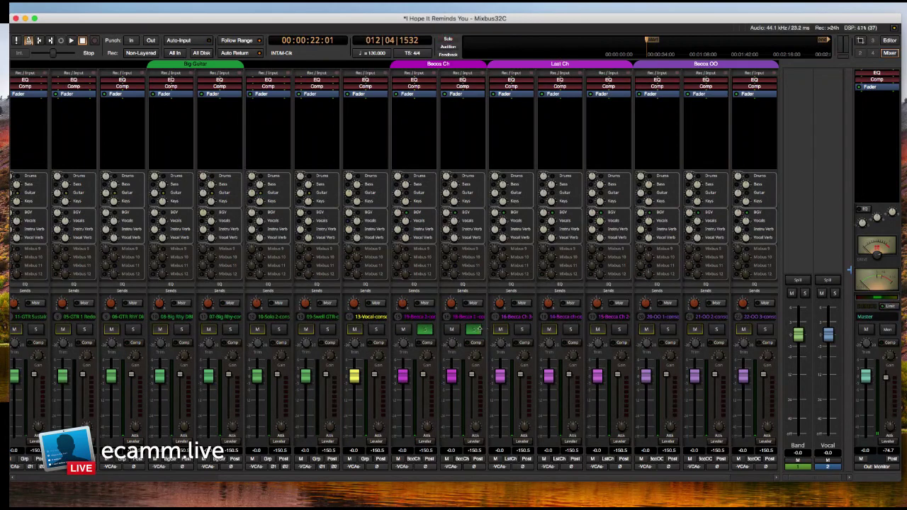
pyautogui.click(426, 330)
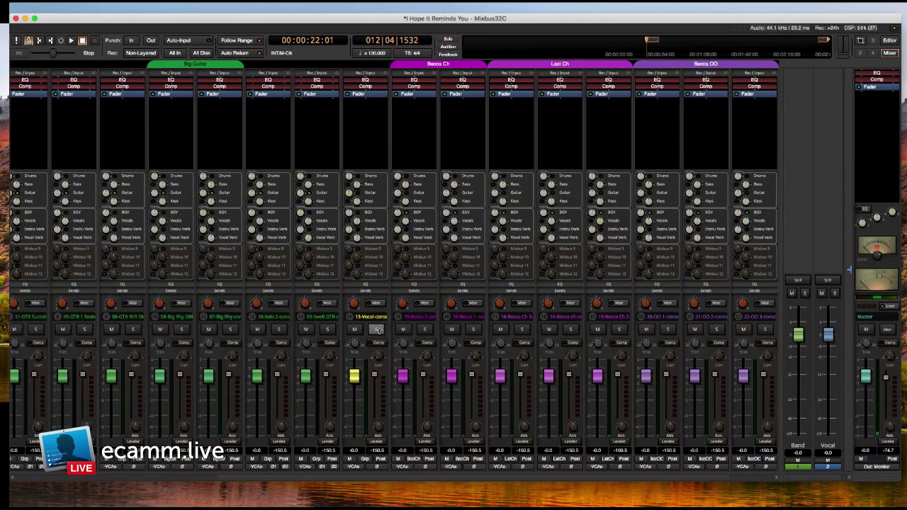
pyautogui.click(228, 330)
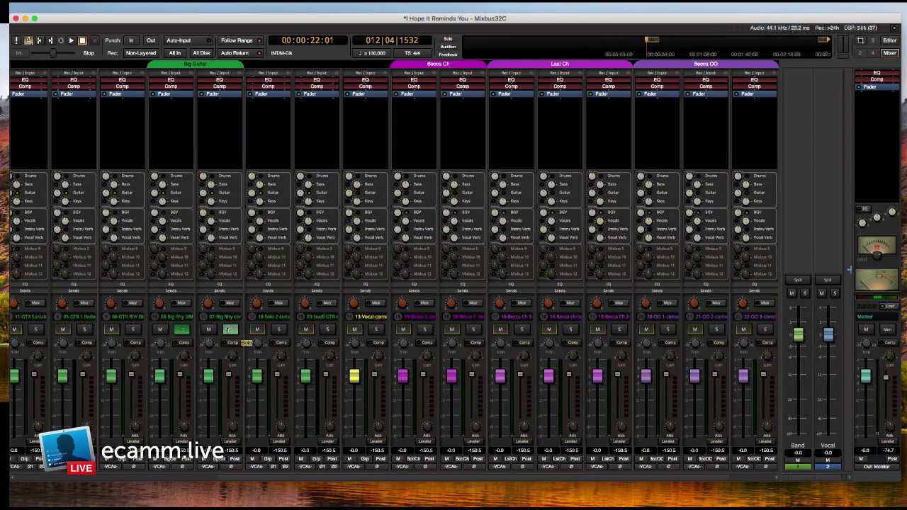
pyautogui.click(228, 330)
pyautogui.click(277, 329)
pyautogui.click(277, 330)
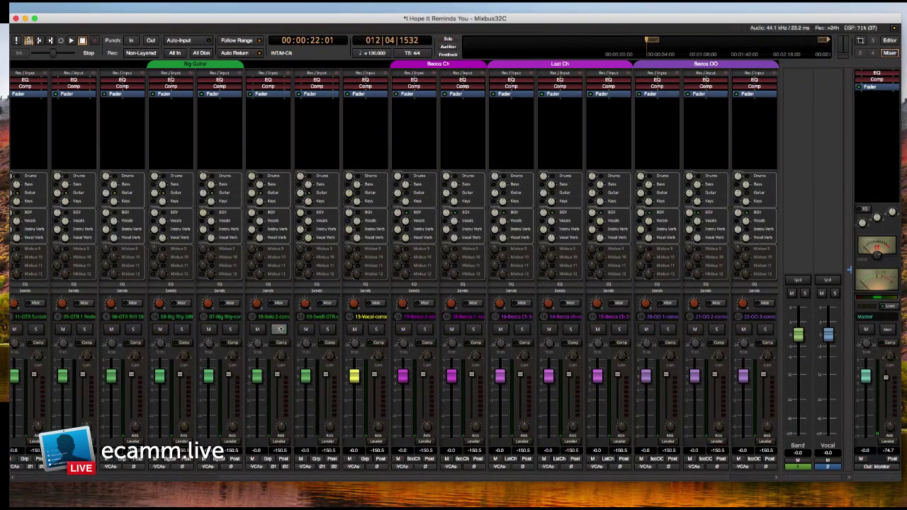
pyautogui.click(323, 329)
pyautogui.click(322, 329)
# Show the mixbuses again, solo the Drums bus and listen to a few seconds of playback.
pyautogui.hotkey('shift', 'b')
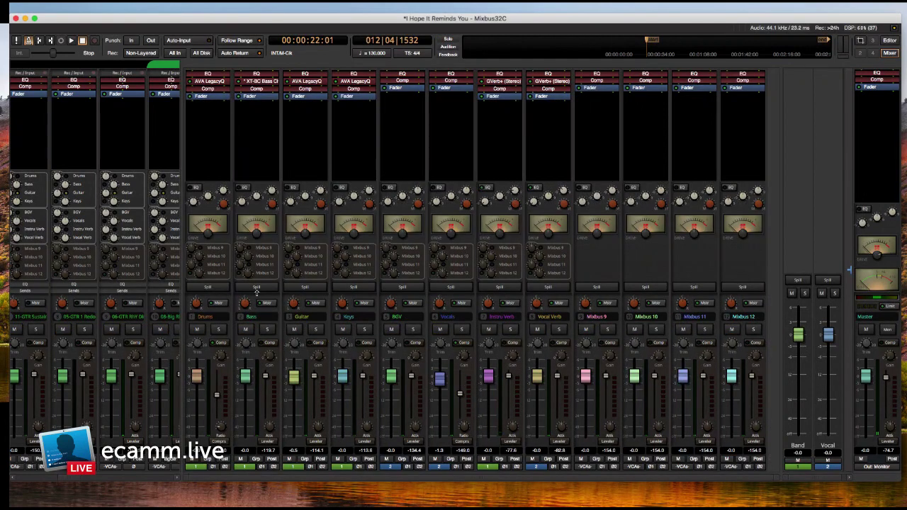
pyautogui.click(219, 329)
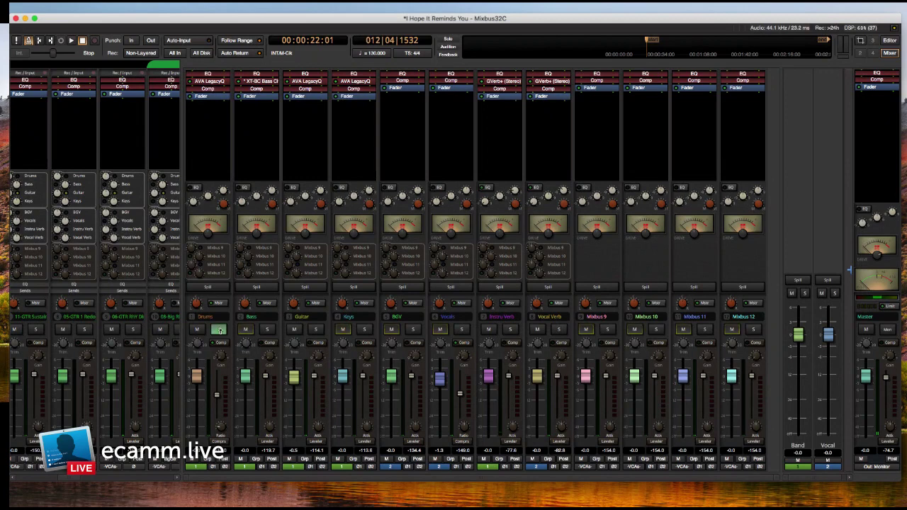
pyautogui.press('space')
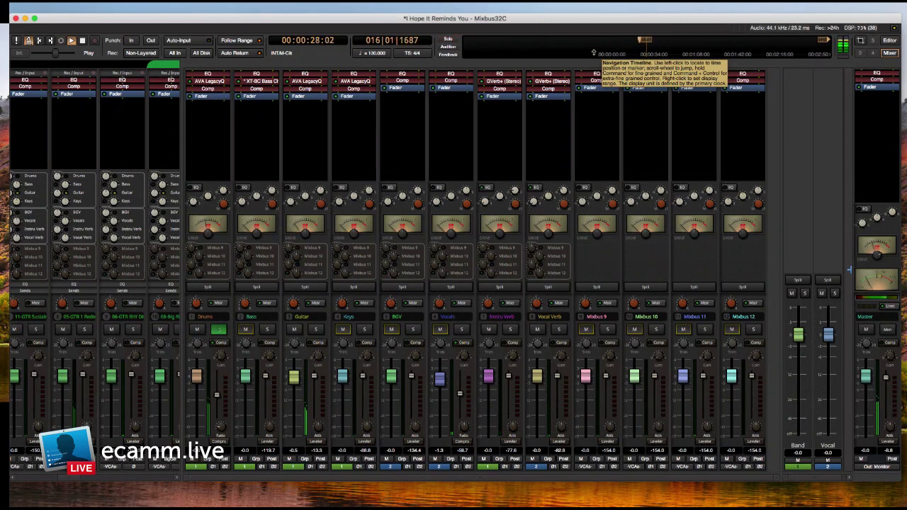
pyautogui.press('space')
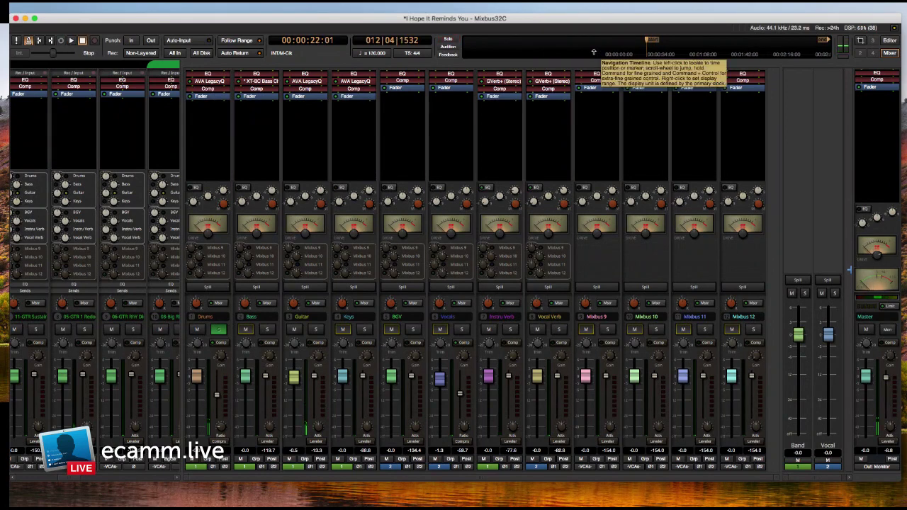
# Return to the editor and move the 01-Drums stem region slightly earlier to align its start with the other tracks at the playhead.
pyautogui.hotkey('alt', 'm')
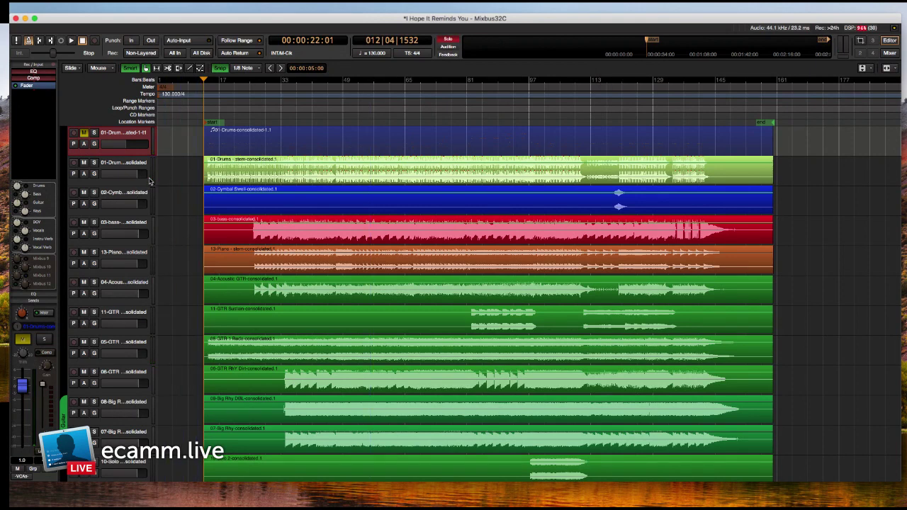
pyautogui.scroll(-3, 150, 180)
pyautogui.scroll(3, 152, 181)
pyautogui.scroll(4, 207, 110)
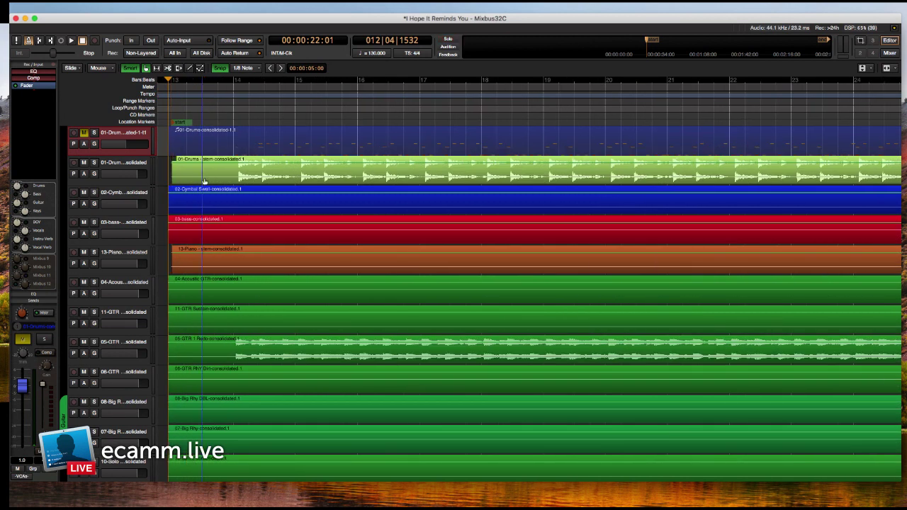
pyautogui.moveTo(195, 181); pyautogui.dragTo(190, 182)
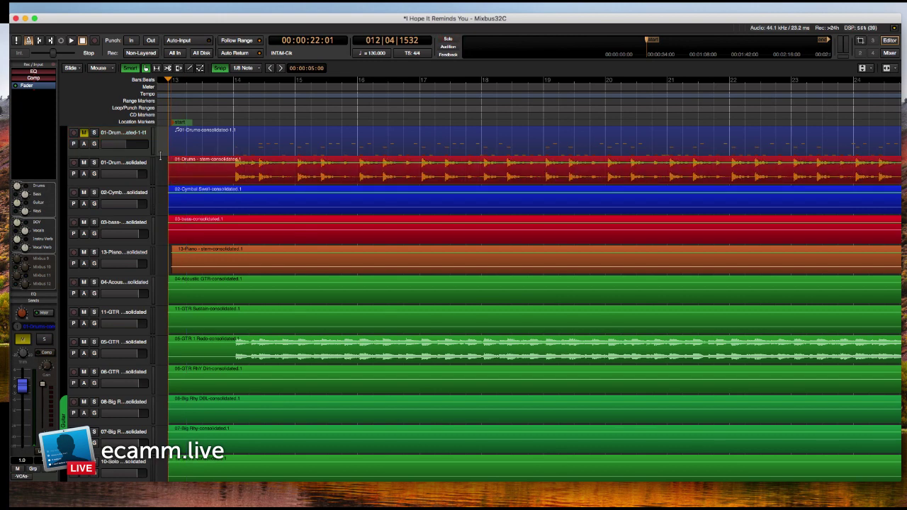
pyautogui.scroll(4, 165, 117)
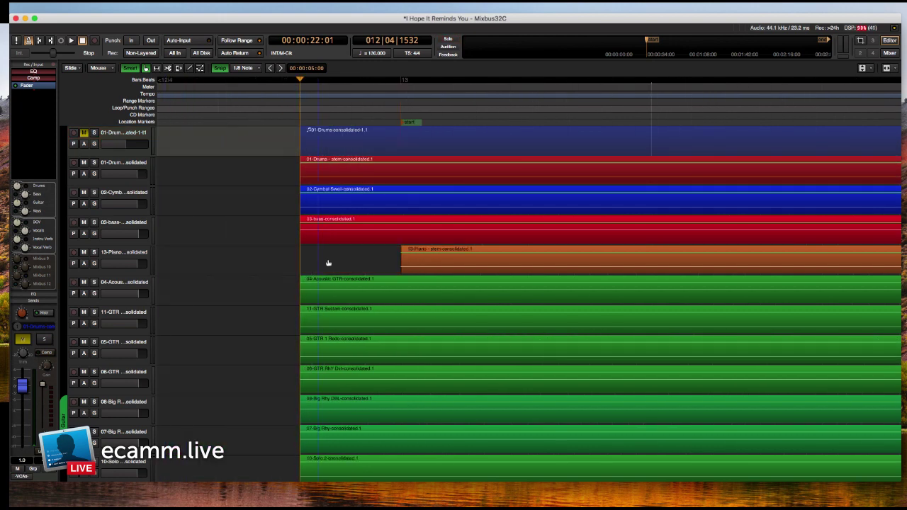
# Move the 13-Piano stem region earlier to align its start with the other tracks at the playhead.
pyautogui.moveTo(428, 264); pyautogui.dragTo(328, 264)
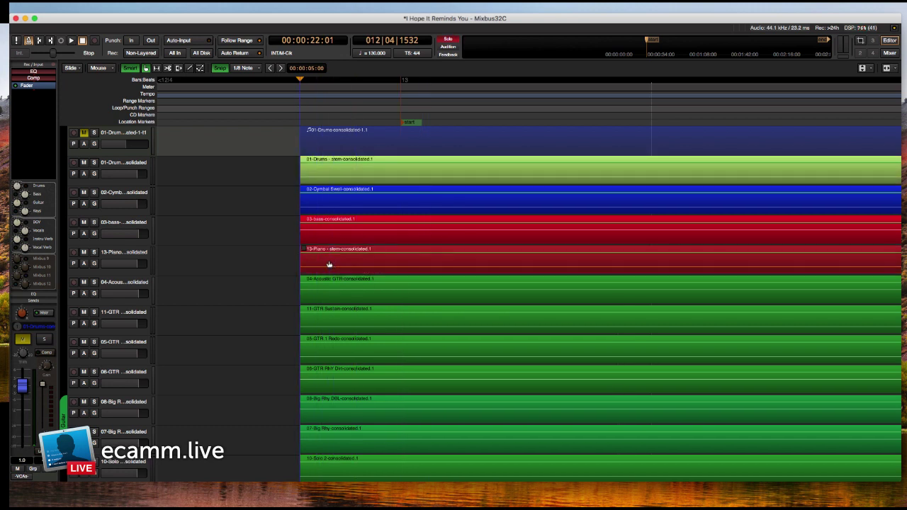
pyautogui.scroll(-5, 371, 110)
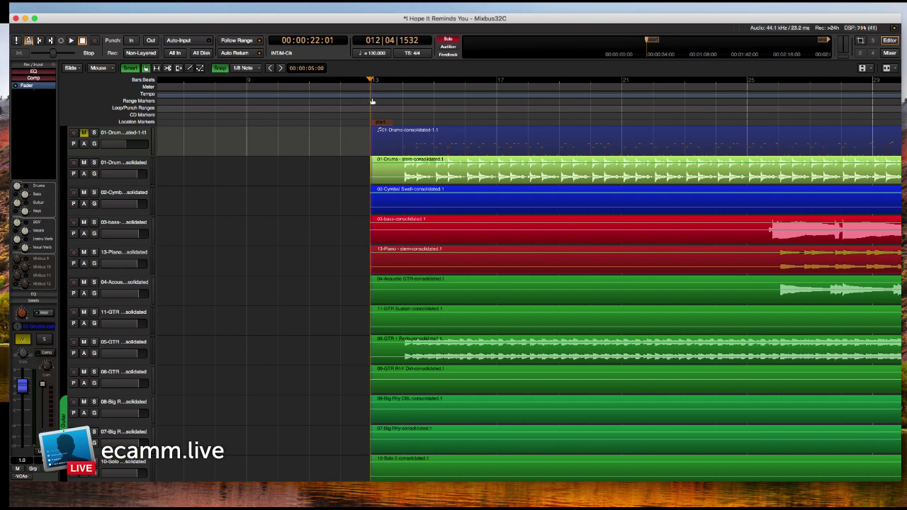
pyautogui.click(219, 68)
# Play the aligned stems from the song's start and briefly solo the 03-bass track to check it.
pyautogui.press('space')
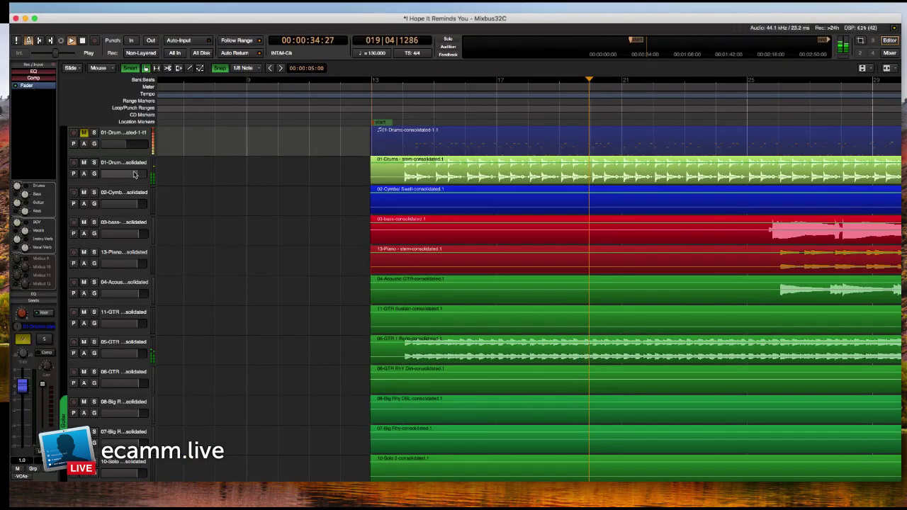
pyautogui.click(83, 132)
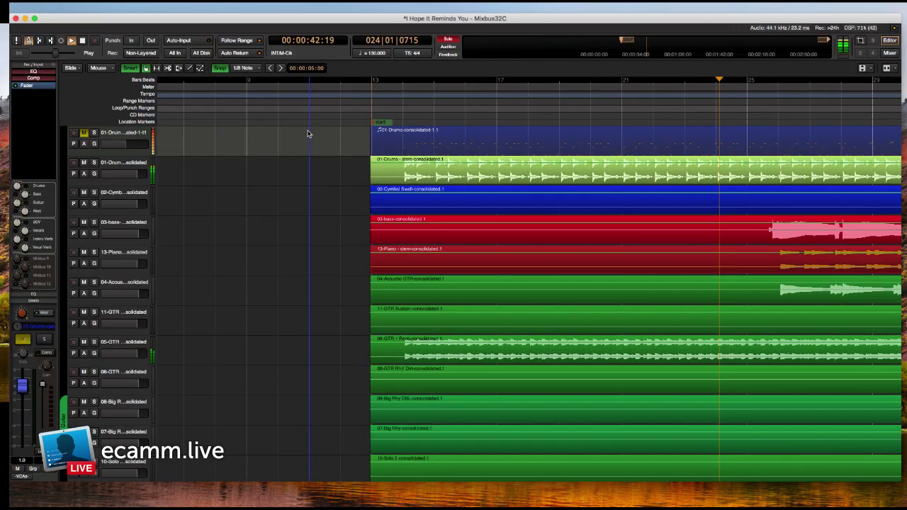
pyautogui.scroll(-3, 421, 111)
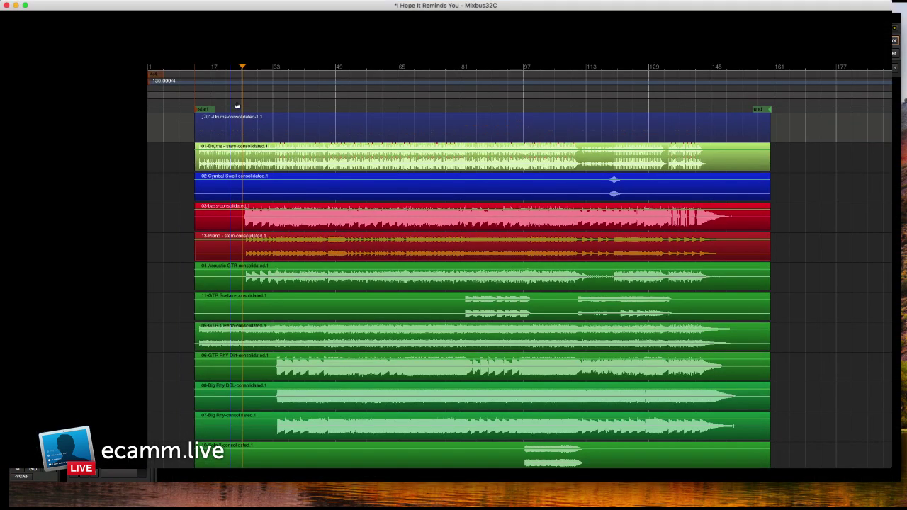
pyautogui.scroll(2, 234, 105)
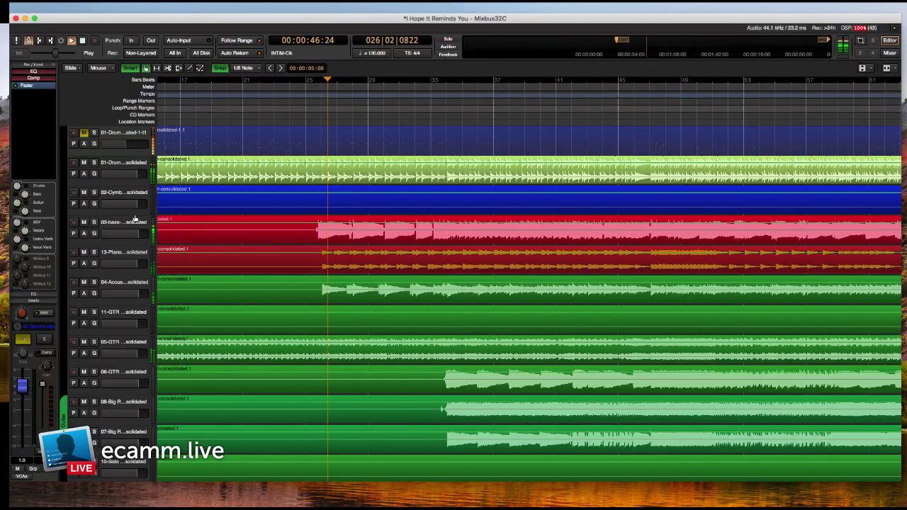
pyautogui.click(94, 222)
pyautogui.click(102, 228)
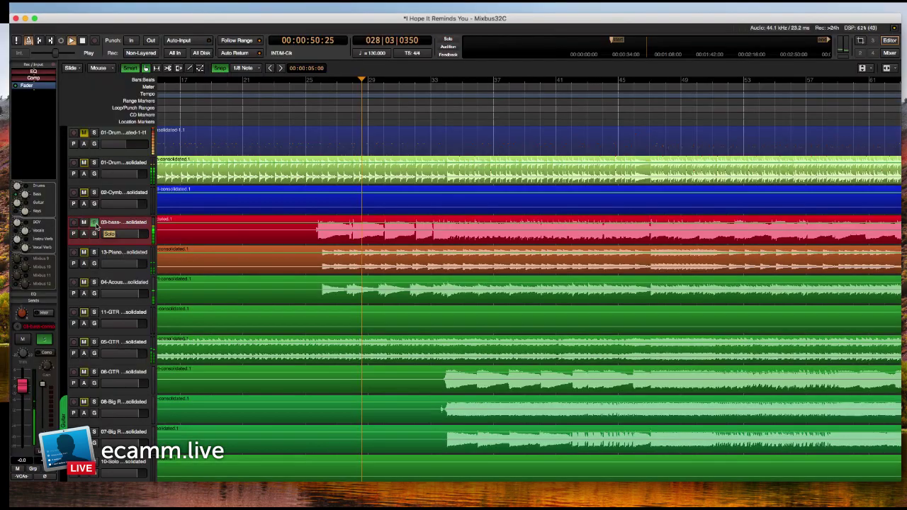
pyautogui.click(96, 227)
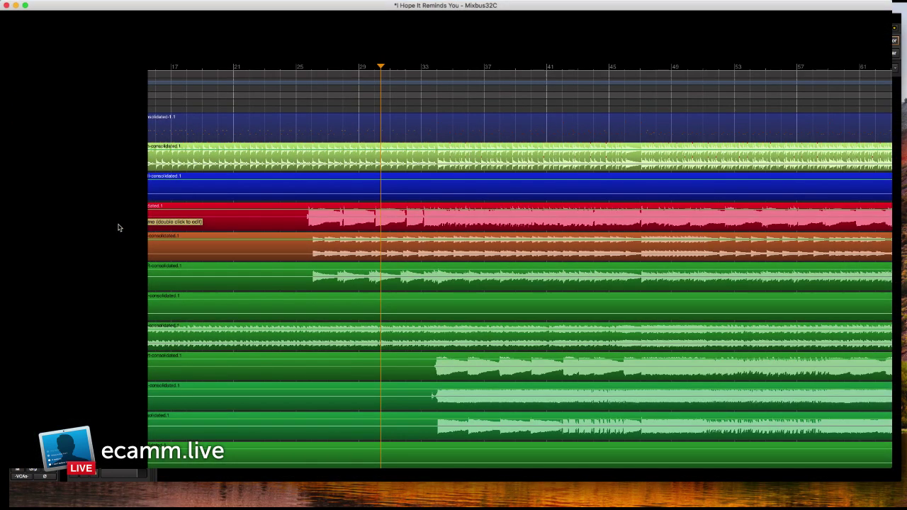
# Compare playback with the Drums bus solo off and on in the mixer, and stop the transport.
pyautogui.hotkey('alt', 'm')
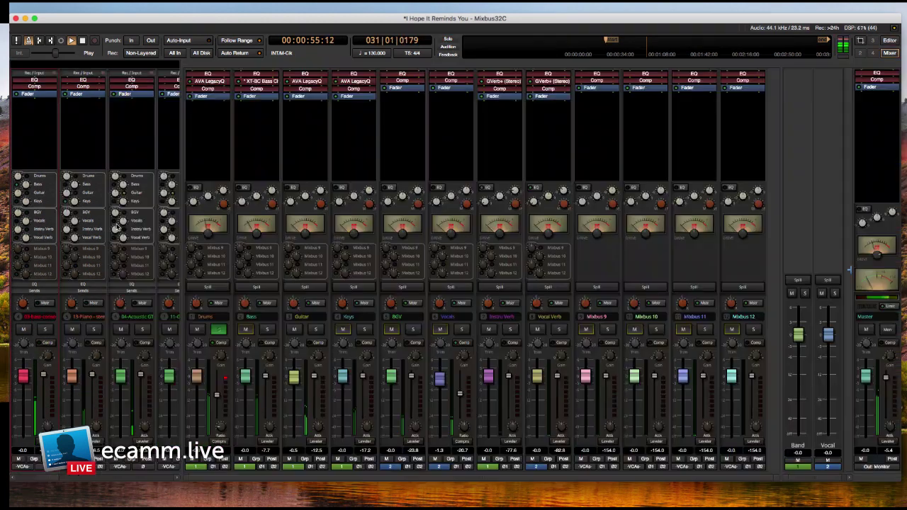
pyautogui.click(217, 331)
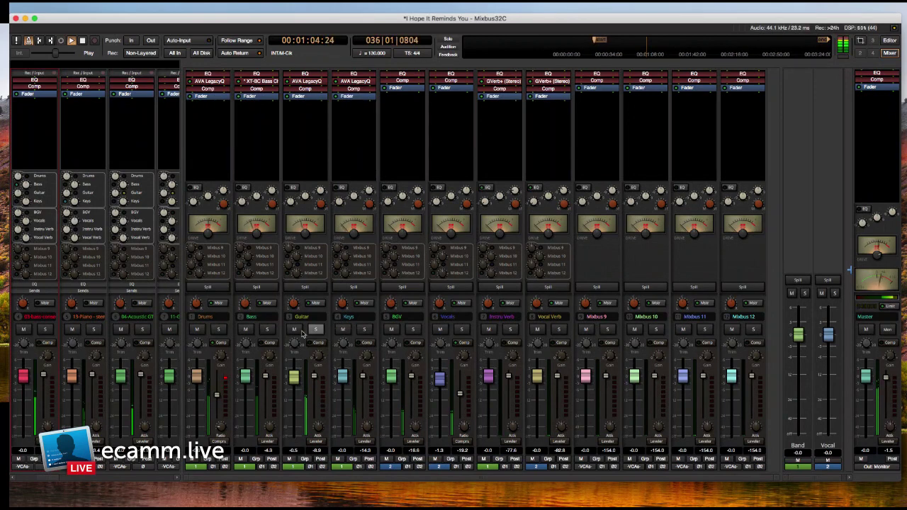
pyautogui.click(220, 331)
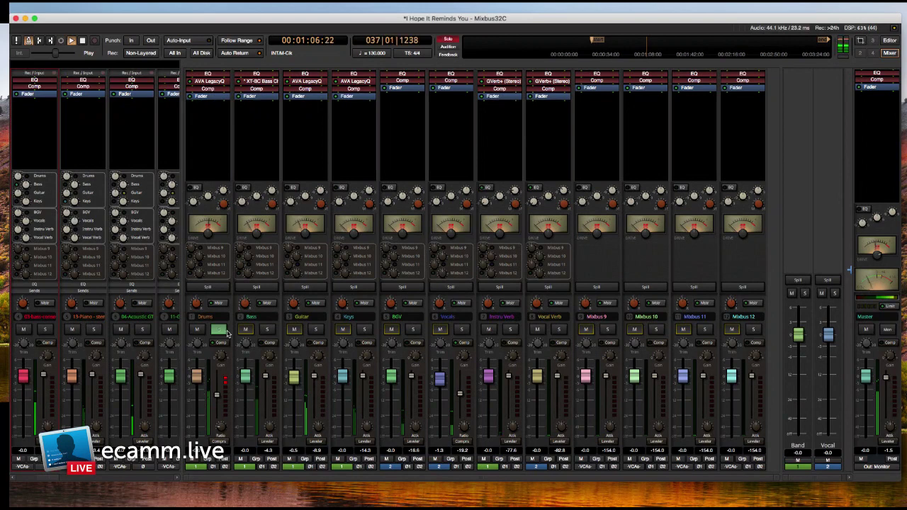
pyautogui.press('space')
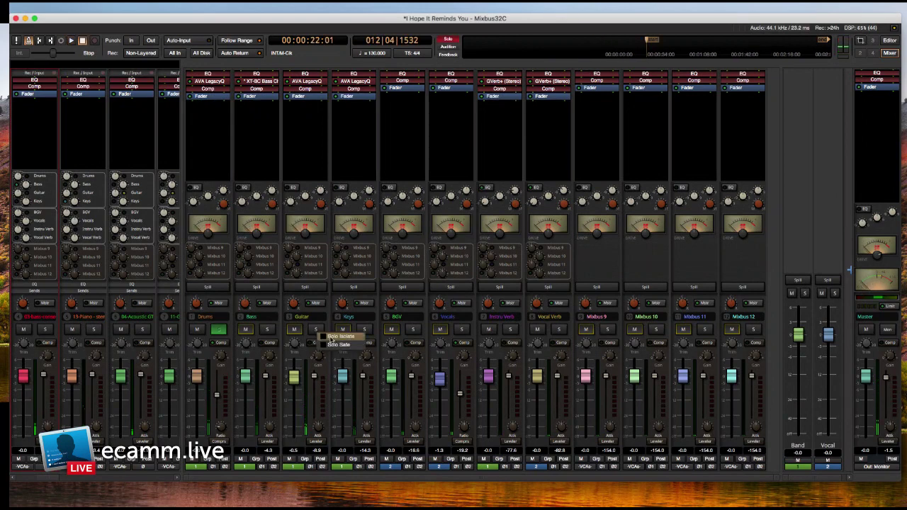
# Inspect the Solo Isolate and Solo Safe settings of the Bass, Keys, Vocals, BGV, Vocal Verb and Instru Verb buses.
pyautogui.click(272, 332)
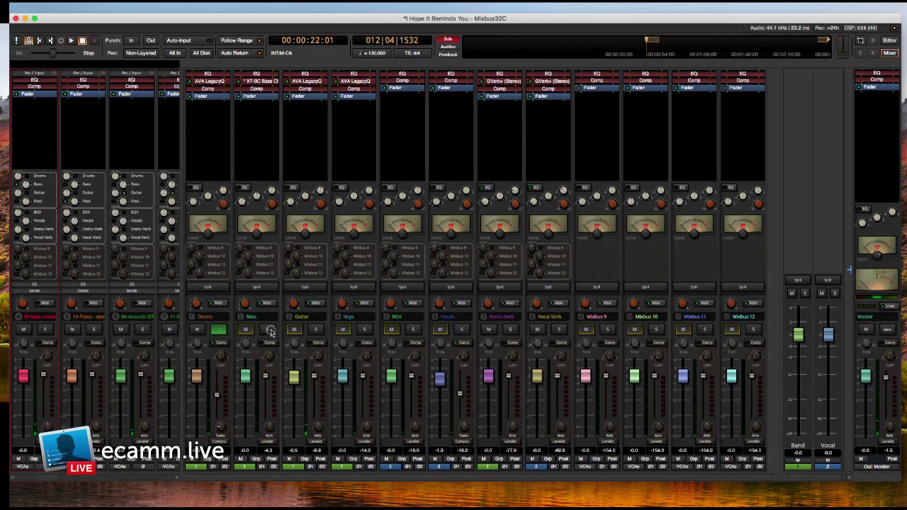
pyautogui.rightClick(272, 333)
pyautogui.click(366, 333)
pyautogui.rightClick(366, 333)
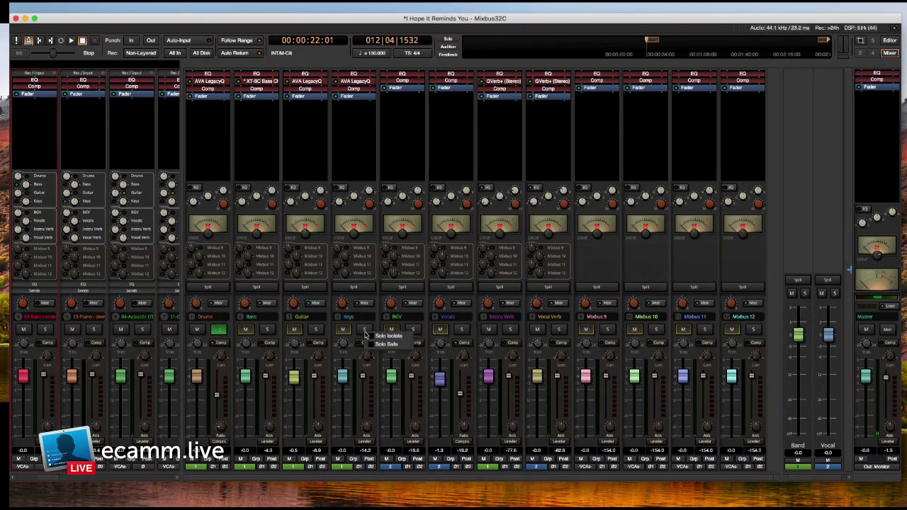
pyautogui.click(459, 333)
pyautogui.rightClick(458, 333)
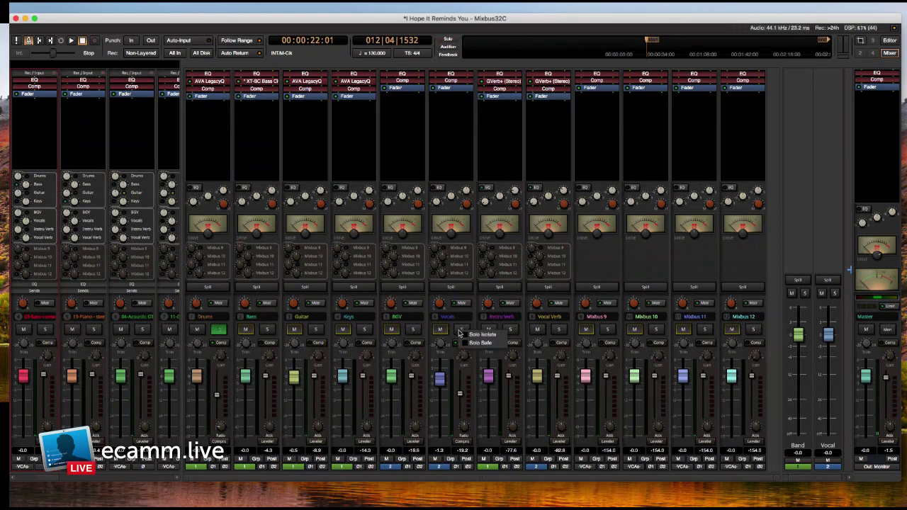
pyautogui.click(414, 333)
pyautogui.rightClick(414, 333)
pyautogui.click(414, 333)
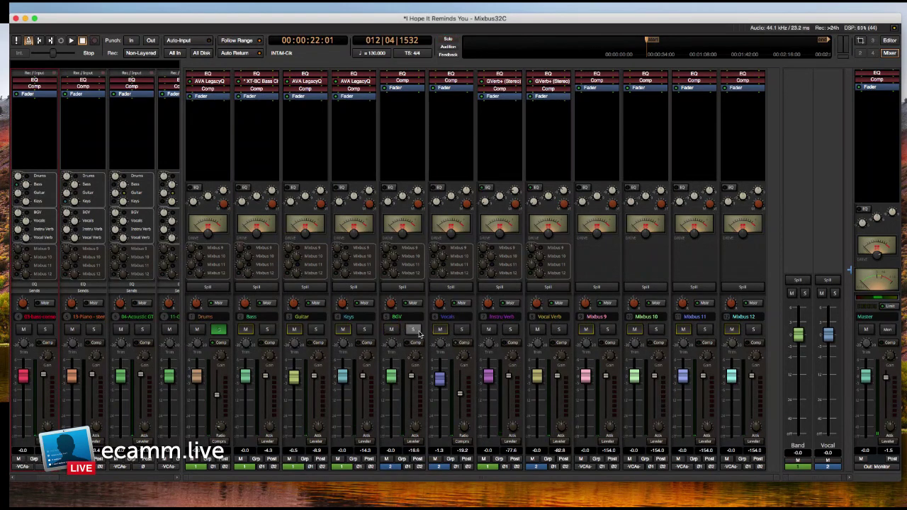
pyautogui.rightClick(557, 333)
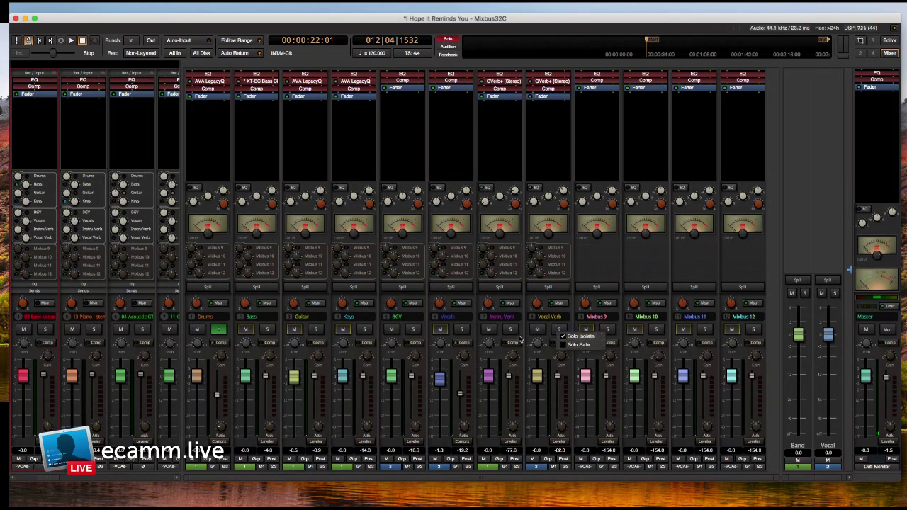
pyautogui.click(514, 337)
pyautogui.rightClick(512, 331)
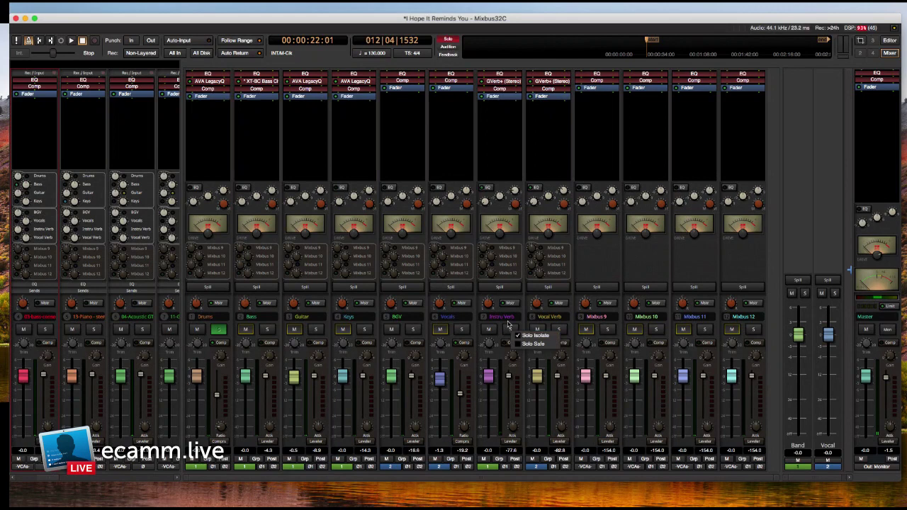
pyautogui.click(586, 275)
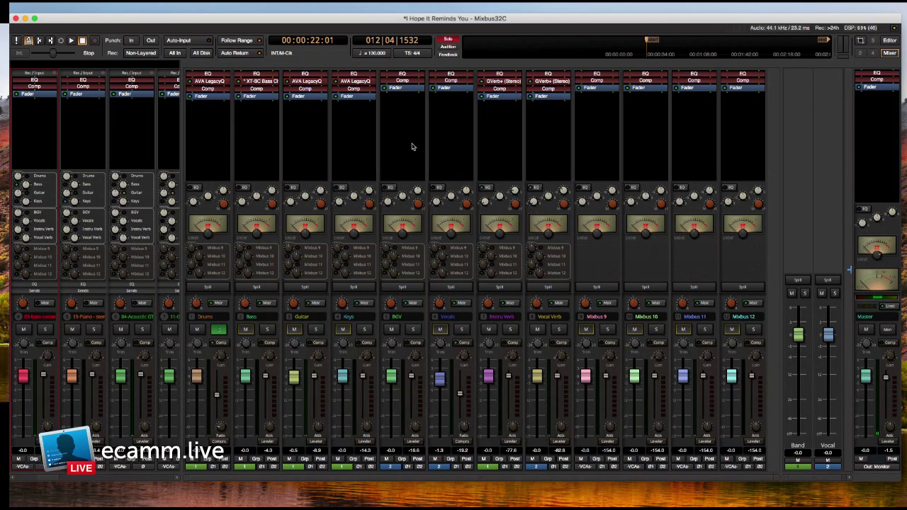
# Return to the editor with the whole session in view and show the EQ controls on the channel strip.
pyautogui.hotkey('alt', 'm')
pyautogui.press('_')
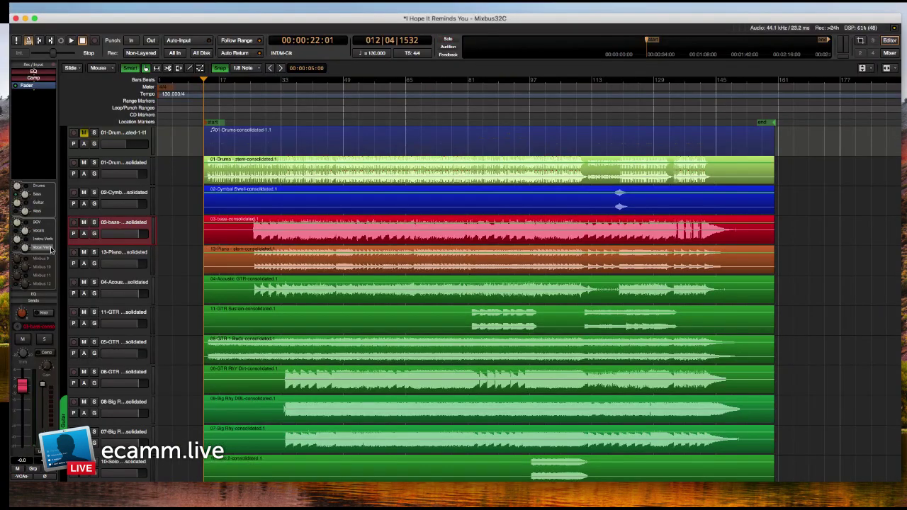
pyautogui.click(32, 296)
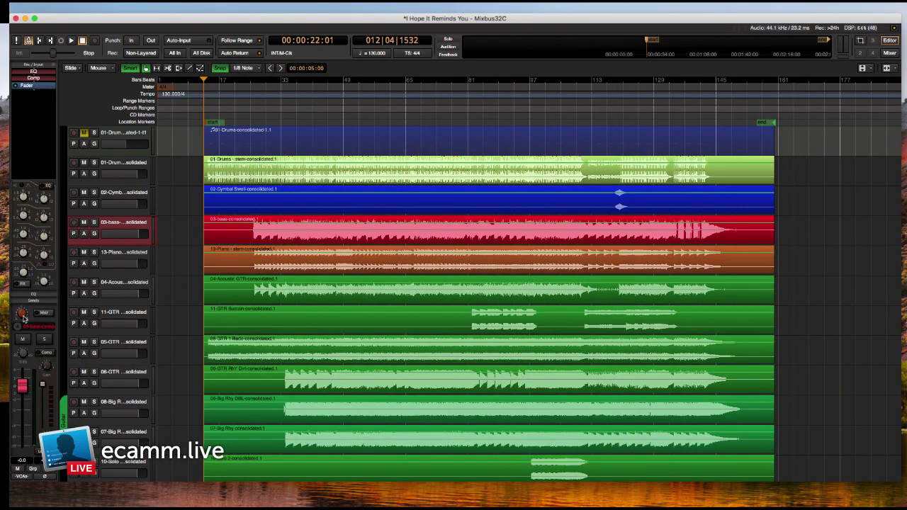
# Lower the 03-bass region's gain to -6.0 dB.
pyautogui.click(296, 241)
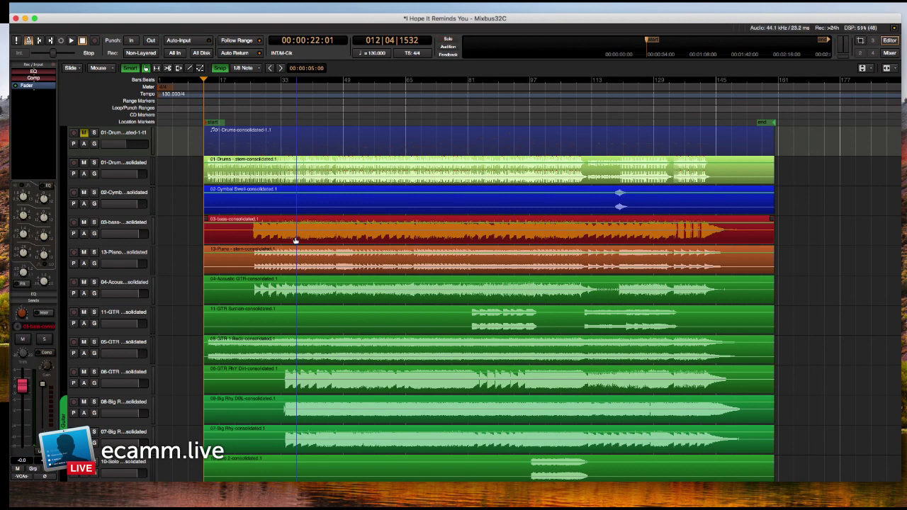
pyautogui.press('5')
pyautogui.press('5')
pyautogui.press('5')
pyautogui.press('5')
pyautogui.press('5')
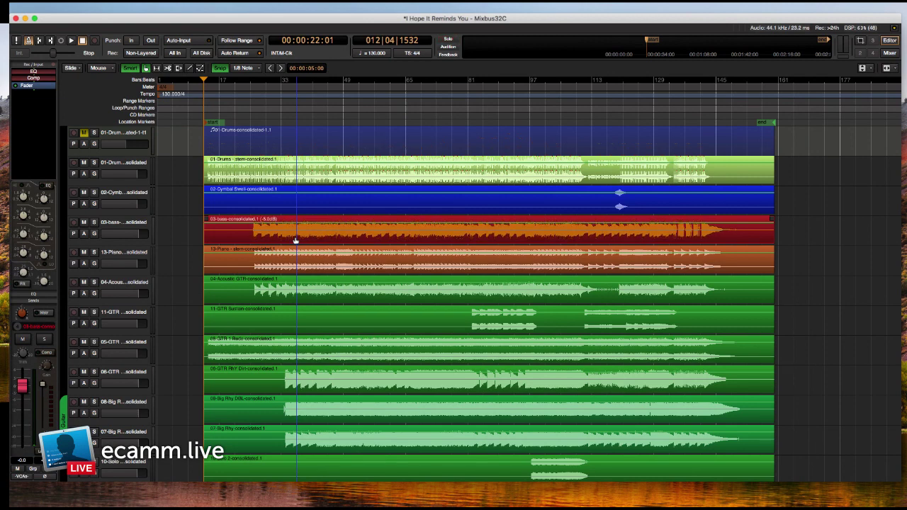
pyautogui.press('5')
# Solo the 01-Drums stem track, start playback, and clear the Drums bus solo in the mixer before returning to the editor.
pyautogui.click(93, 163)
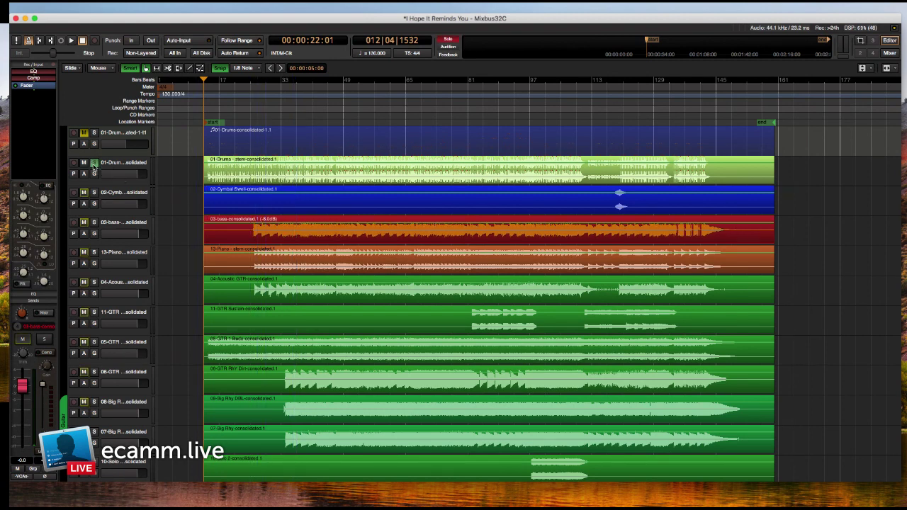
pyautogui.click(249, 141)
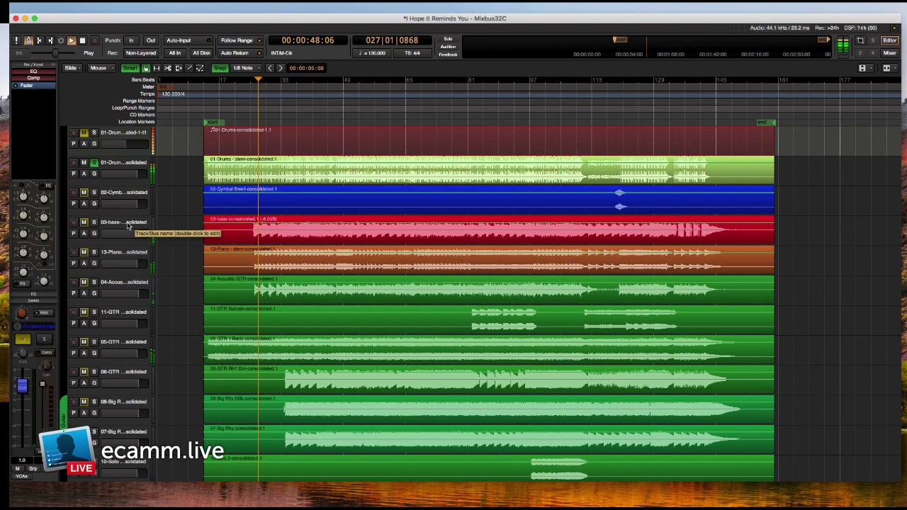
pyautogui.hotkey('alt', 'm')
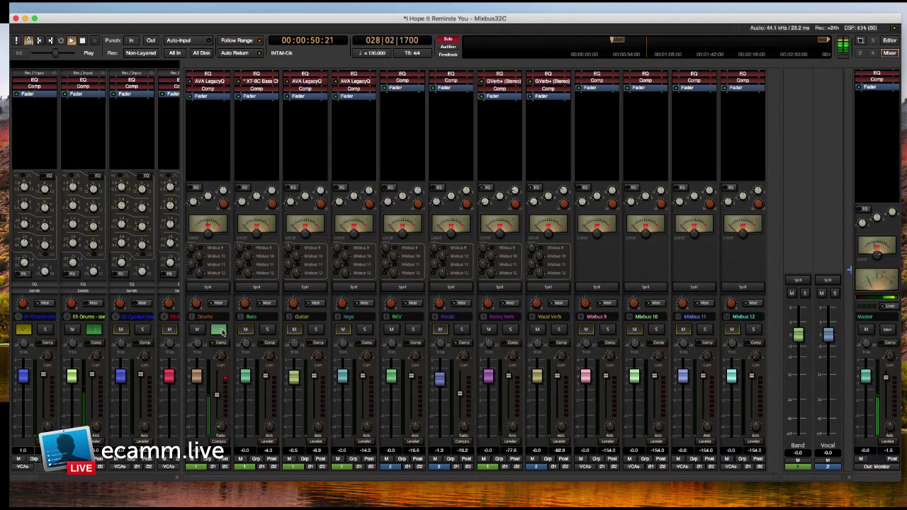
pyautogui.hotkey('alt', 'm')
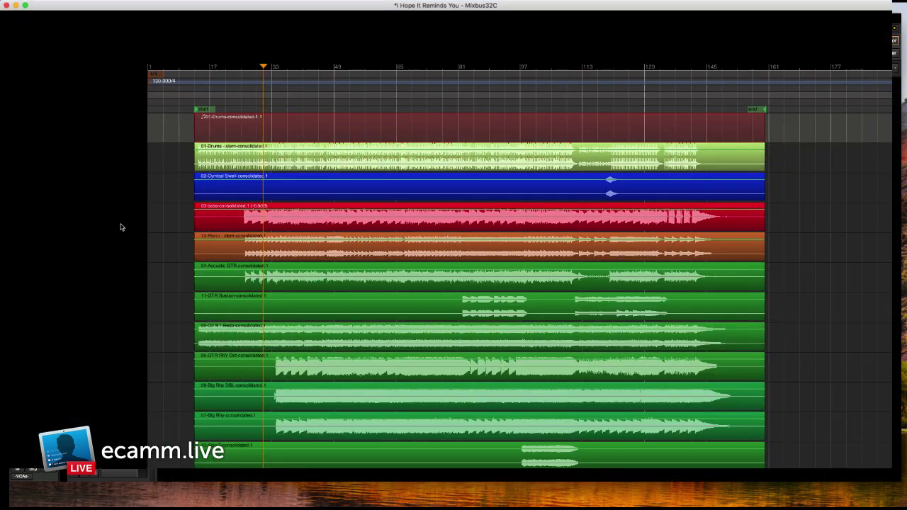
# Solo the 03-bass and 13-Piano tracks alongside the drums, lowering the piano fader slightly and the 01-Drums stem fader to -1.3 dB.
pyautogui.click(121, 225)
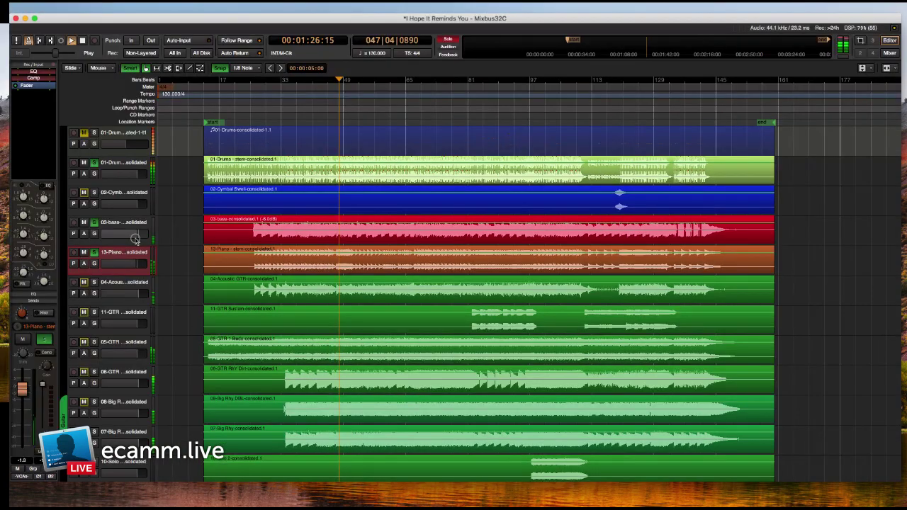
pyautogui.click(112, 174)
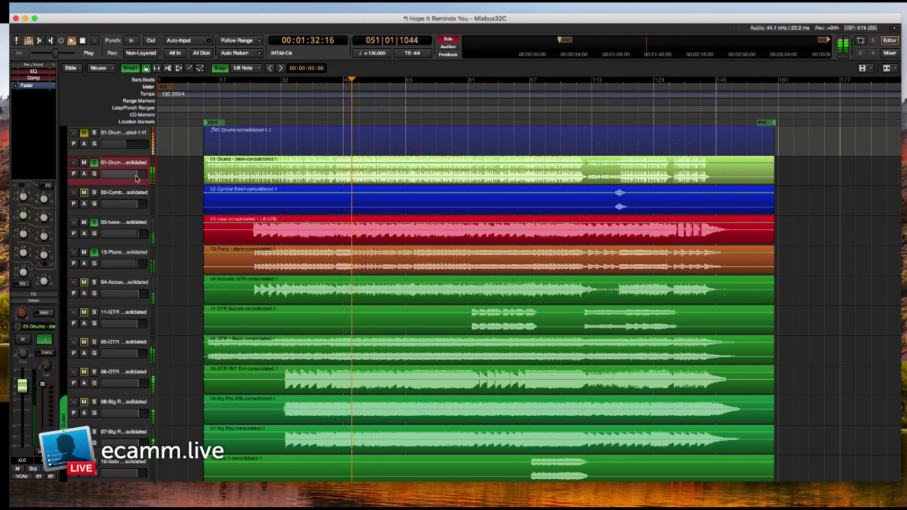
pyautogui.press('super+ctrl+f')
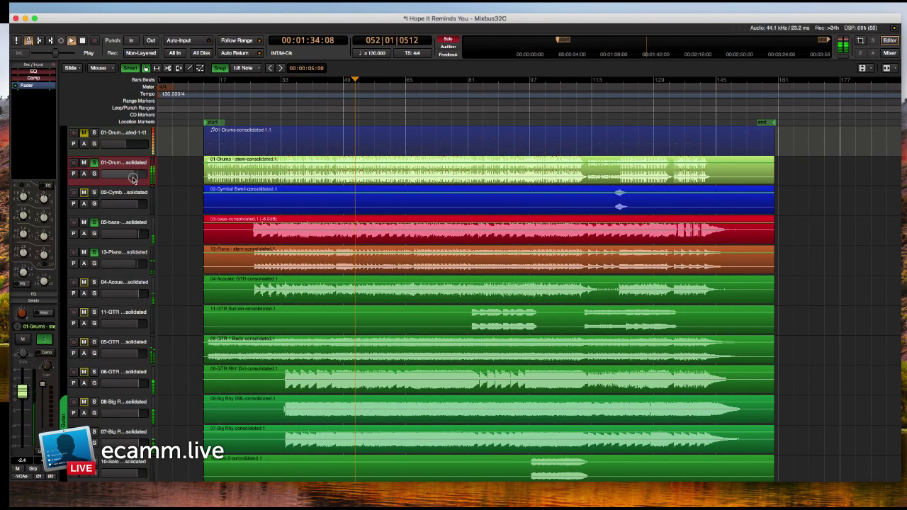
pyautogui.click(135, 178)
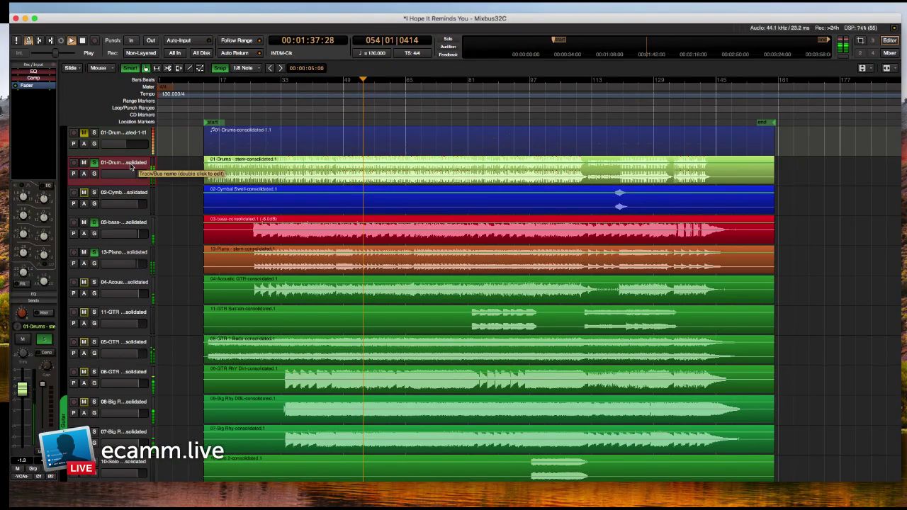
# Briefly toggle the Instru Verb bus solo in the mixer, and cycle the channel strips to the mixbus sends and back to hidden.
pyautogui.hotkey('alt', 'm')
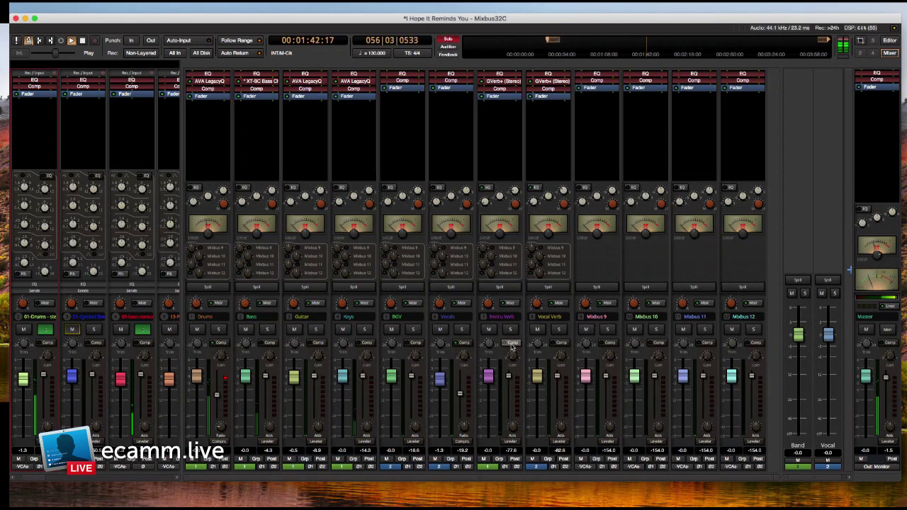
pyautogui.click(510, 331)
pyautogui.click(511, 331)
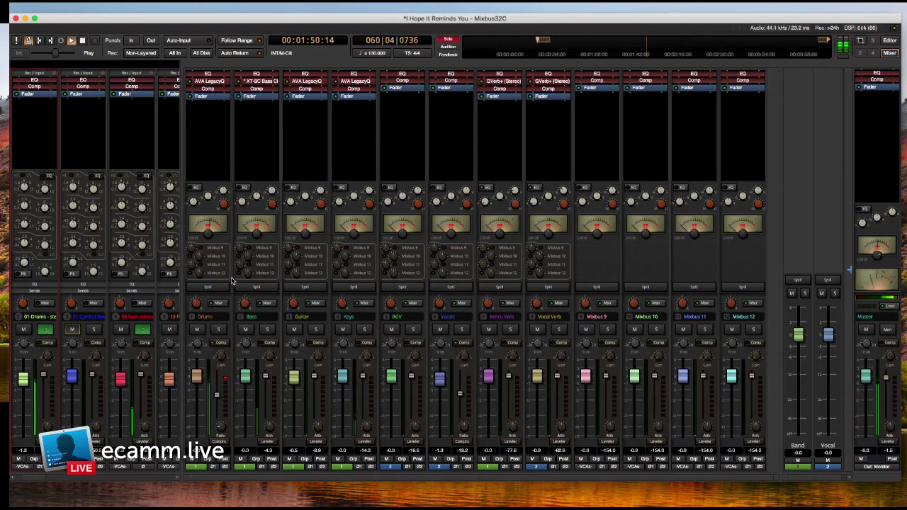
pyautogui.click(42, 292)
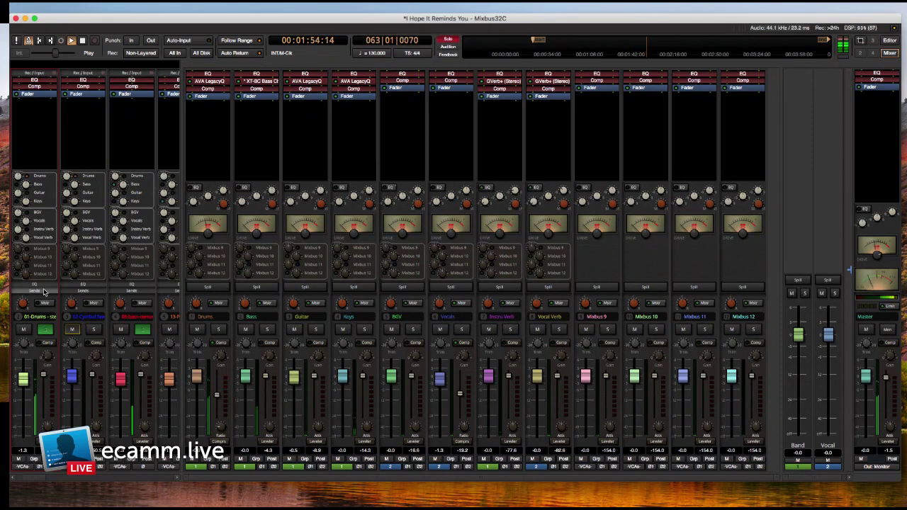
pyautogui.click(43, 292)
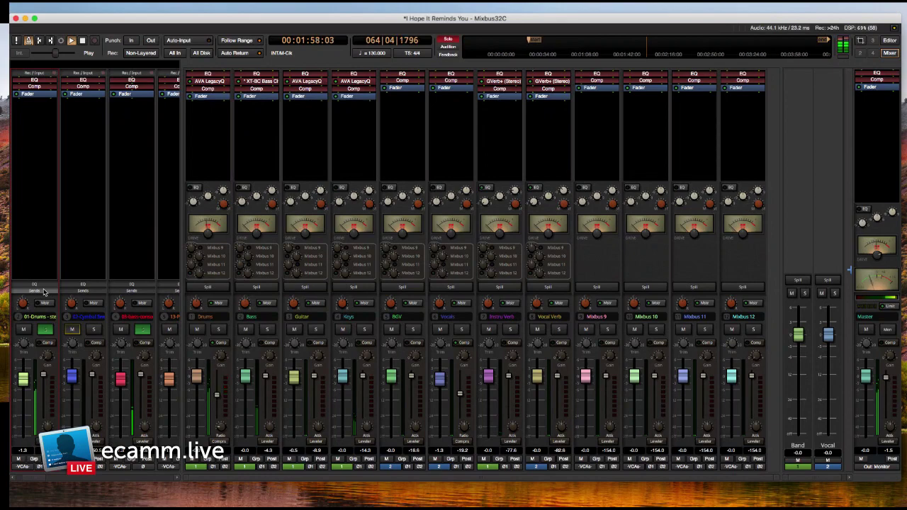
# Return to the editor view and solo the 04-Acoustic GTR track alongside the drums, bass and piano.
pyautogui.hotkey('alt', 'm')
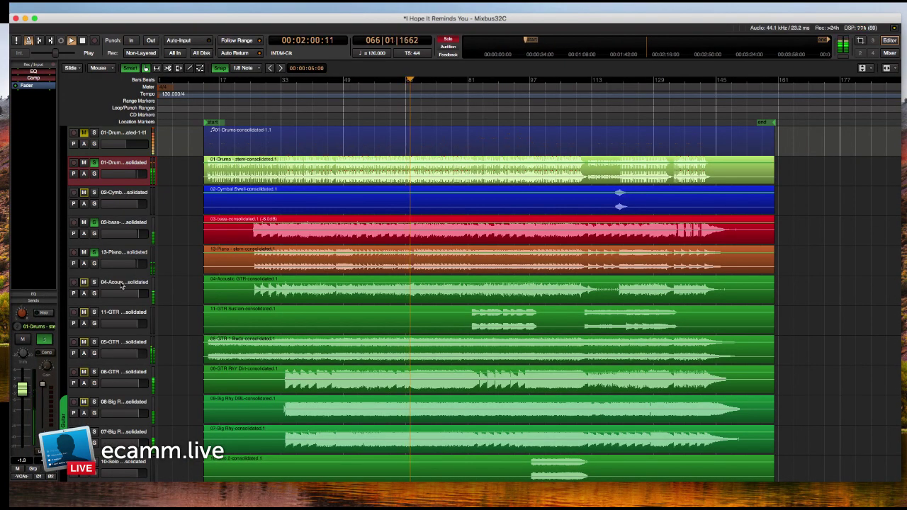
pyautogui.press('ctrl+super+f')
pyautogui.press('ctrl+super+f')
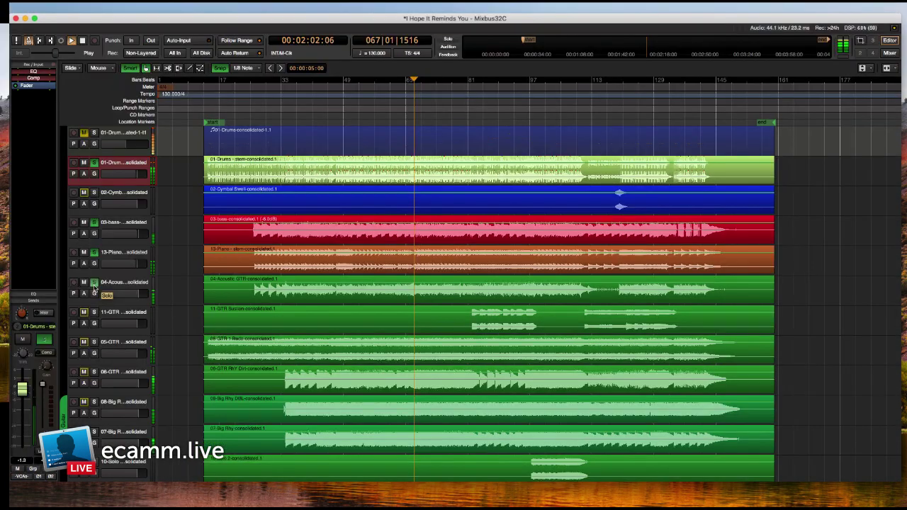
pyautogui.click(95, 283)
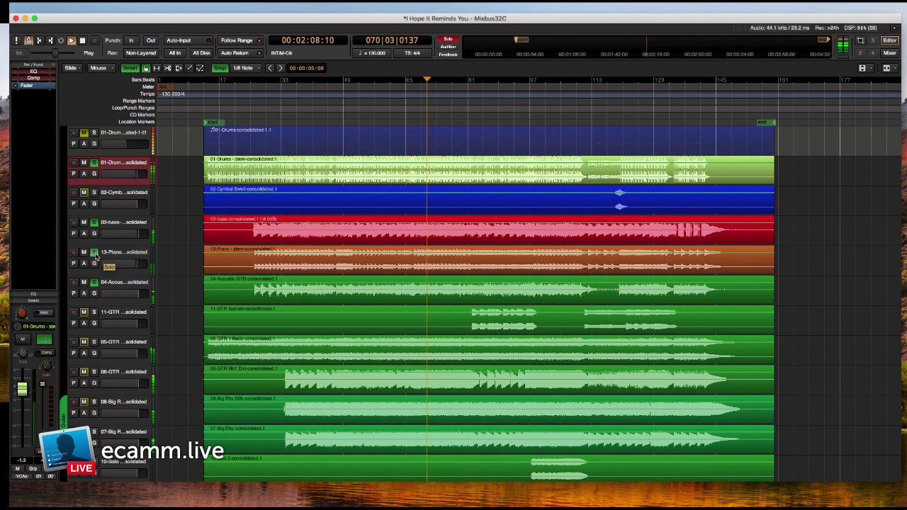
# Clear the solos on the drums stem, bass and piano tracks, leaving 04-Acoustic GTR soloed and selected.
pyautogui.press('ctrl+super+f')
pyautogui.press('ctrl+super+f')
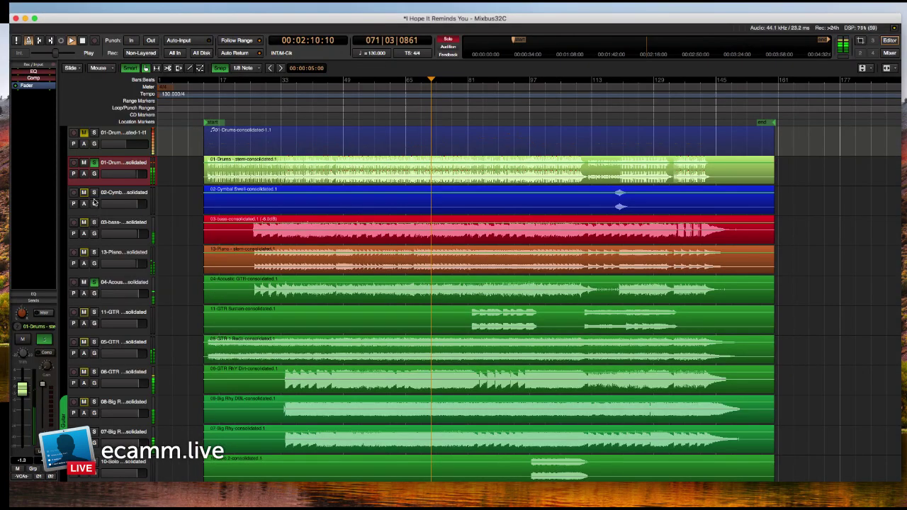
pyautogui.click(106, 286)
pyautogui.press('ctrl+super+f')
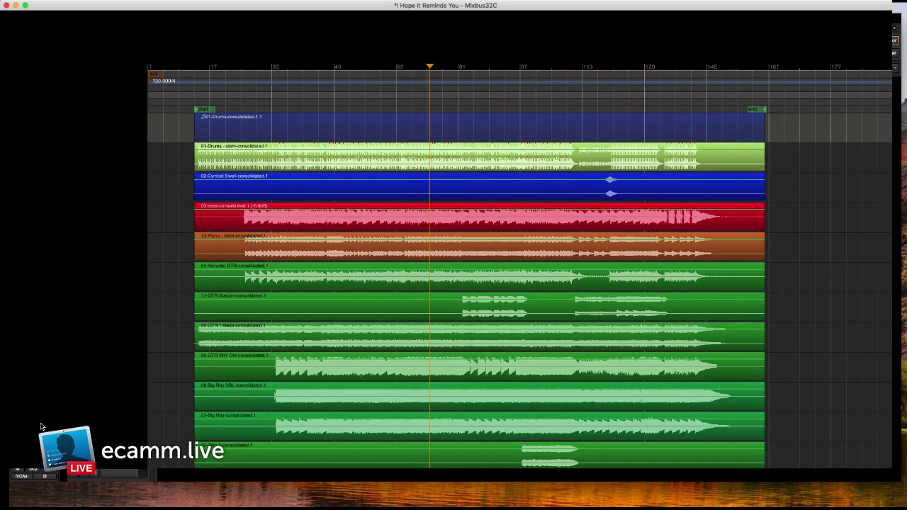
pyautogui.press('ctrl+super+f')
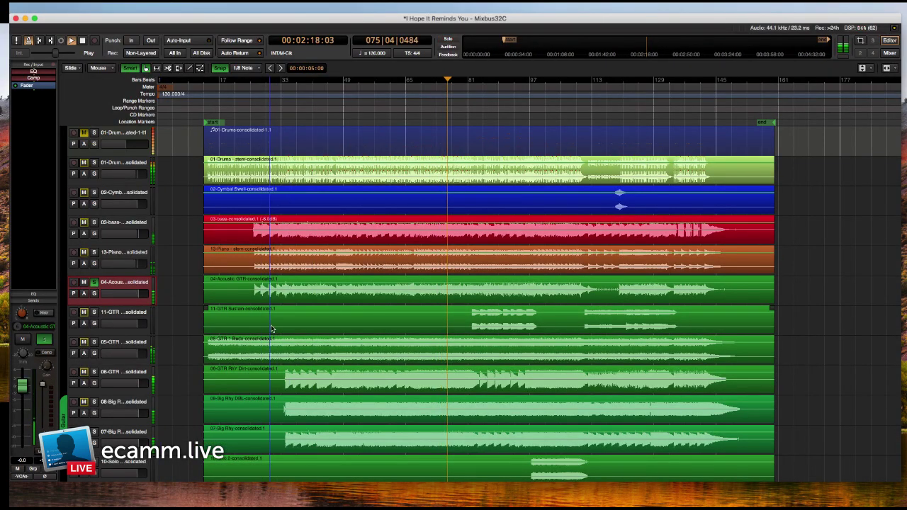
# Raise the 04-Acoustic GTR region's gain to 6.0 dB.
pyautogui.click(336, 292)
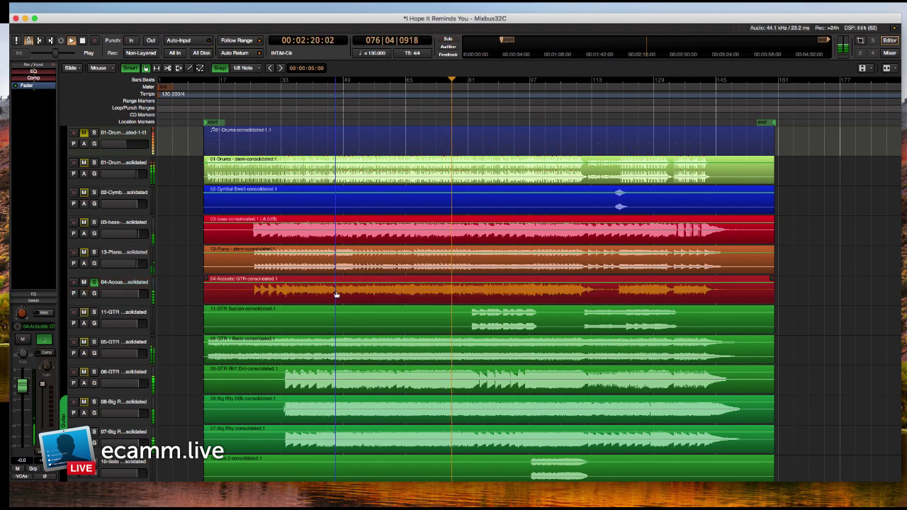
pyautogui.hotkey('shift', '6')
pyautogui.hotkey('shift', '6')
pyautogui.hotkey('shift', '6')
pyautogui.hotkey('shift', '6')
pyautogui.hotkey('shift', '6')
pyautogui.hotkey('shift', '6')
pyautogui.hotkey('shift', '6')
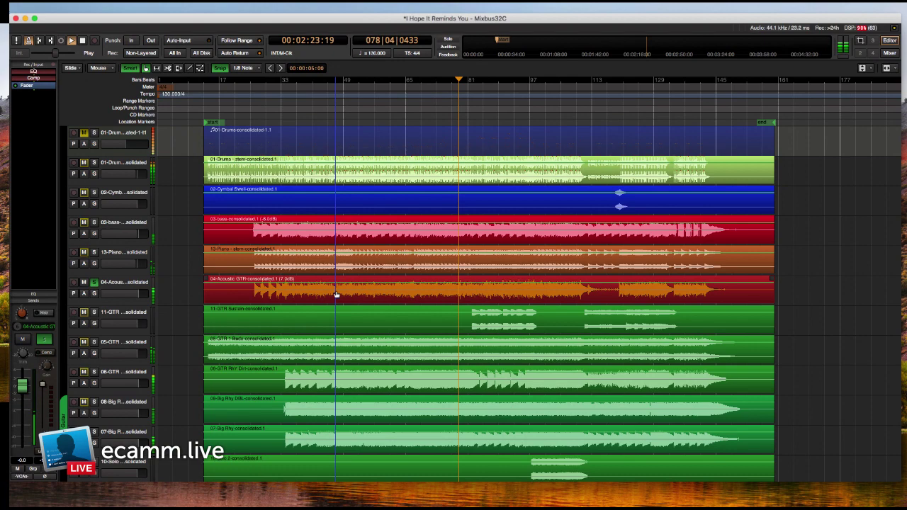
pyautogui.hotkey('shift', '7')
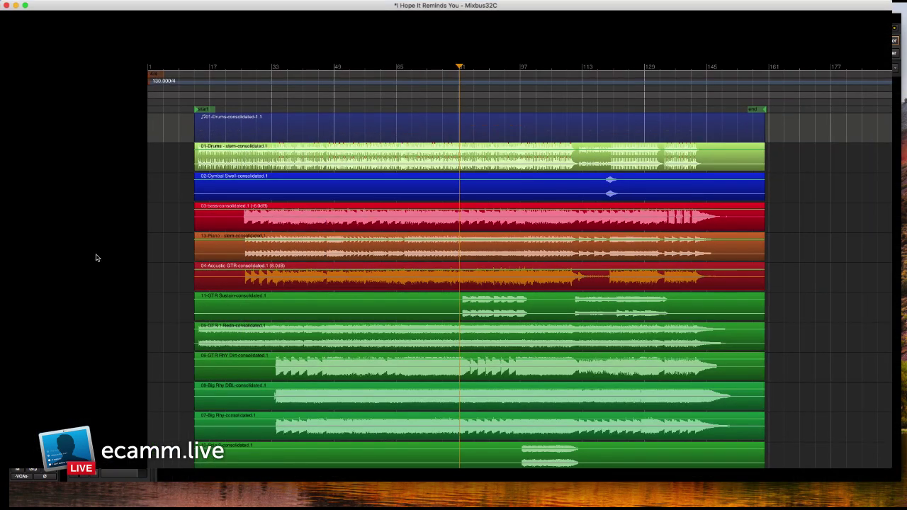
# Solo the piano, bass and drums stem tracks again, and lower the 01-Drums stem fader to -6.2 dB.
pyautogui.click(93, 252)
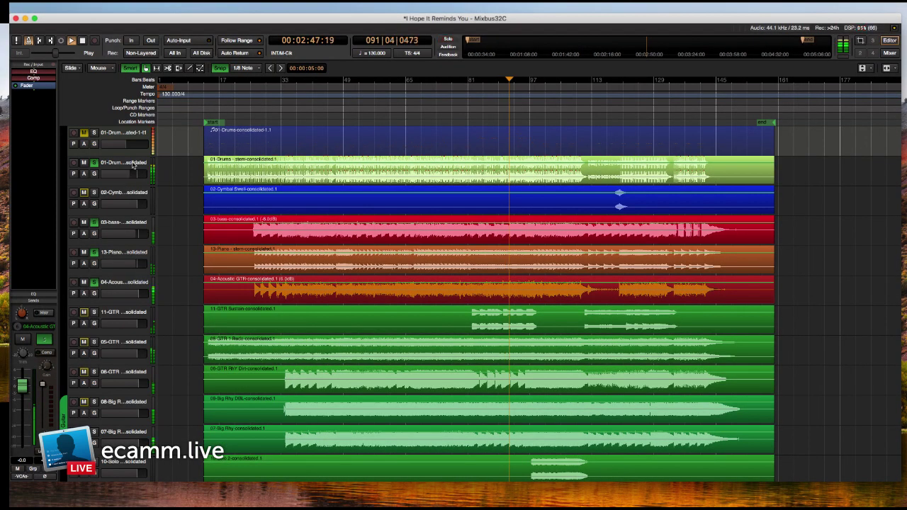
pyautogui.click(133, 165)
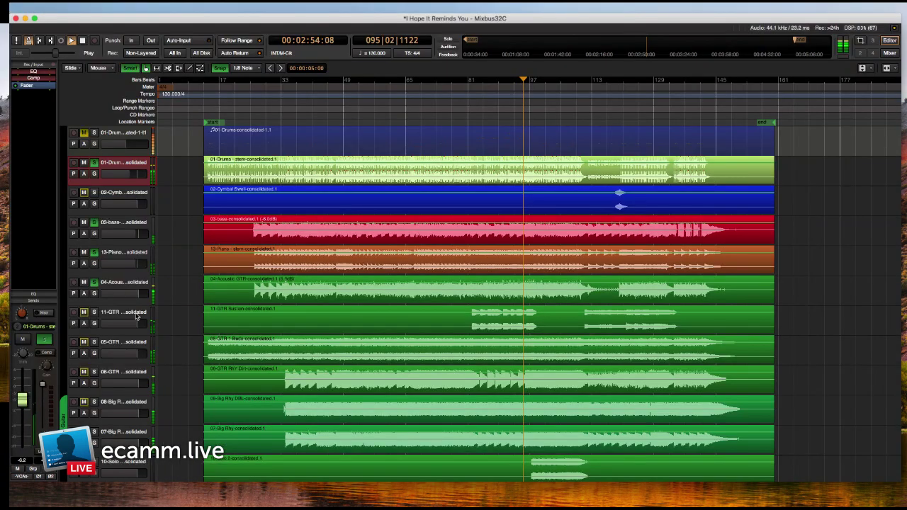
# Solo the 13-Vocal track and restart playback from bar 53.
pyautogui.scroll(-5, 148, 335)
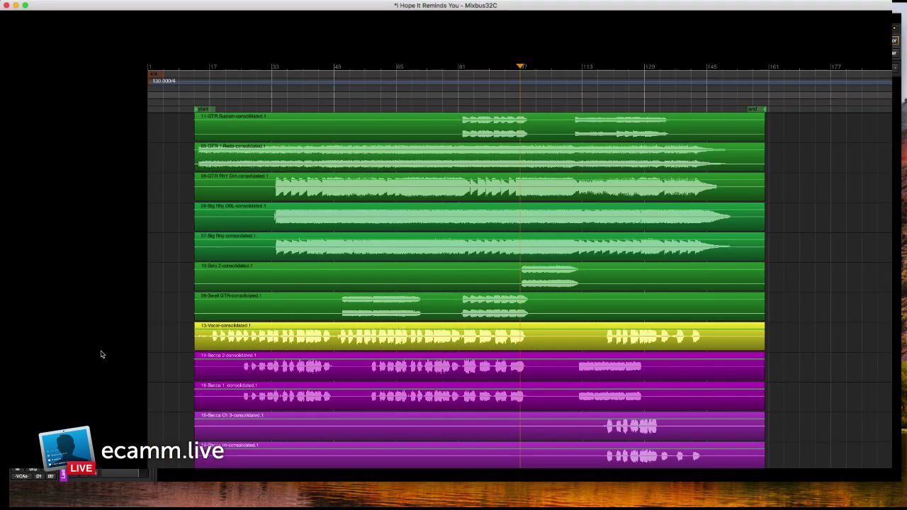
pyautogui.click(94, 341)
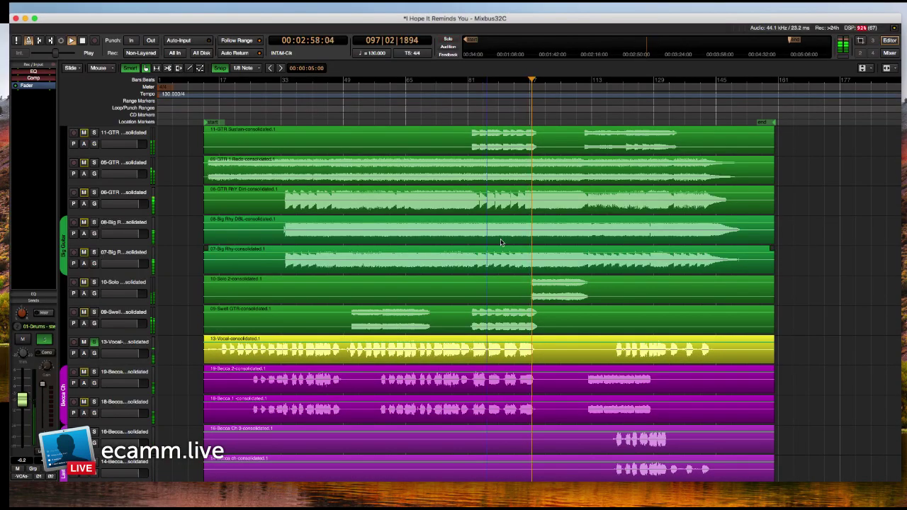
pyautogui.press('space')
pyautogui.click(359, 111)
pyautogui.press('space')
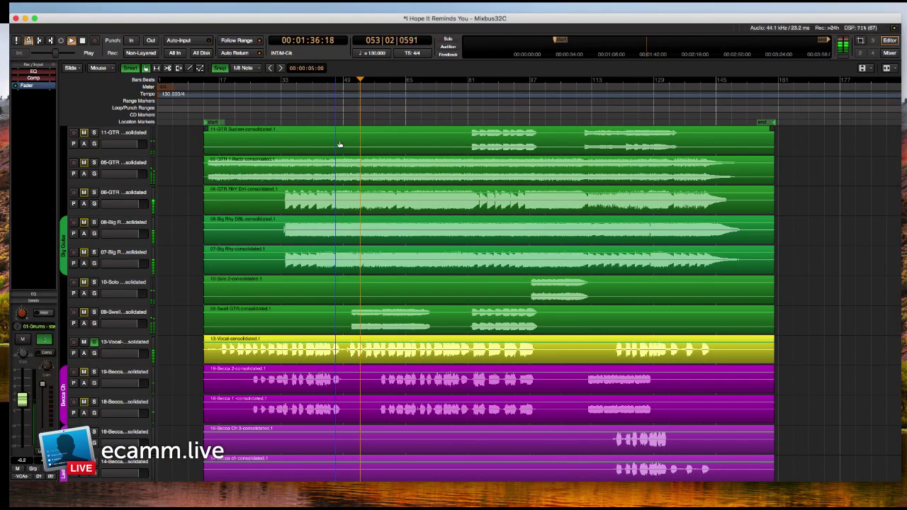
# Select the 13-Vocal region and raise its gain to 4.0 dB.
pyautogui.click(129, 347)
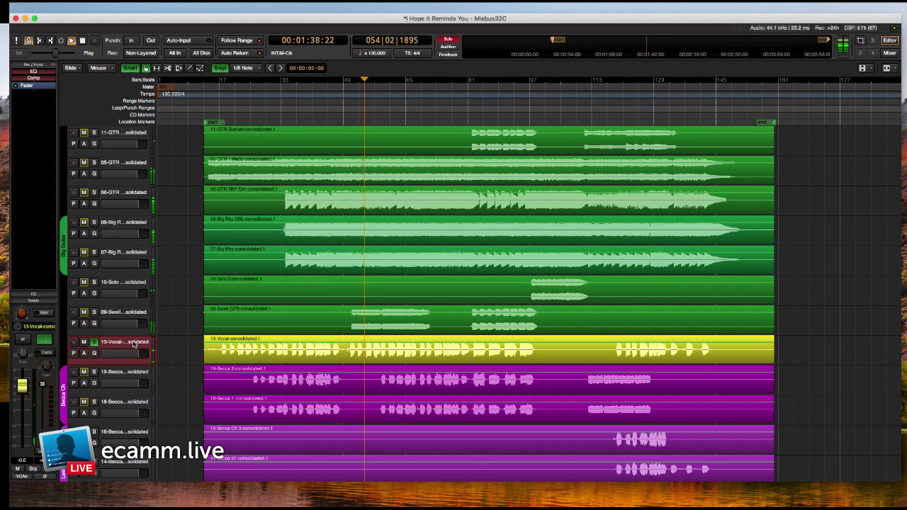
pyautogui.click(257, 363)
pyautogui.hotkey('alt', '6')
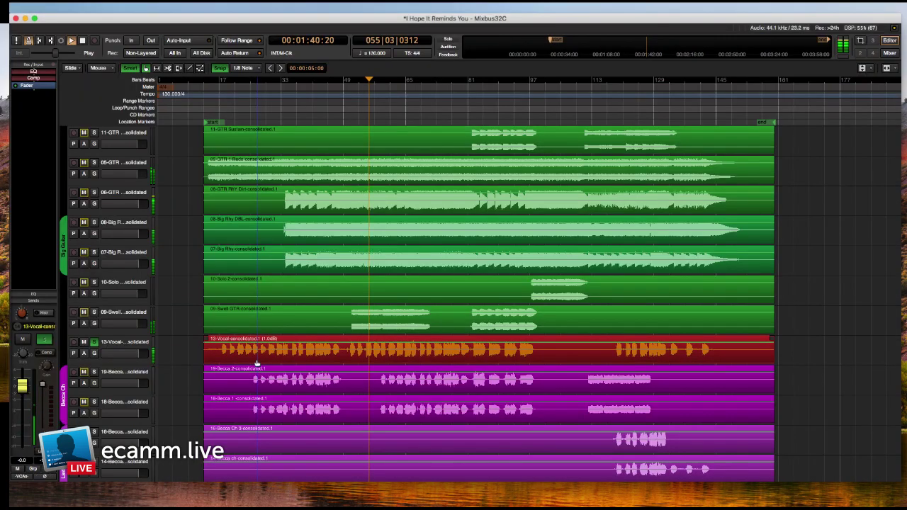
pyautogui.hotkey('alt', '6')
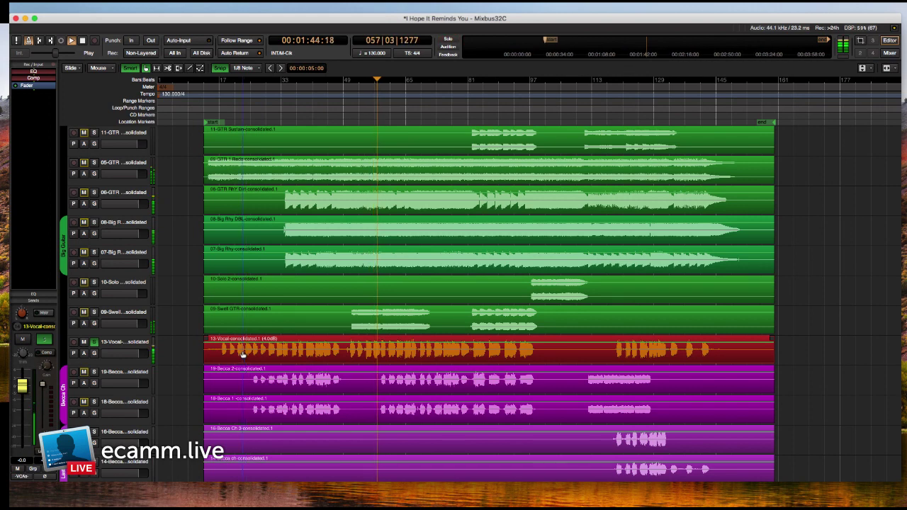
# Solo the grouped backing vocal tracks 19 and 18 below the lead vocal and lower their faders.
pyautogui.press('ctrl+super+f')
pyautogui.press('ctrl+super+f')
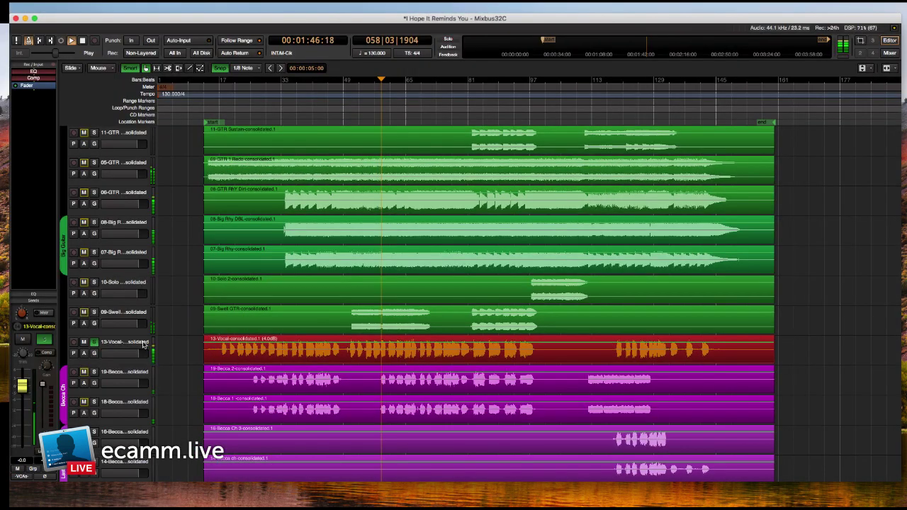
pyautogui.press('ctrl+super+f')
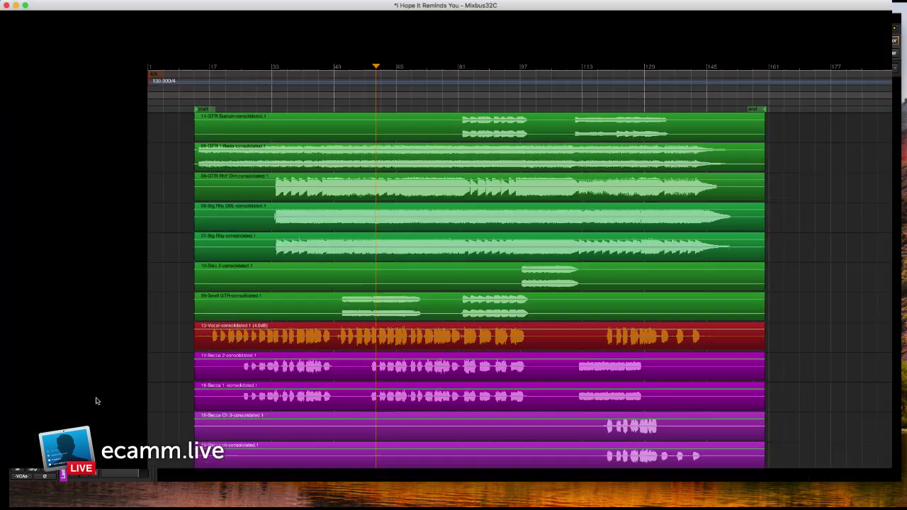
pyautogui.press('ctrl+super+f')
pyautogui.press('ctrl+super+f')
pyautogui.press('ctrl+super+f')
pyautogui.press('ctrl+super+f')
pyautogui.press('ctrl+super+f')
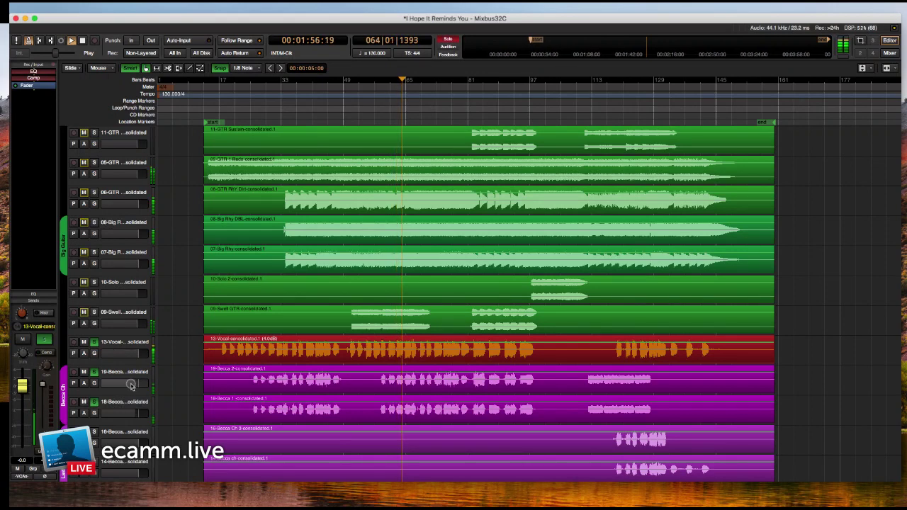
# Solo the guitar tracks 11, 05, 06, 08, 07 and 10 during playback and lower their faders.
pyautogui.scroll(5, 149, 345)
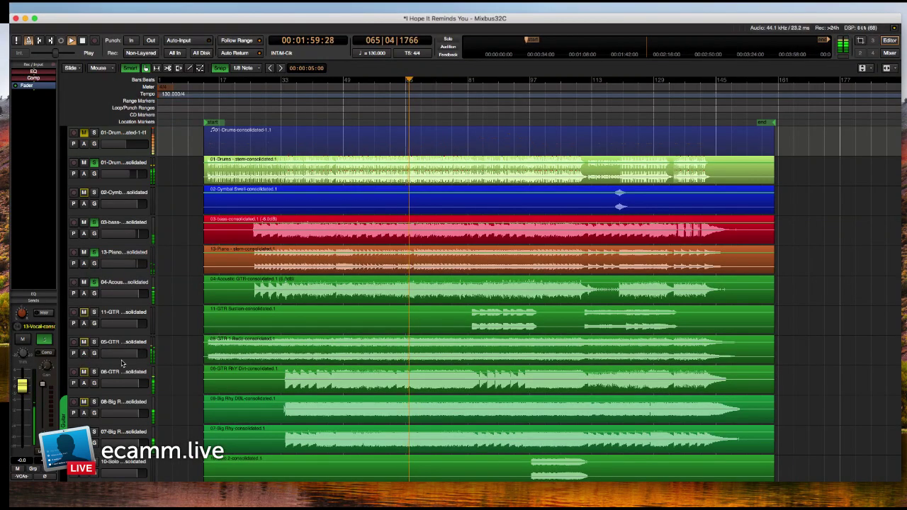
pyautogui.click(93, 343)
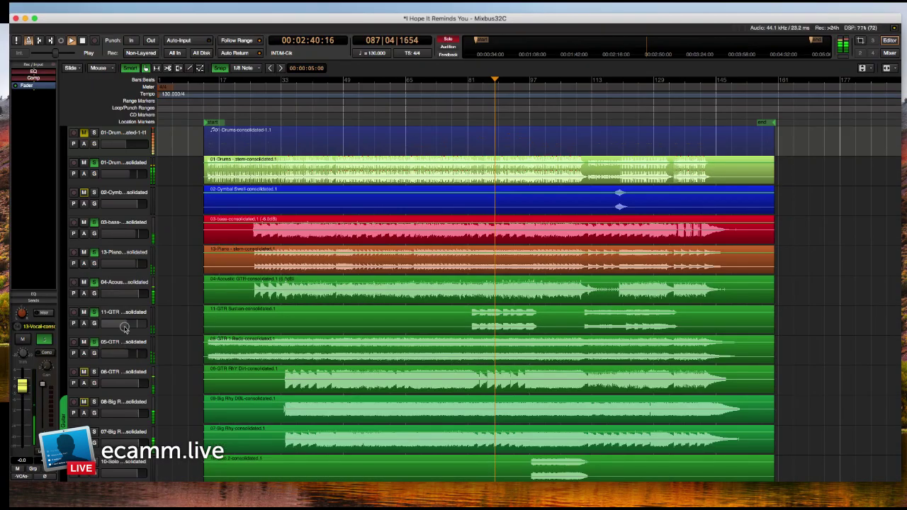
pyautogui.scroll(-4, 128, 328)
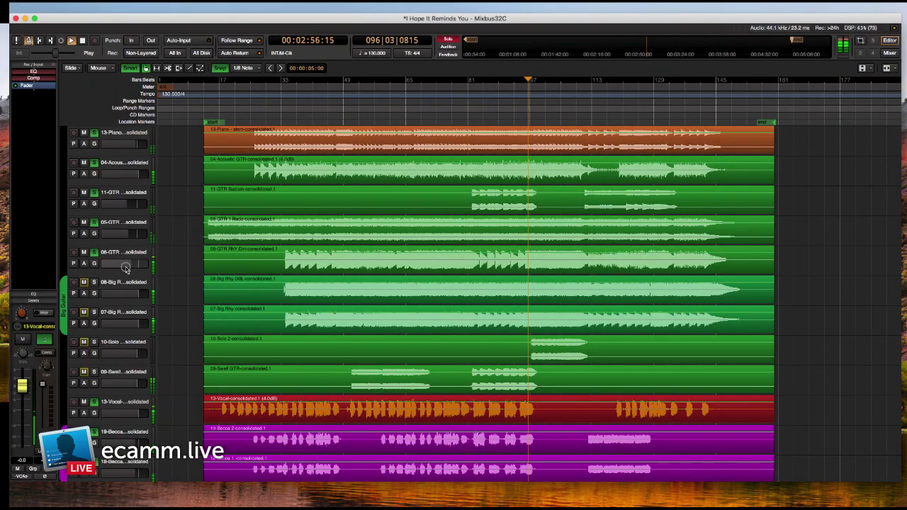
pyautogui.click(93, 283)
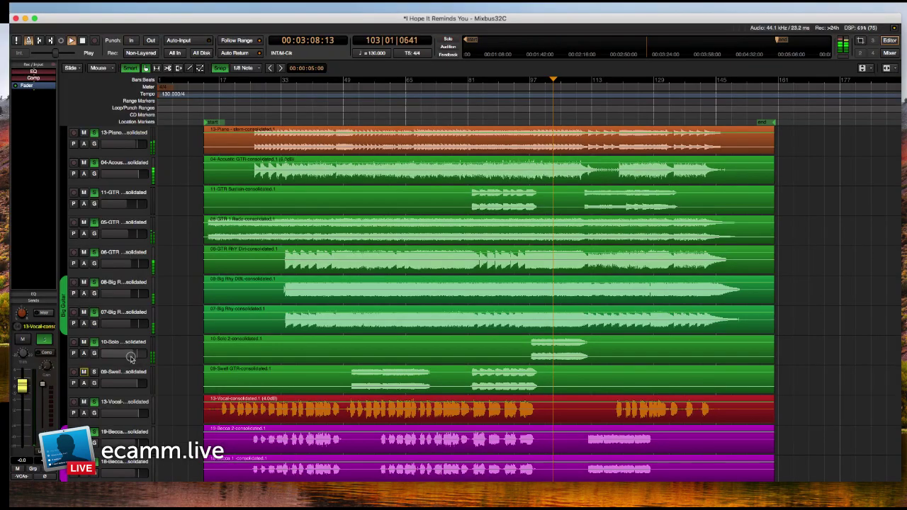
# Restart playback from about bar 81 and solo the 09-Swell GTR track.
pyautogui.press('space')
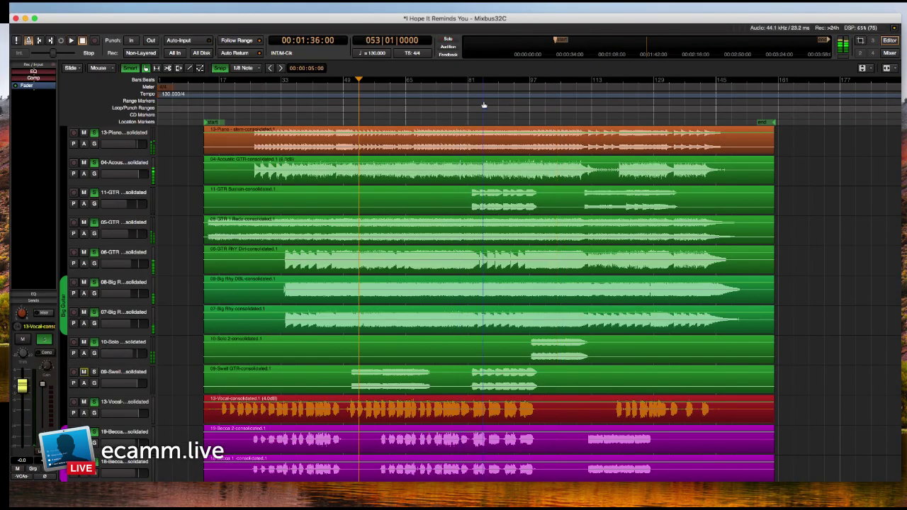
pyautogui.click(475, 112)
pyautogui.press('space')
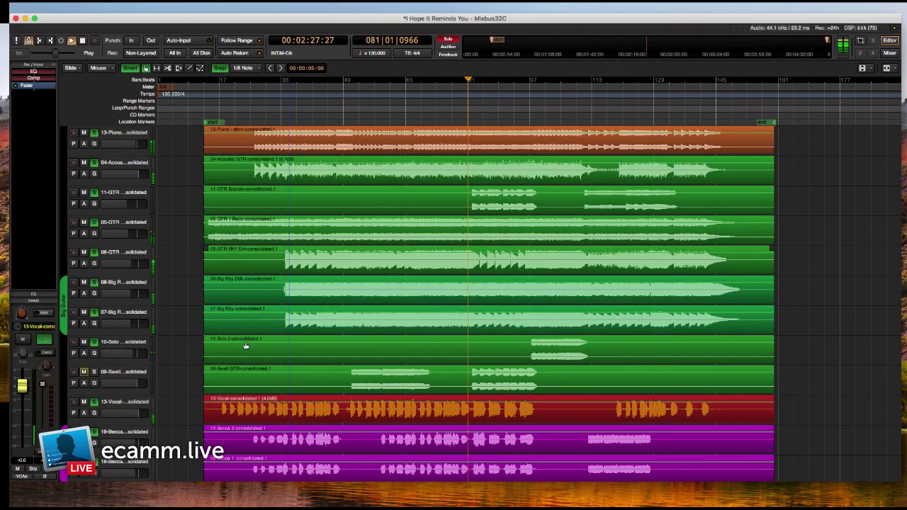
pyautogui.click(93, 372)
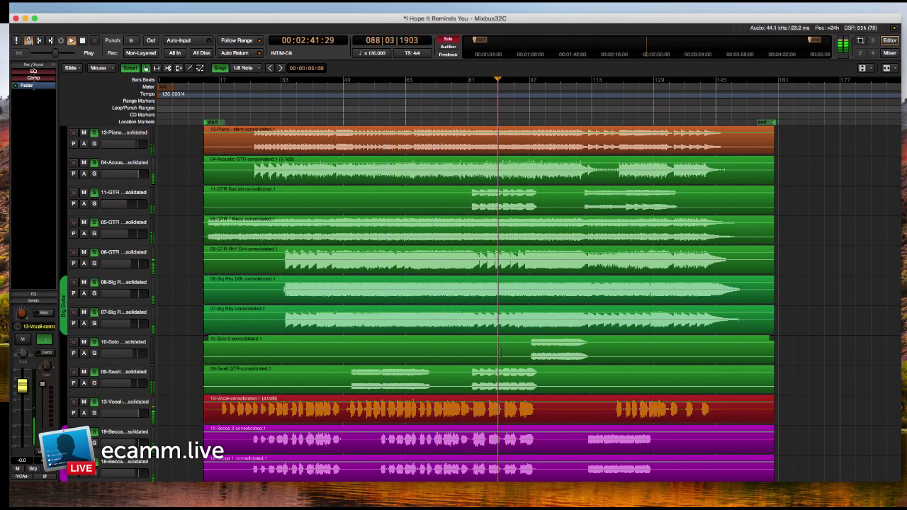
# Stop playback, select the 13-Vocal range from bar 82 to about bar 98, and raise the region's gain line within it.
pyautogui.scroll(5, 492, 104)
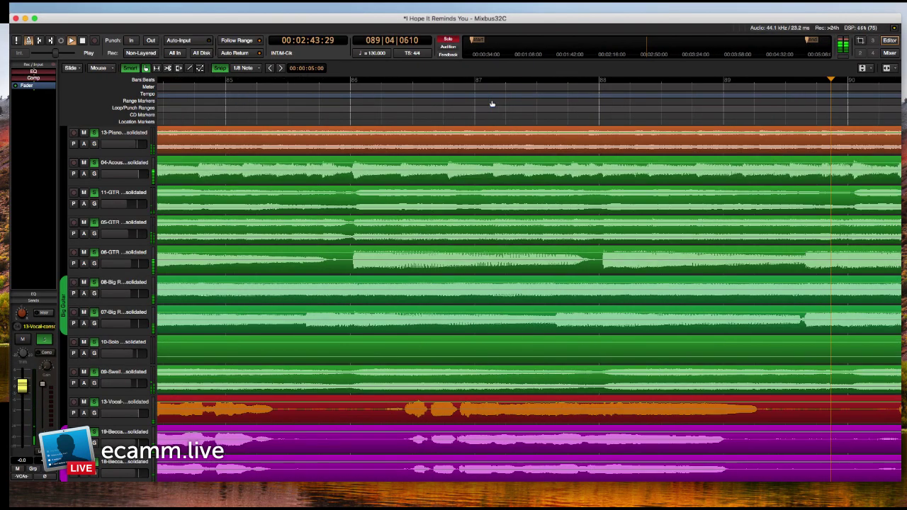
pyautogui.scroll(-2, 492, 104)
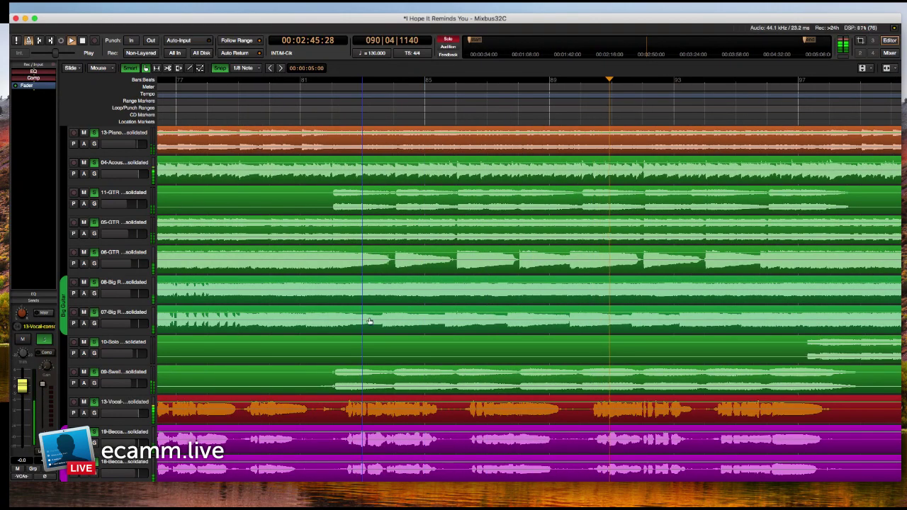
pyautogui.press('space')
pyautogui.moveTo(334, 412); pyautogui.dragTo(841, 412)
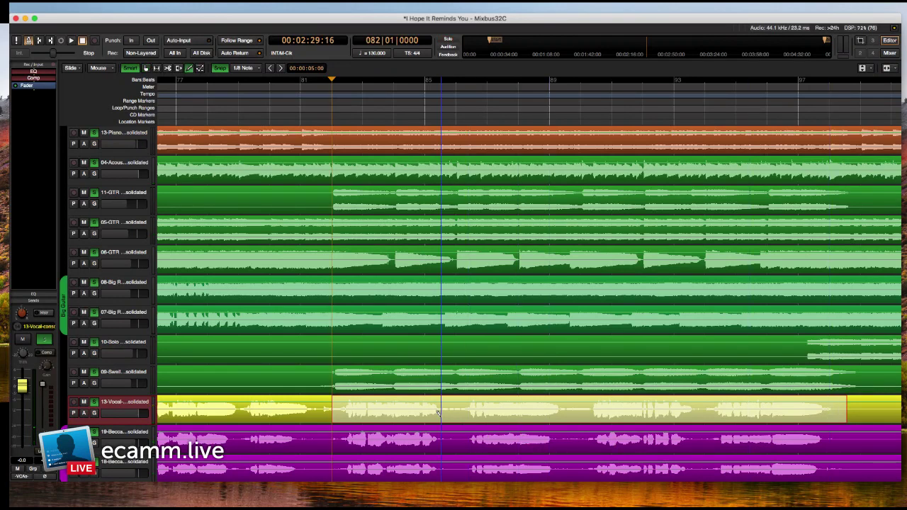
pyautogui.moveTo(443, 397); pyautogui.dragTo(445, 397)
pyautogui.press('g')
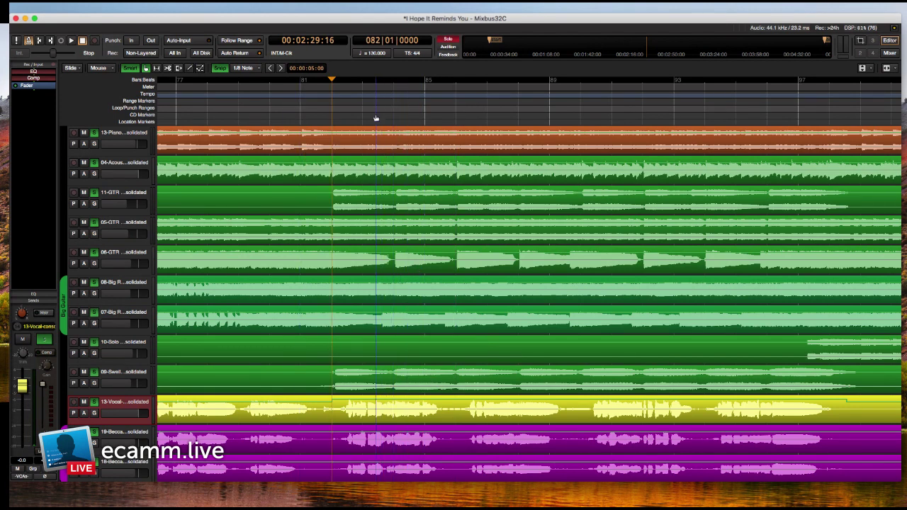
# Restart playback from bar 81, solo the 23-OO 4 track, and clear the solos on all tracks.
pyautogui.scroll(-3, 375, 114)
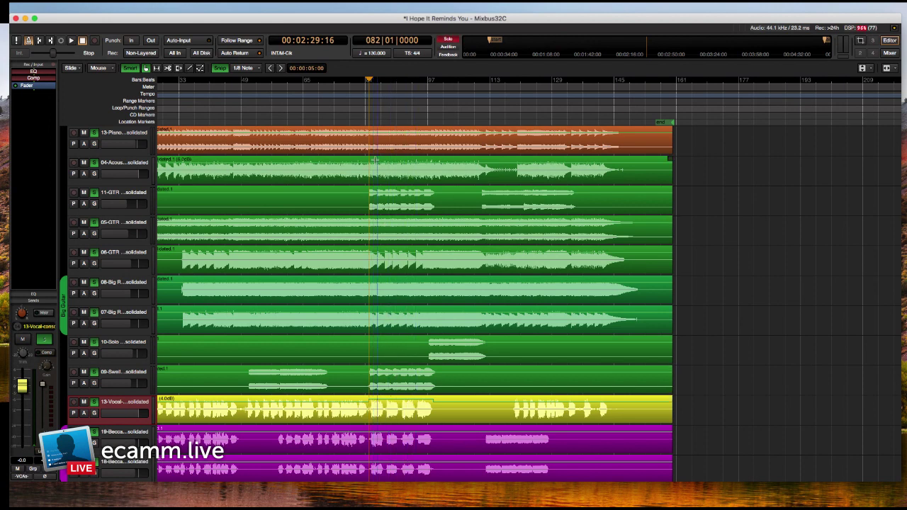
pyautogui.click(364, 113)
pyautogui.press('space')
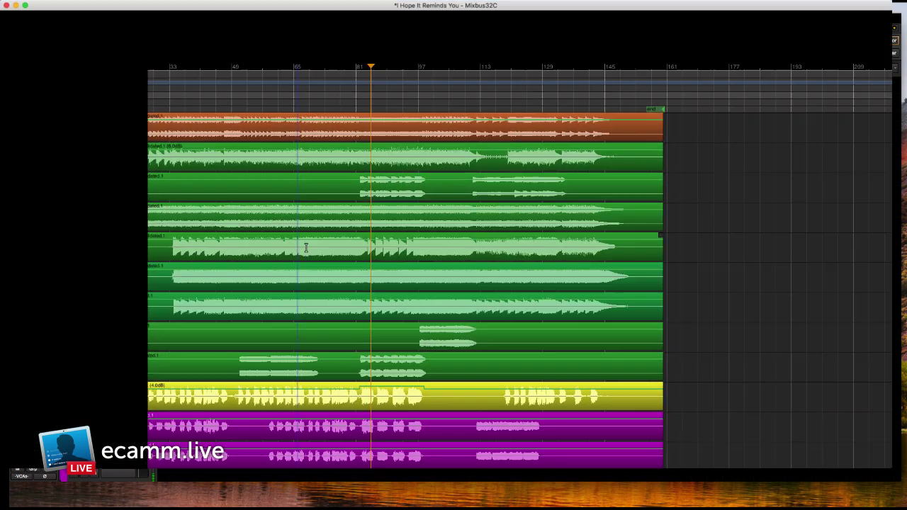
pyautogui.scroll(-5, 96, 352)
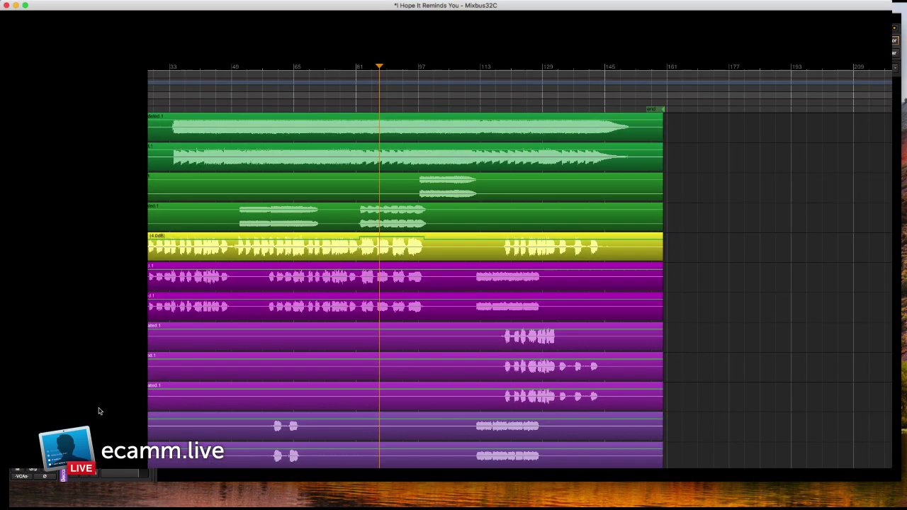
pyautogui.scroll(-4, 147, 420)
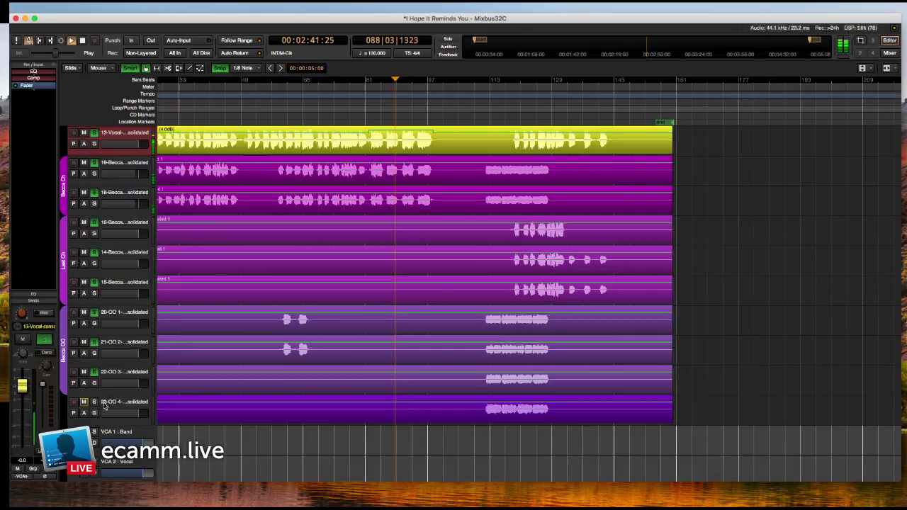
pyautogui.click(94, 403)
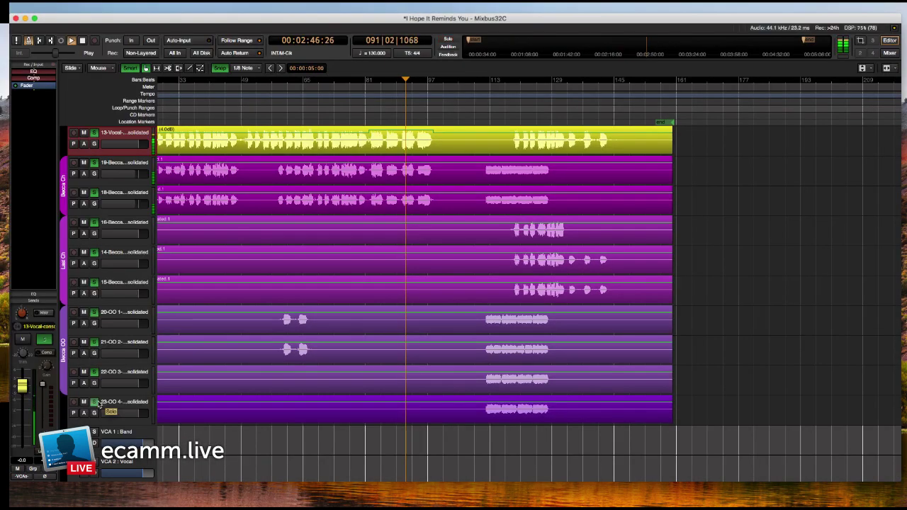
pyautogui.click(94, 403)
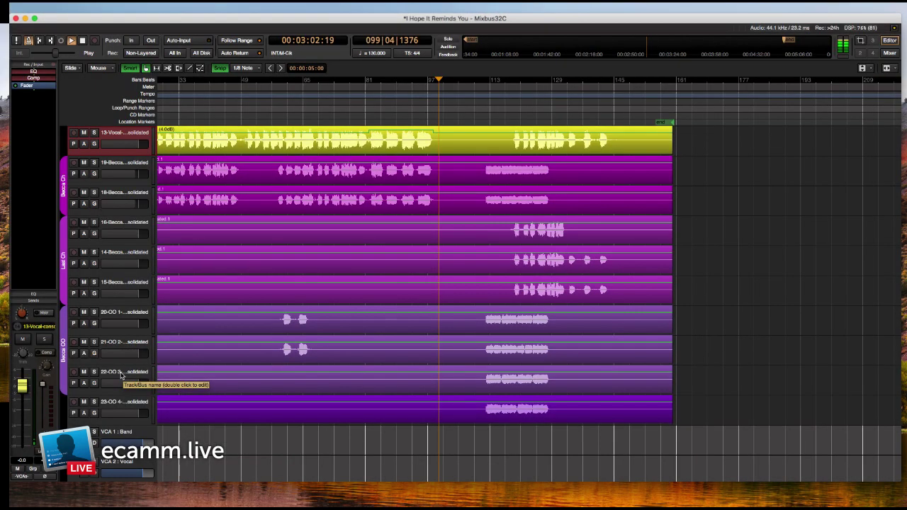
# Solo the OO tracks 20, 21 and 22, add 23-OO 4 to their group, and release the solos.
pyautogui.scroll(10, 145, 358)
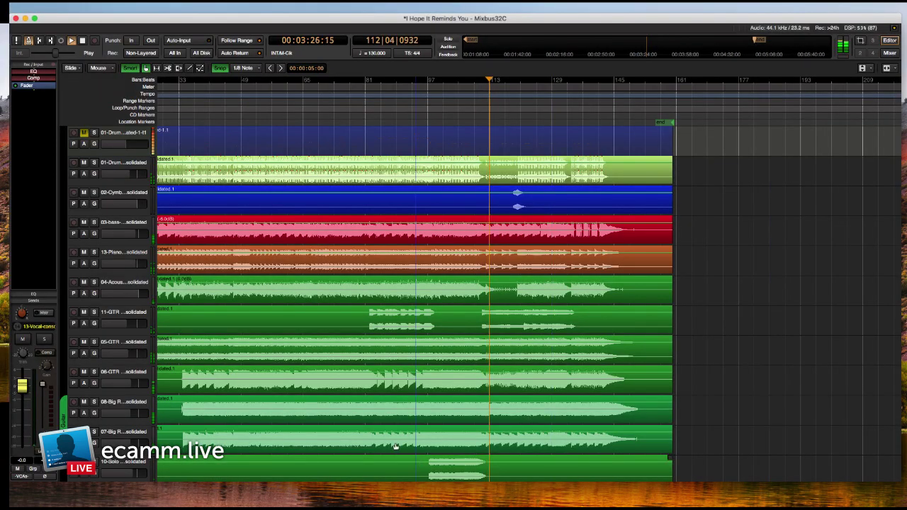
pyautogui.scroll(-5, 157, 325)
pyautogui.scroll(-7, 158, 324)
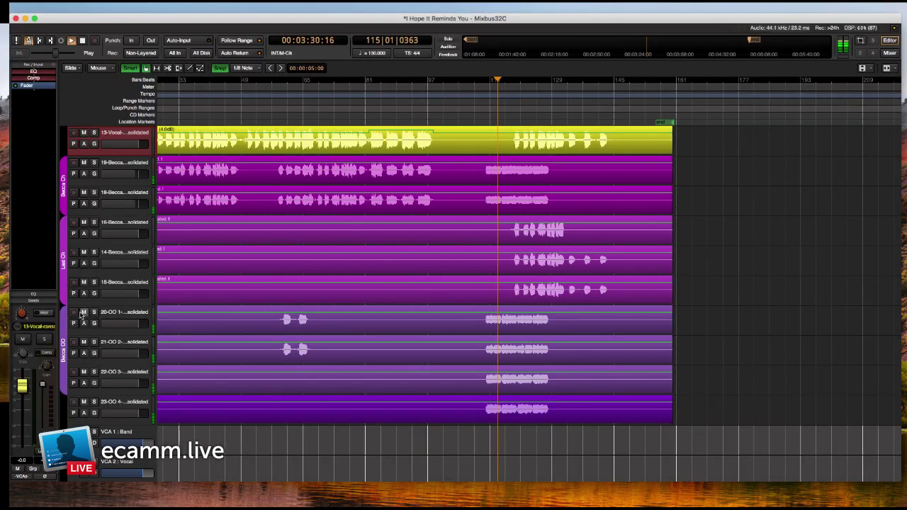
pyautogui.click(94, 313)
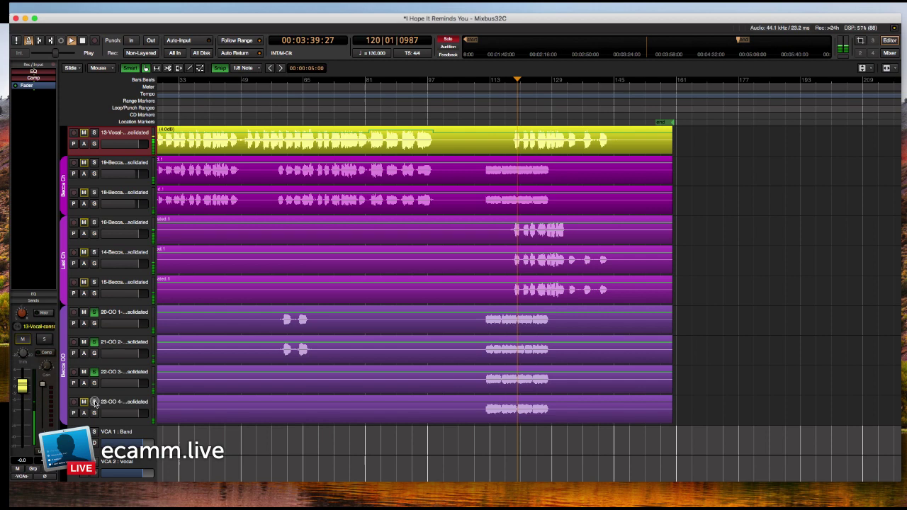
pyautogui.click(95, 402)
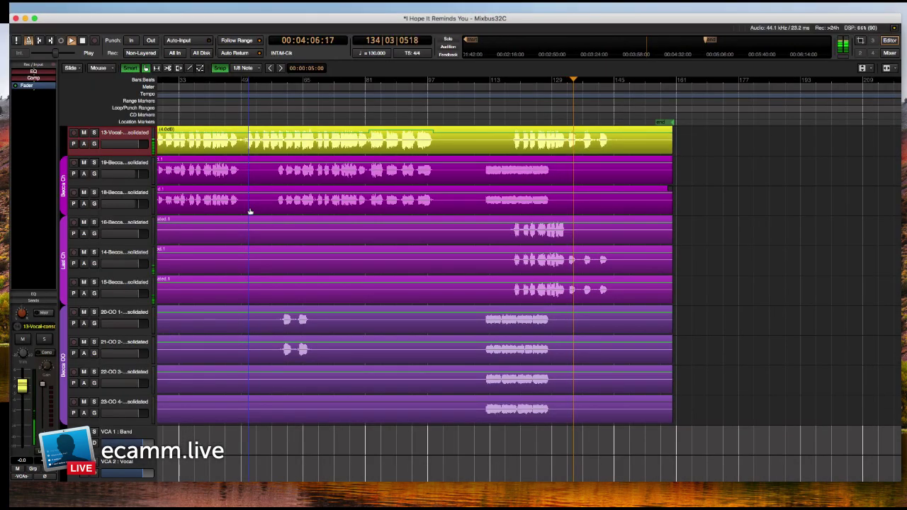
# Stop playback and split the regions on backing vocal tracks 19 and 18 at bar 111 and about bar 139.
pyautogui.press('space')
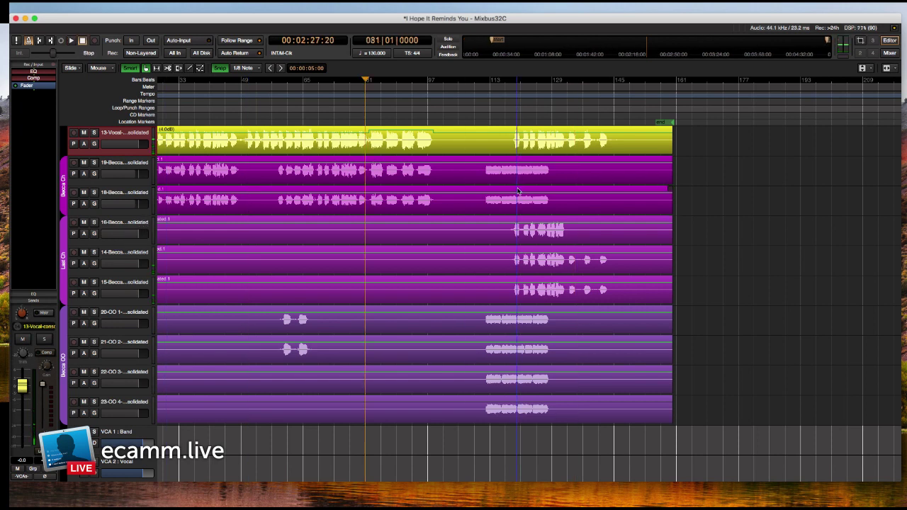
pyautogui.moveTo(483, 168); pyautogui.dragTo(594, 200)
pyautogui.press('s')
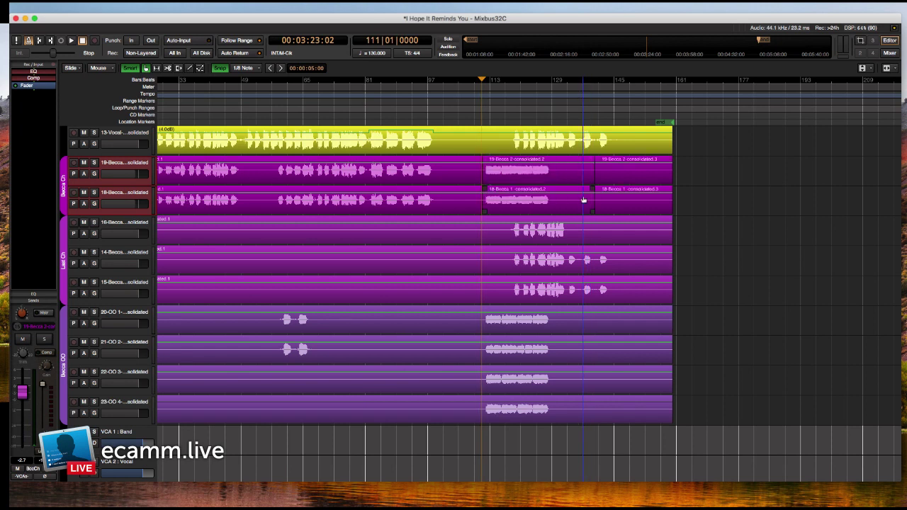
# Add two mono audio tracks with no group at the end of the track list.
pyautogui.click(147, 305)
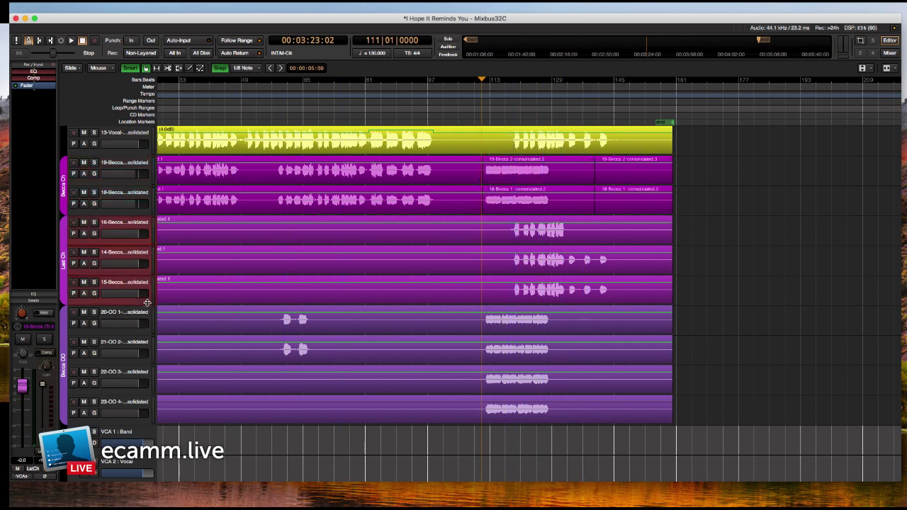
pyautogui.click(211, 8)
pyautogui.click(512, 118)
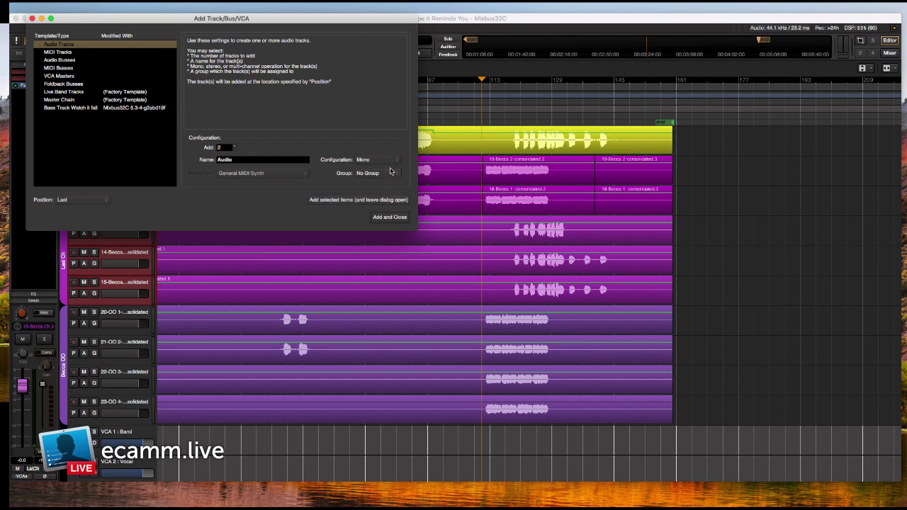
pyautogui.click(391, 217)
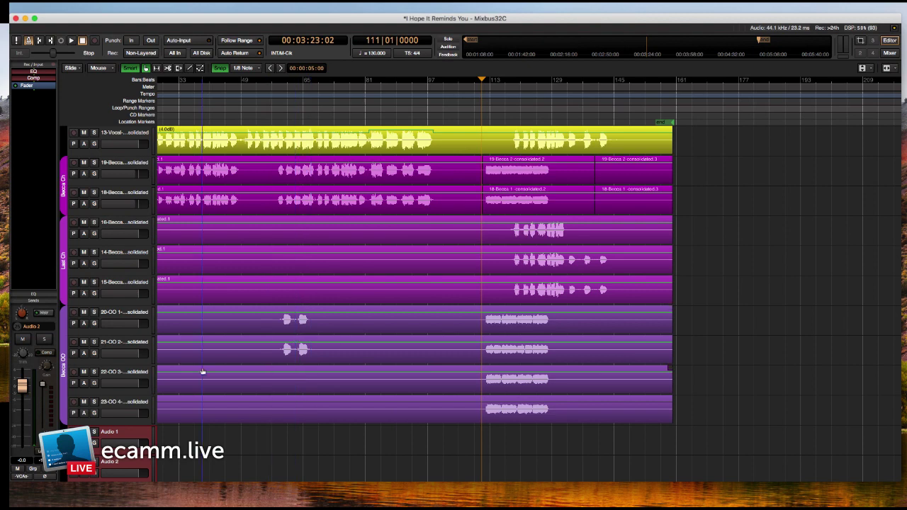
# Rename the two new audio tracks OO 5 and OO 6 and extend the OO group to include them.
pyautogui.scroll(-3, 126, 401)
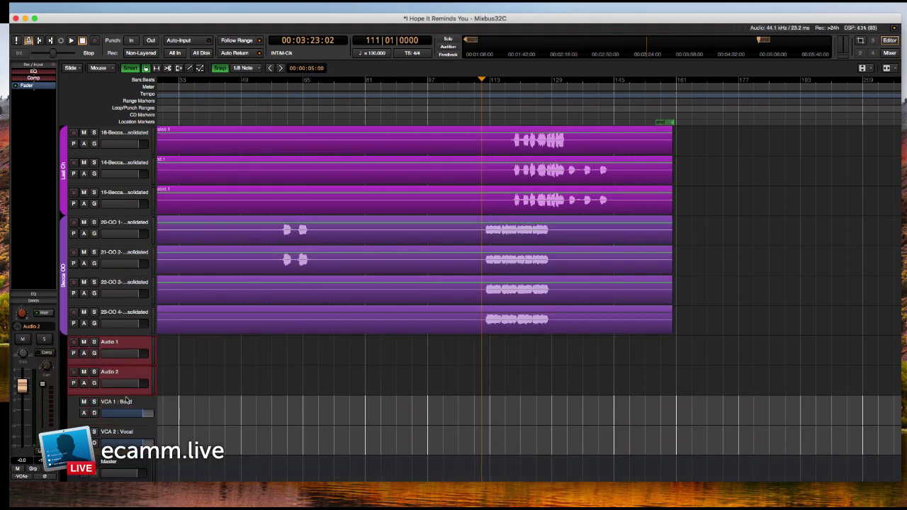
pyautogui.click(120, 344)
pyautogui.doubleClick(119, 343)
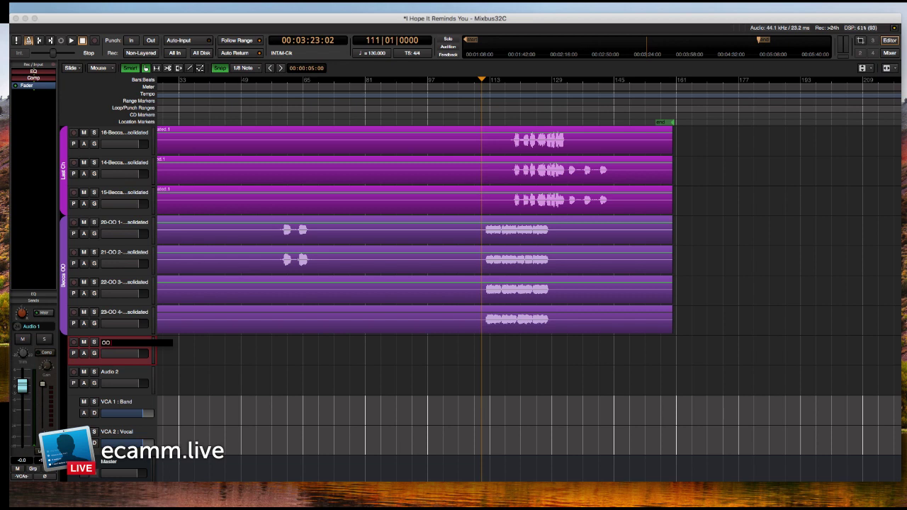
pyautogui.press('Tab')
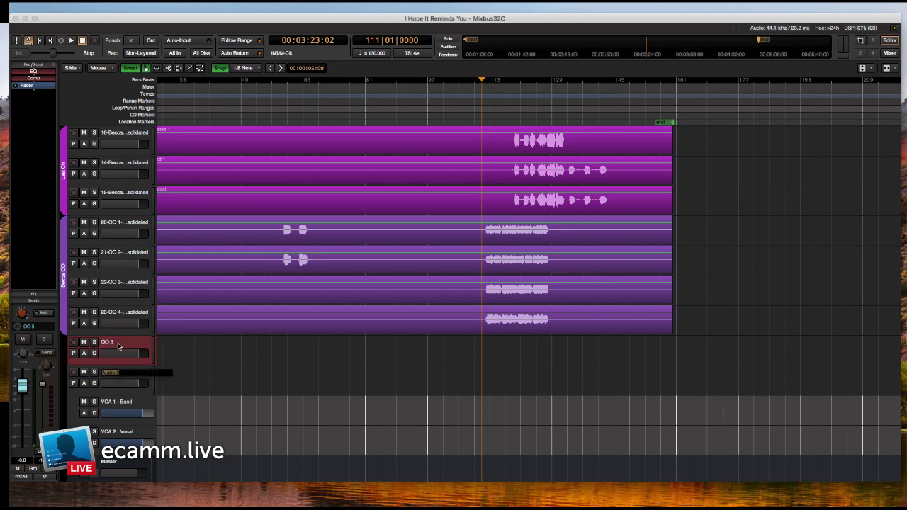
pyautogui.write('OO 6')
pyautogui.press('Return')
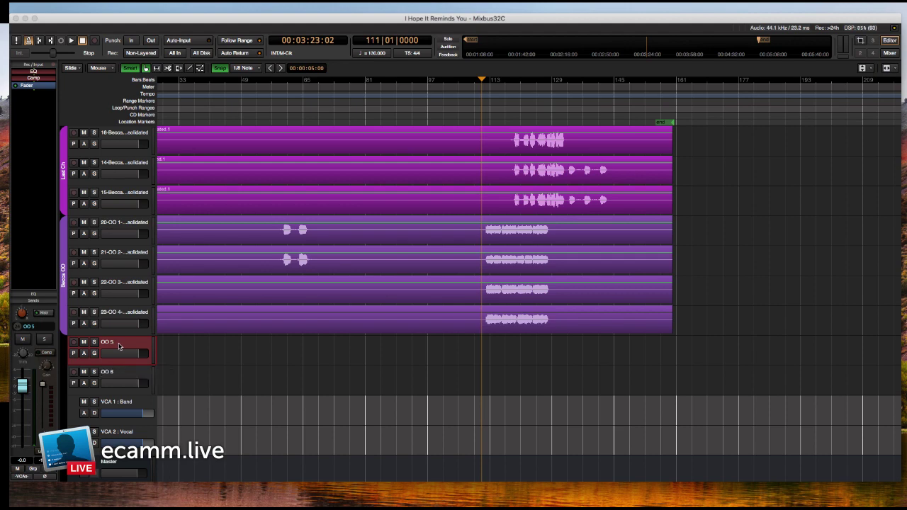
pyautogui.moveTo(65, 336); pyautogui.dragTo(64, 395)
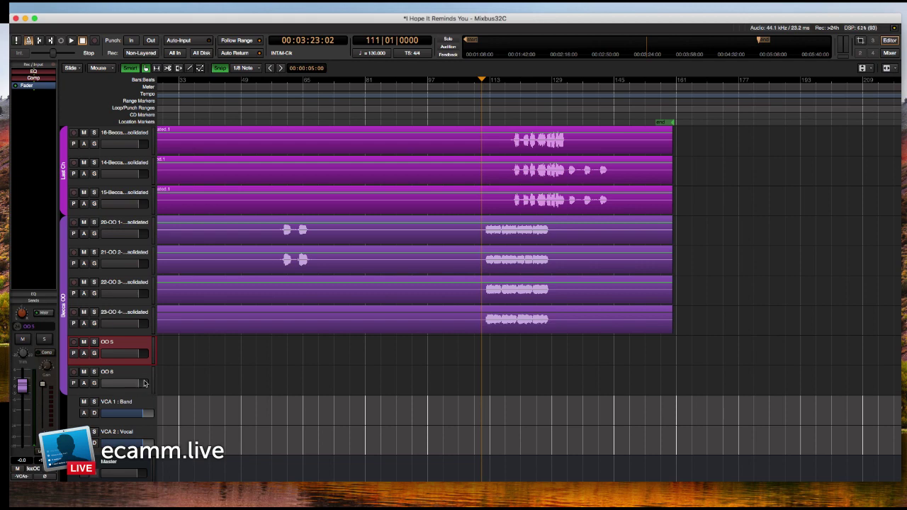
# Move the split middle regions of backing vocal tracks 19 and 18 down onto tracks OO 5 and OO 6.
pyautogui.scroll(5, 145, 383)
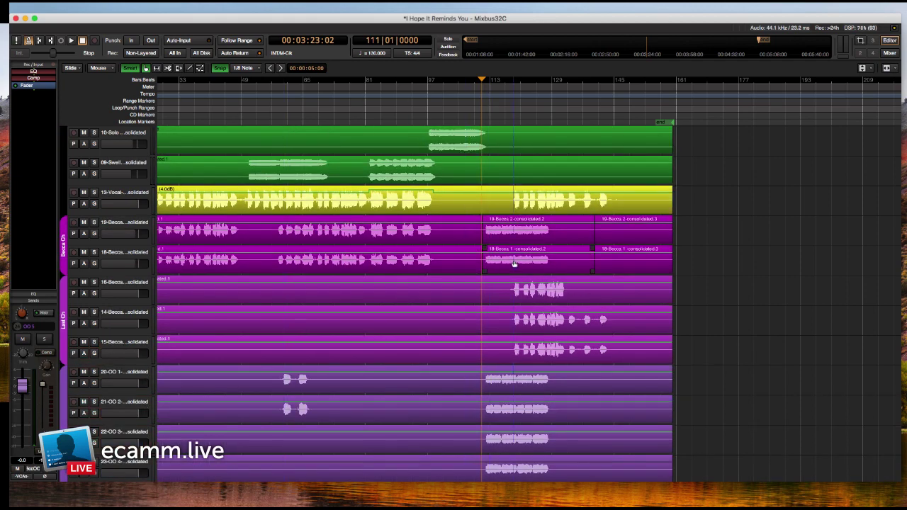
pyautogui.moveTo(511, 242); pyautogui.dragTo(513, 452)
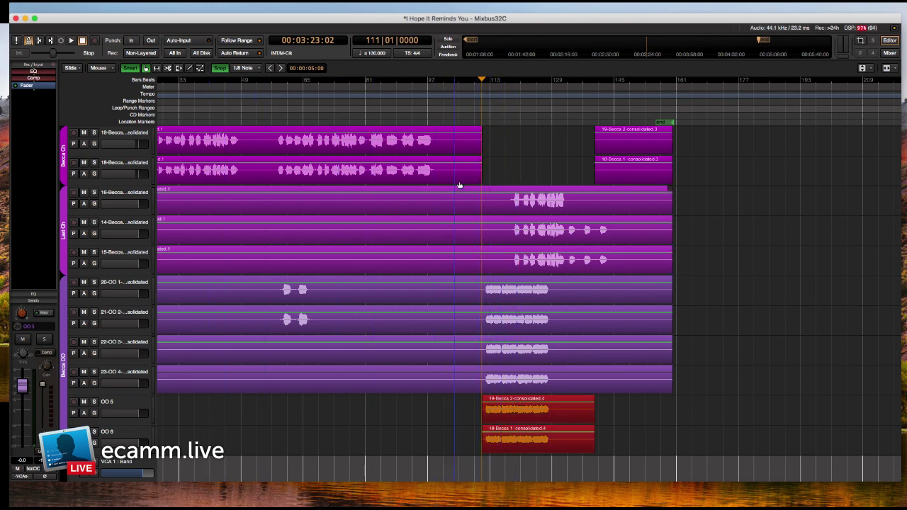
pyautogui.scroll(4, 486, 140)
pyautogui.scroll(-4, 488, 156)
# Delete the leftover end regions after about bar 139 on backing vocal tracks 19 and 18.
pyautogui.scroll(3, 128, 272)
pyautogui.scroll(-1, 127, 272)
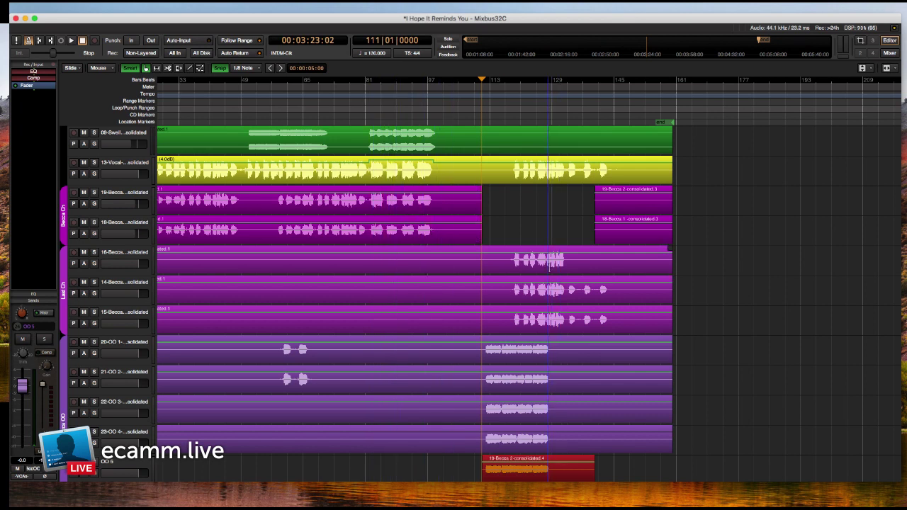
pyautogui.rightClick(630, 219)
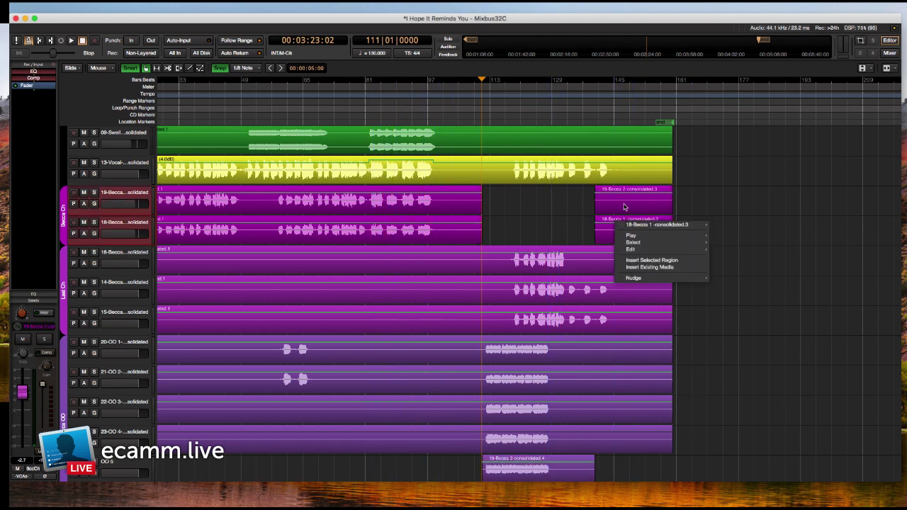
pyautogui.click(627, 211)
pyautogui.click(620, 207)
pyautogui.press('Delete')
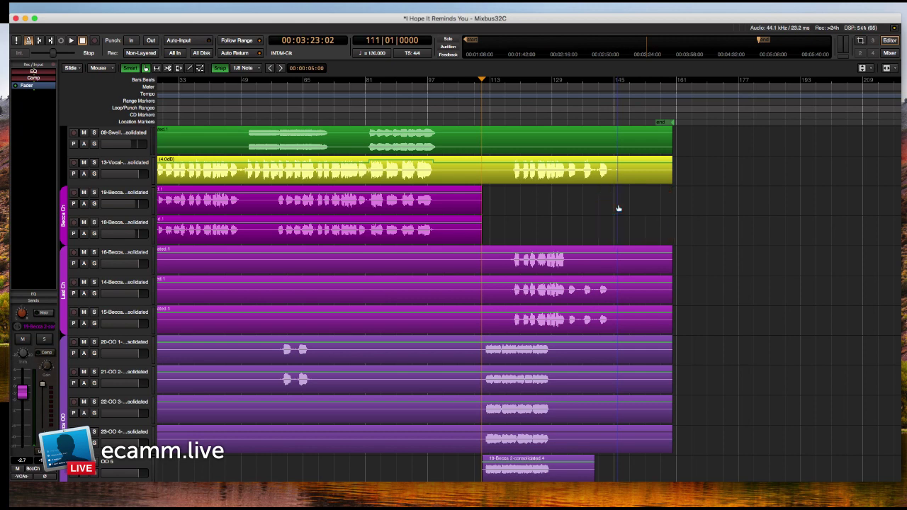
pyautogui.scroll(-2, 402, 289)
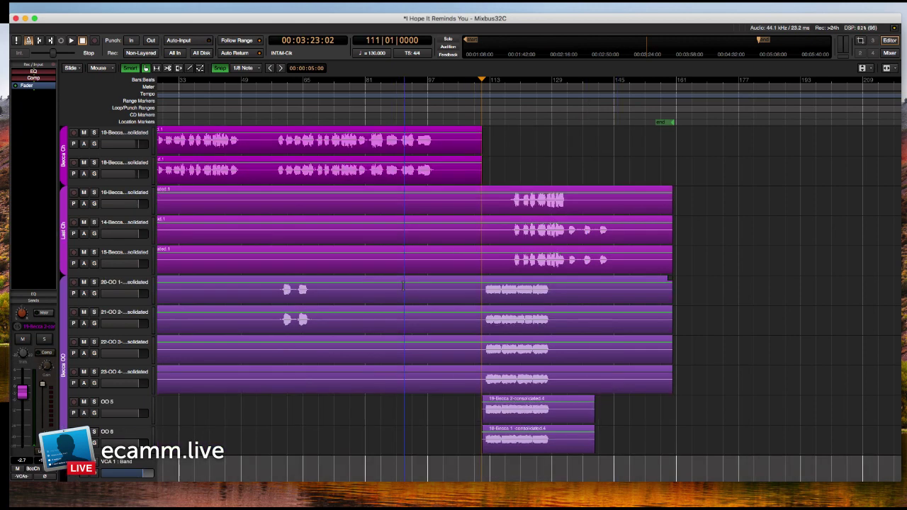
pyautogui.scroll(2, 401, 290)
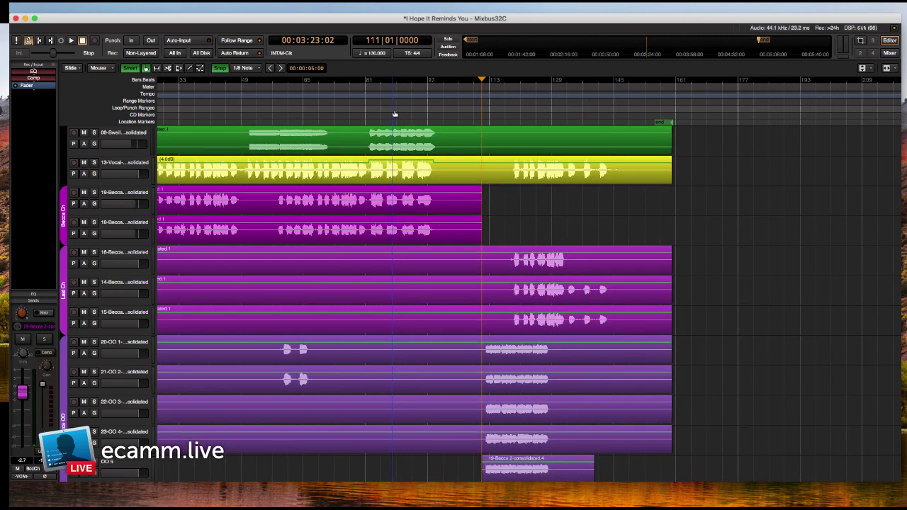
# Move the playhead to the song start at bar 13 and start playback.
pyautogui.hscroll(10, 395, 114)
pyautogui.hscroll(-12, 395, 114)
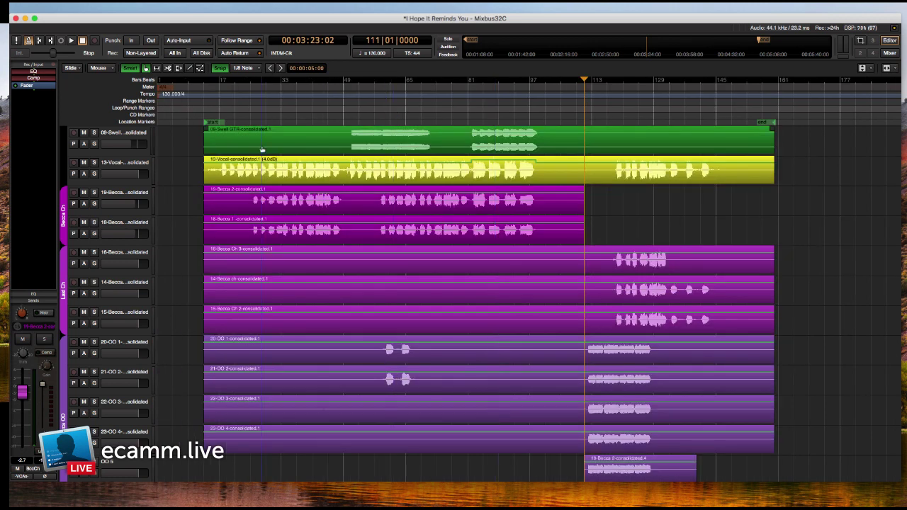
pyautogui.click(207, 104)
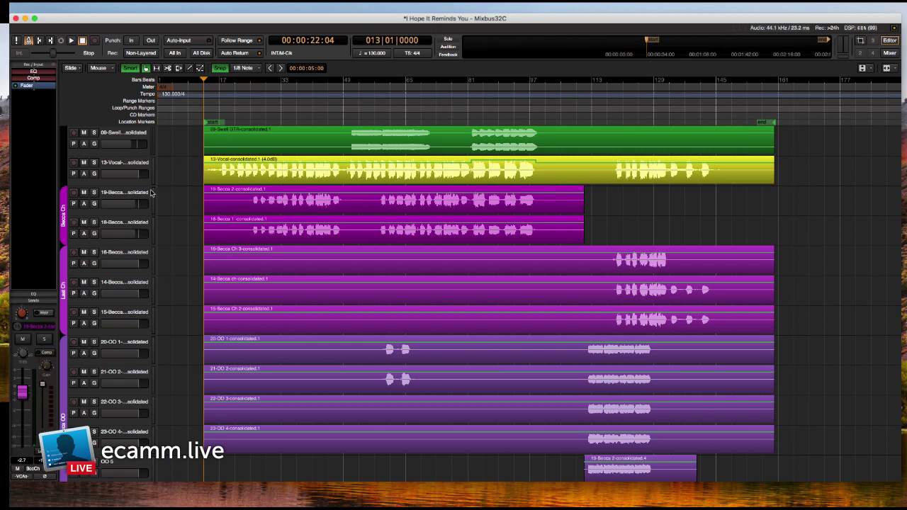
pyautogui.scroll(10, 151, 193)
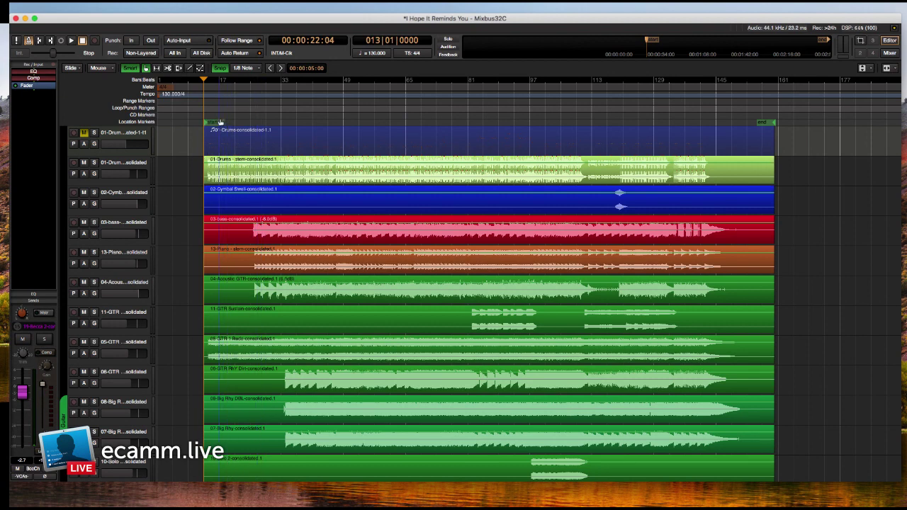
pyautogui.press('space')
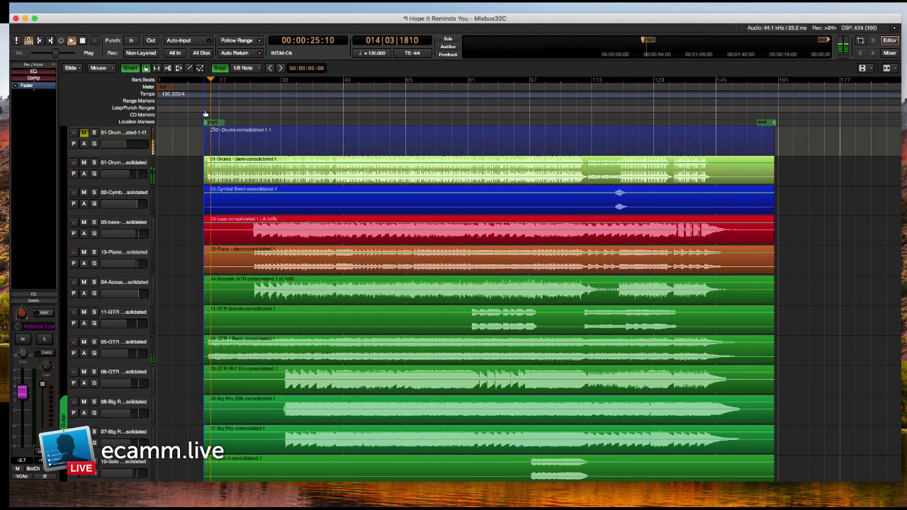
# Add a location marker named V1 during playback and align it to bar 18.
pyautogui.scroll(1, 205, 114)
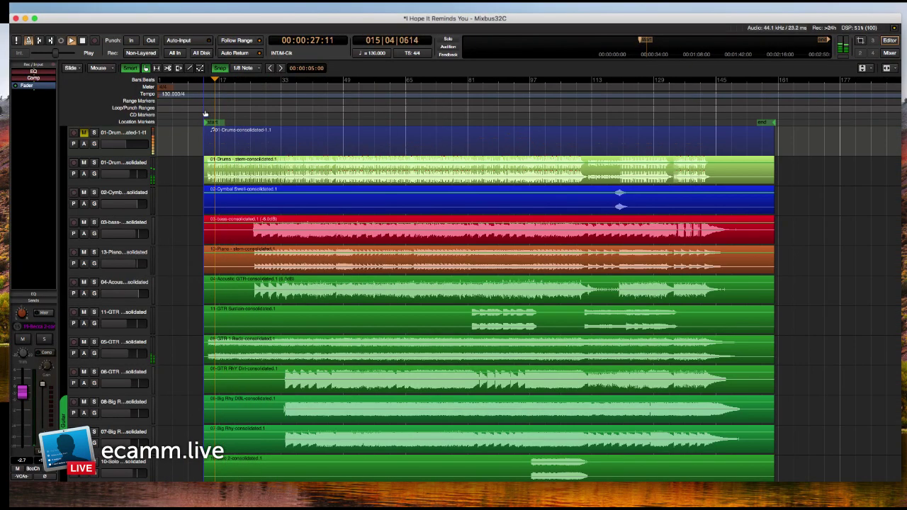
pyautogui.scroll(1, 205, 109)
pyautogui.press('ctrl+super+f')
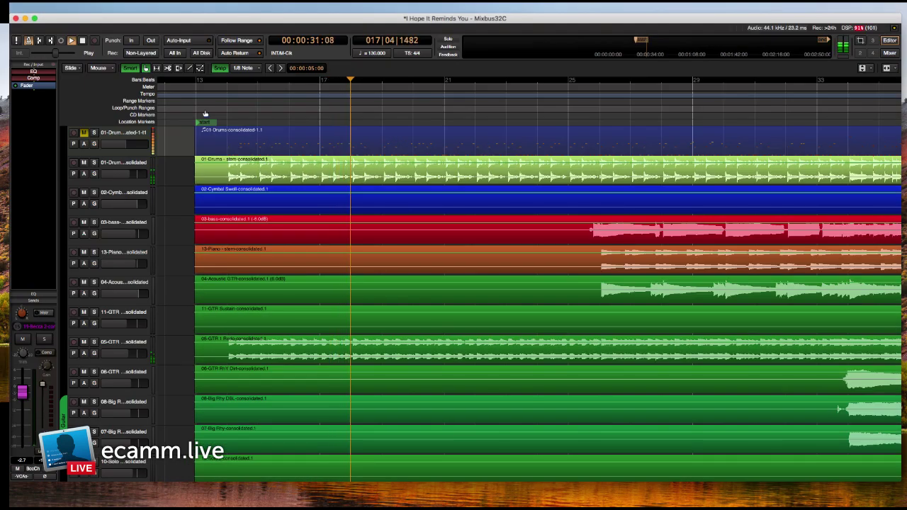
pyautogui.press('Tab')
pyautogui.write('Tab')
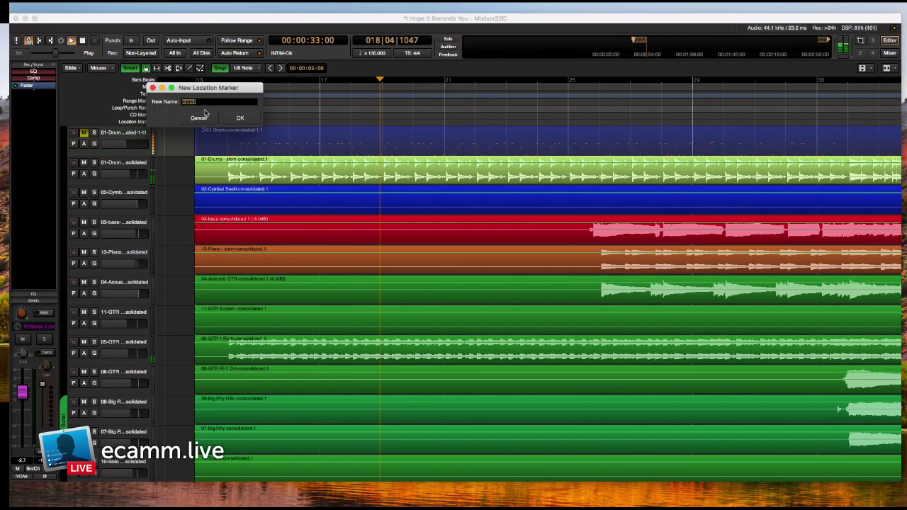
pyautogui.press('BackSpace')
pyautogui.press('BackSpace')
pyautogui.press('BackSpace')
pyautogui.write('V1')
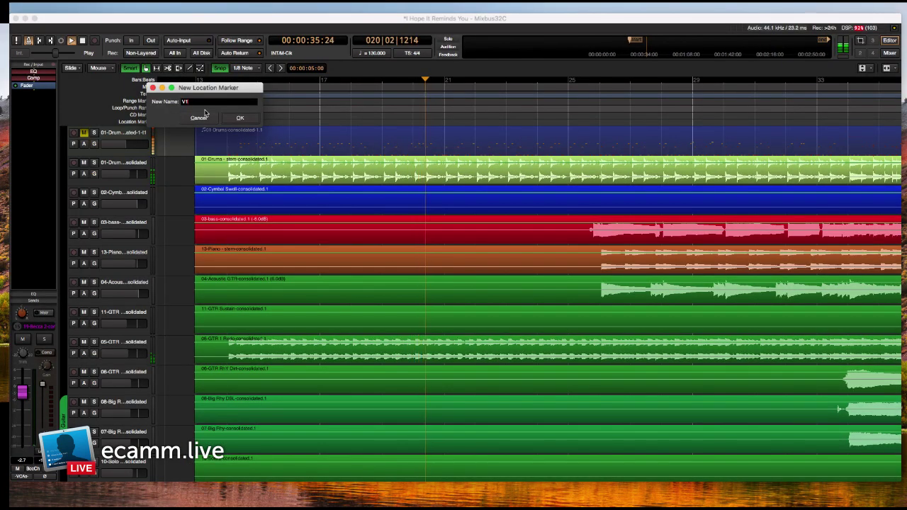
pyautogui.press('Return')
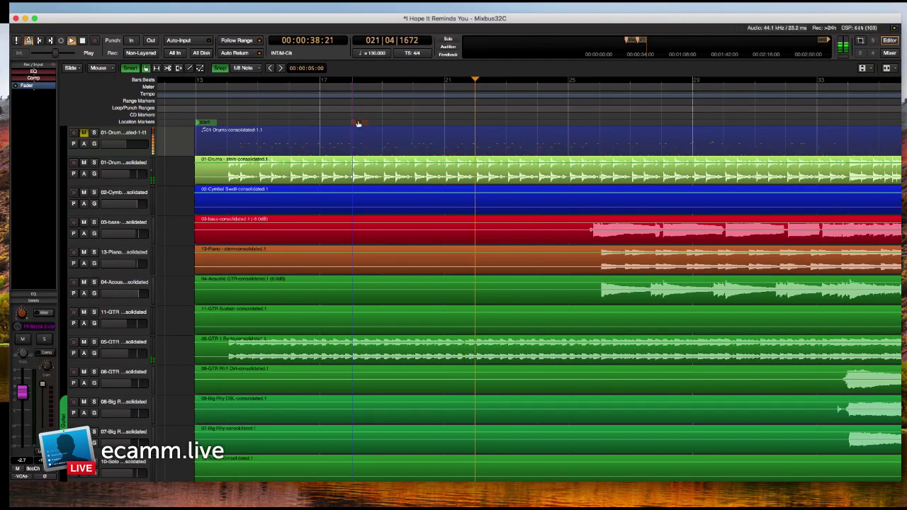
pyautogui.moveTo(359, 123); pyautogui.dragTo(358, 122)
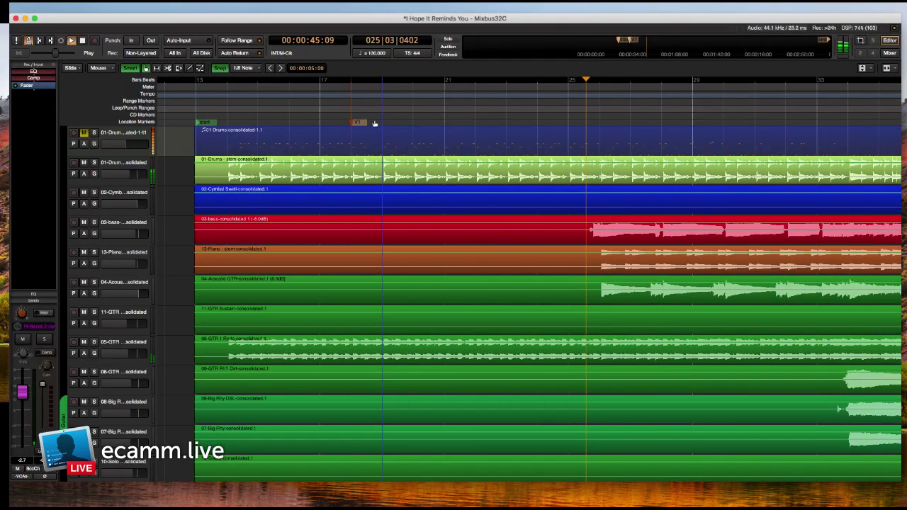
# Add a location marker named Pre Ch at bar 26 for the first pre-chorus.
pyautogui.click(375, 123)
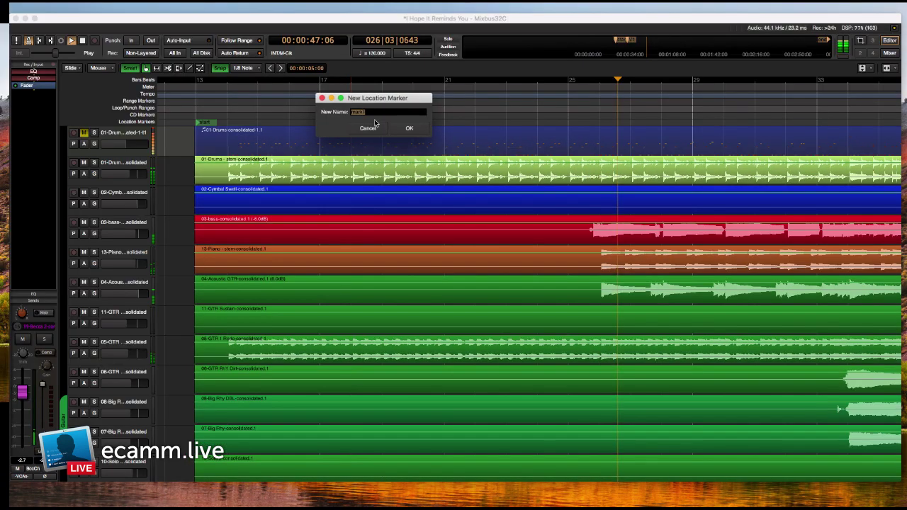
pyautogui.write('Prech')
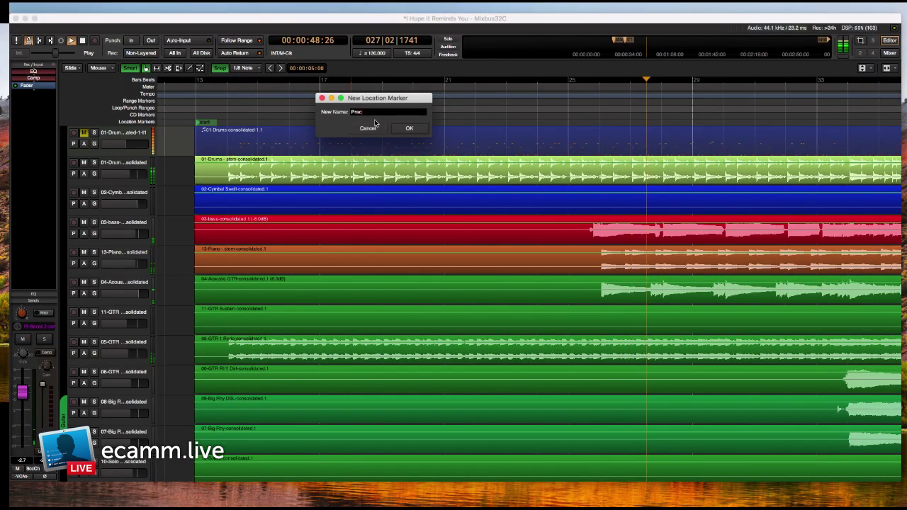
pyautogui.press('BackSpace')
pyautogui.press('BackSpace')
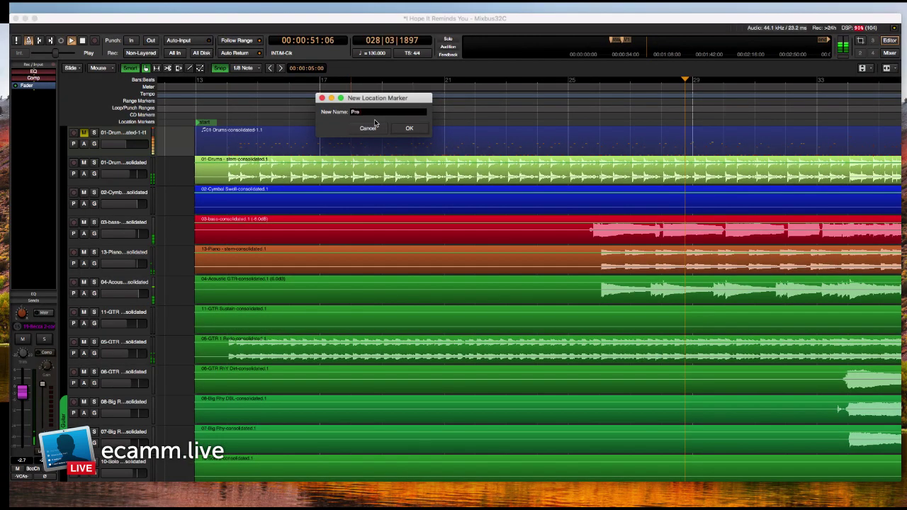
pyautogui.write('Ch')
pyautogui.press('Return')
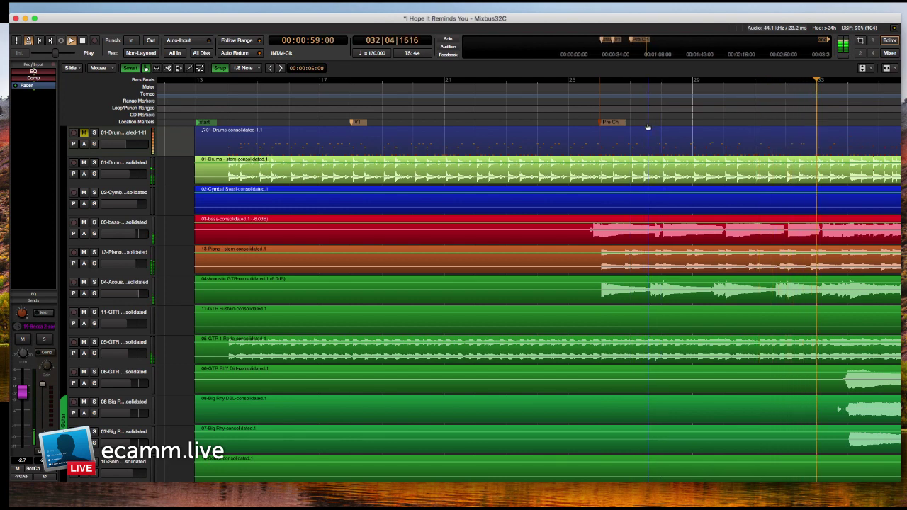
# Add a location marker named Ch 1 and move it to bar 34, where the big guitars enter.
pyautogui.press('Tab')
pyautogui.write('Ch')
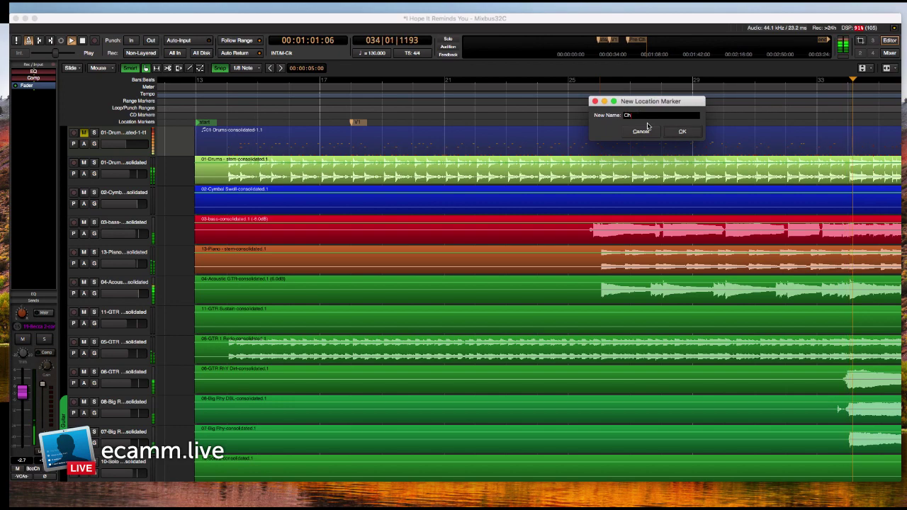
pyautogui.write(' 1')
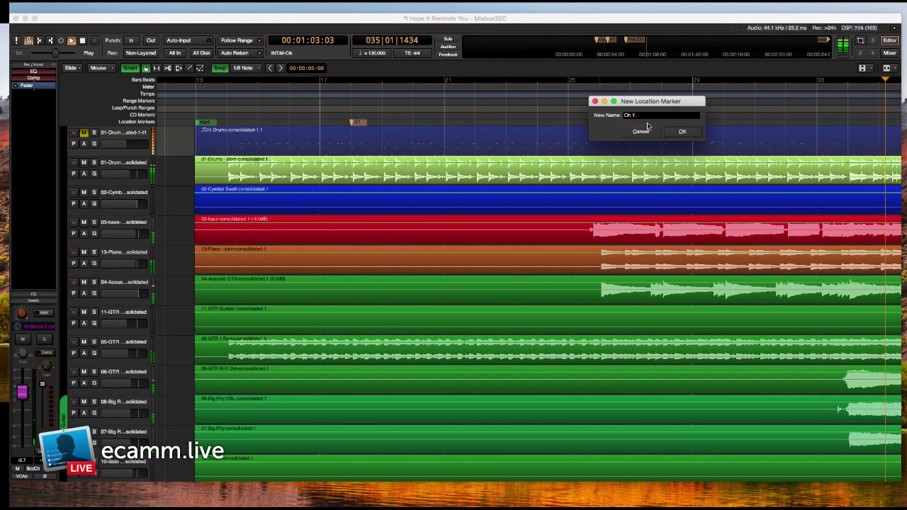
pyautogui.press('Return')
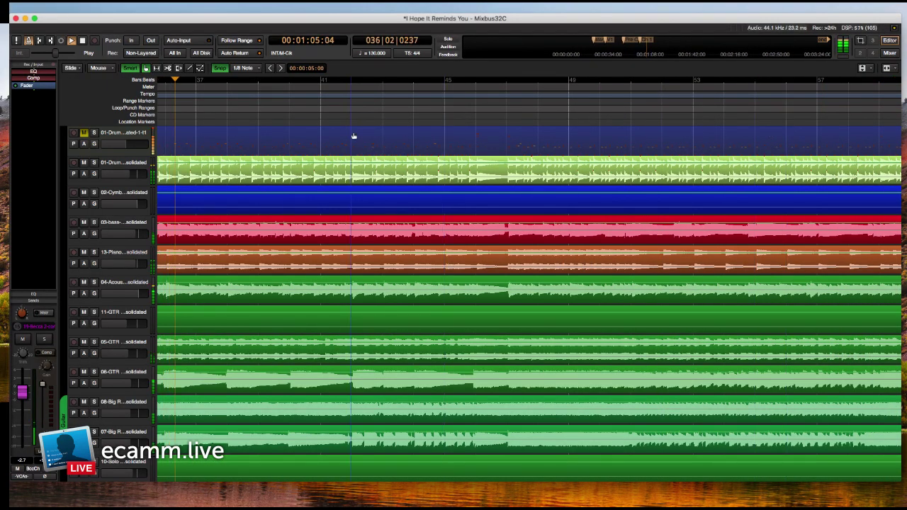
pyautogui.scroll(-5, 352, 136)
pyautogui.scroll(4, 300, 120)
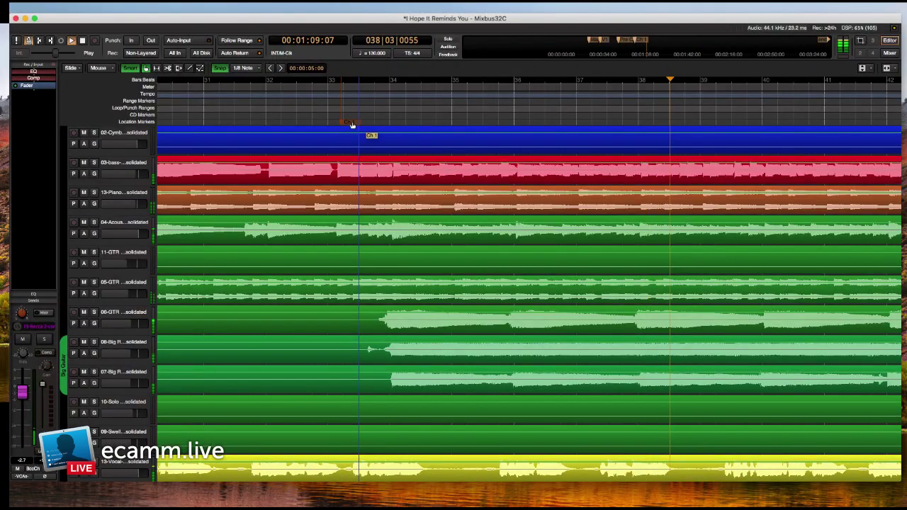
pyautogui.moveTo(355, 123); pyautogui.dragTo(391, 126)
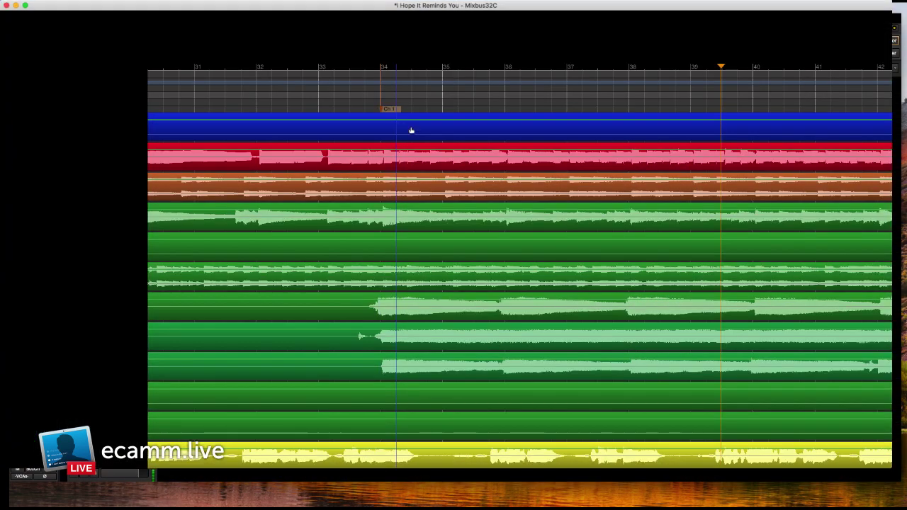
# Add location markers named TA at bar 47 and V2 at bar 51.
pyautogui.scroll(-3, 485, 112)
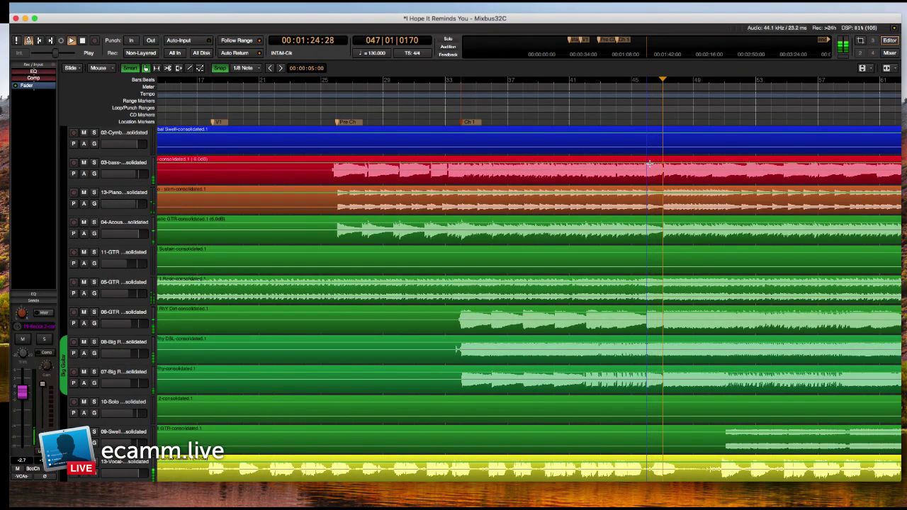
pyautogui.press('Tab')
pyautogui.press('Return')
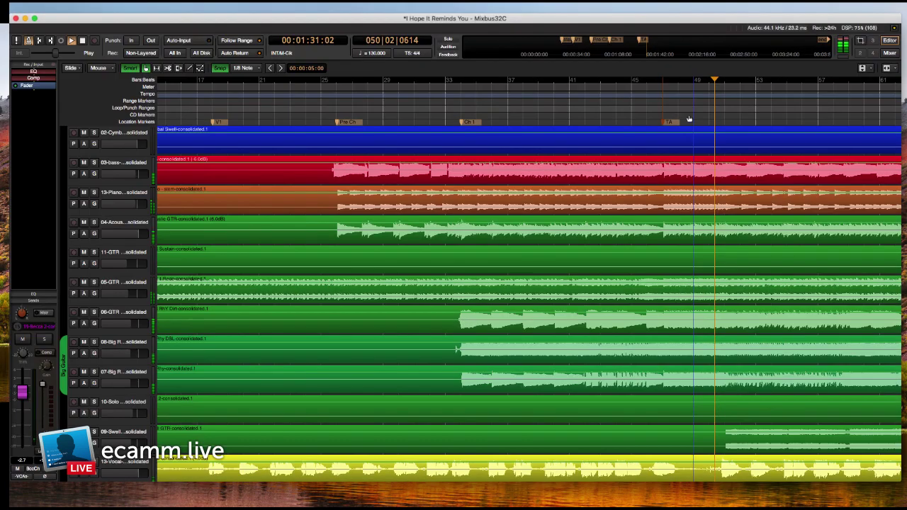
pyautogui.press('Tab')
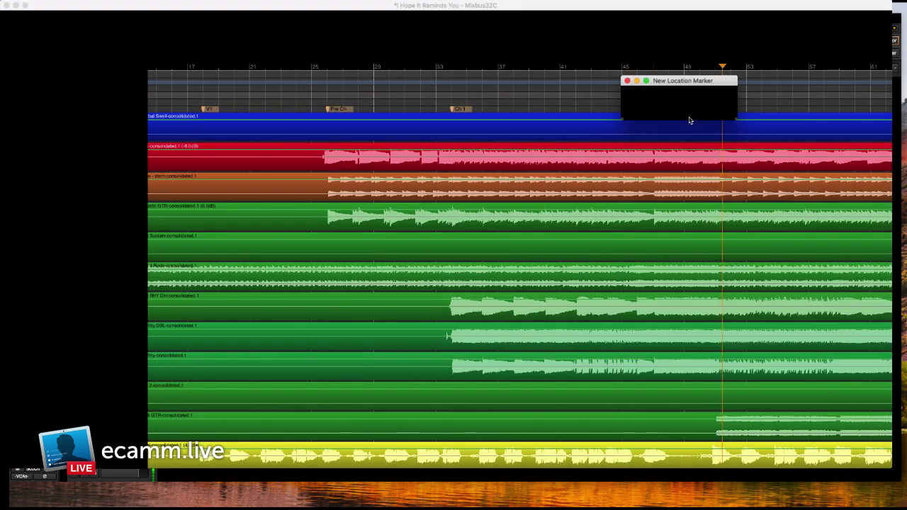
pyautogui.write('V2')
pyautogui.press('Return')
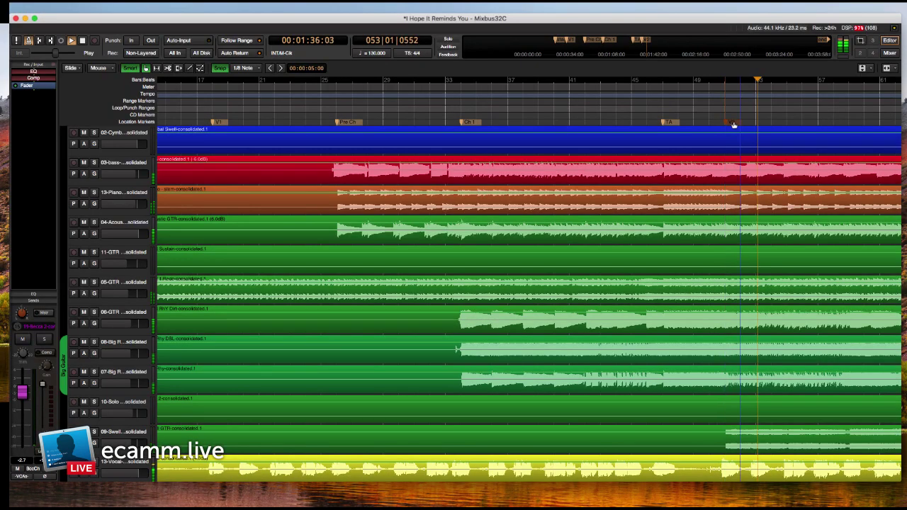
pyautogui.moveTo(732, 122); pyautogui.dragTo(733, 125)
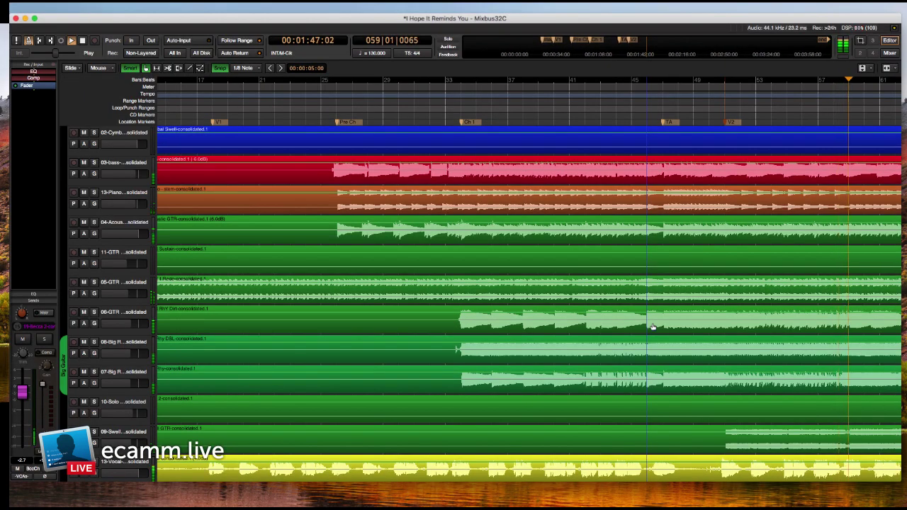
# Add a location marker named Pre Ch 2 at bar 59 for the second pre-chorus.
pyautogui.press('Tab')
pyautogui.write('Pre')
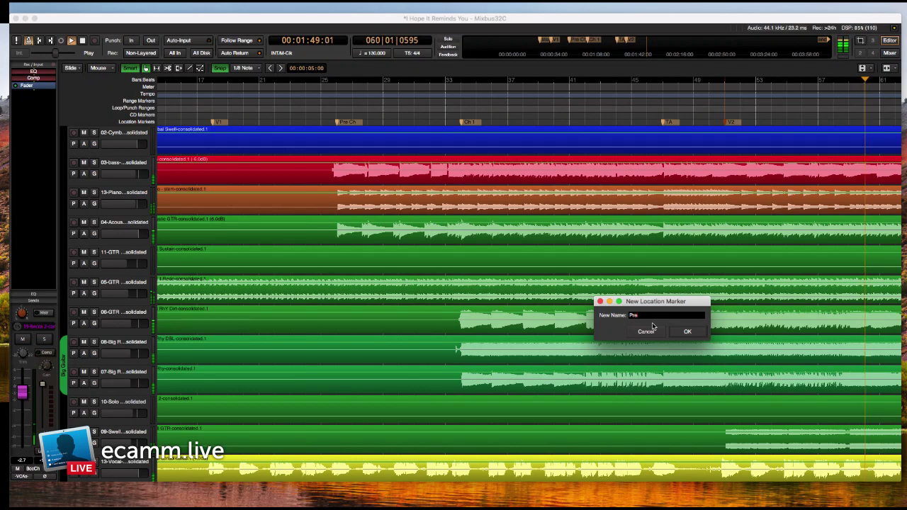
pyautogui.write(' Ch')
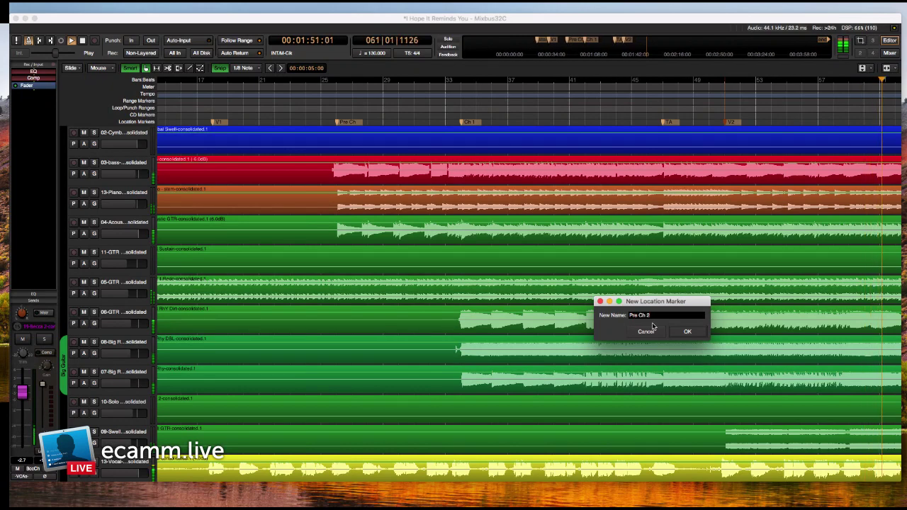
pyautogui.write(' 2')
pyautogui.press('Return')
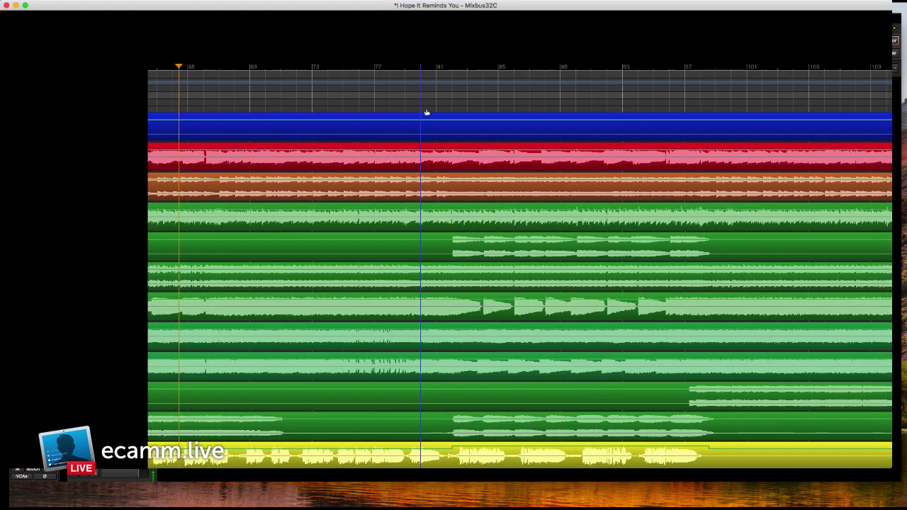
pyautogui.press('-')
pyautogui.press('-')
pyautogui.press('=')
pyautogui.press('=')
pyautogui.press('=')
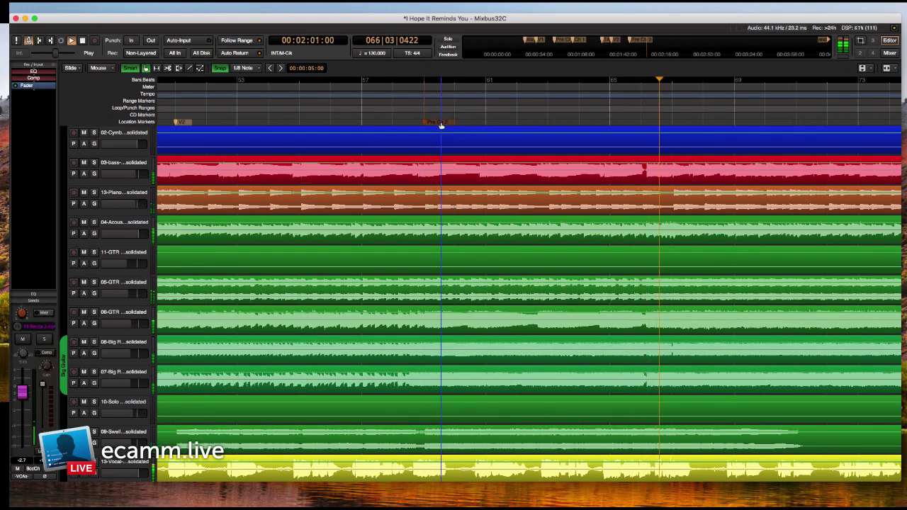
# Add a location marker named Ch 2 at about bar 67 for the second chorus.
pyautogui.press('Tab')
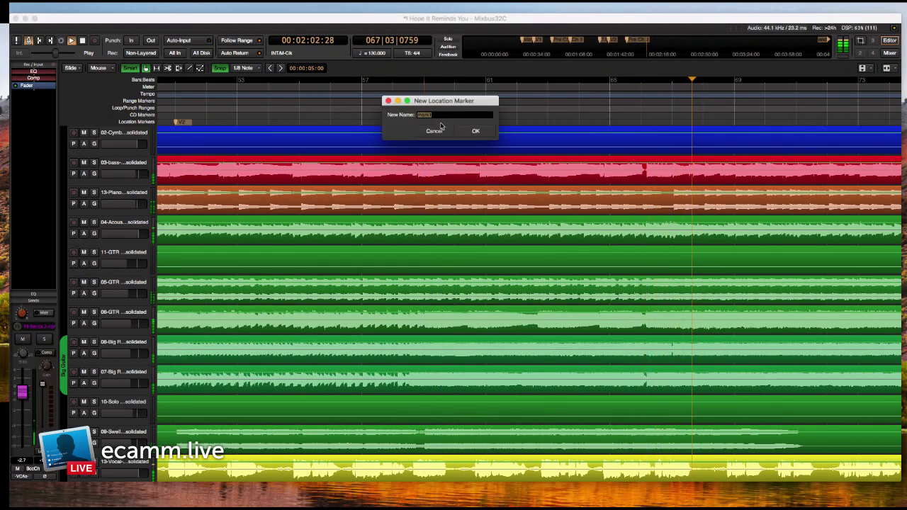
pyautogui.write('Ch 2')
pyautogui.press('Return')
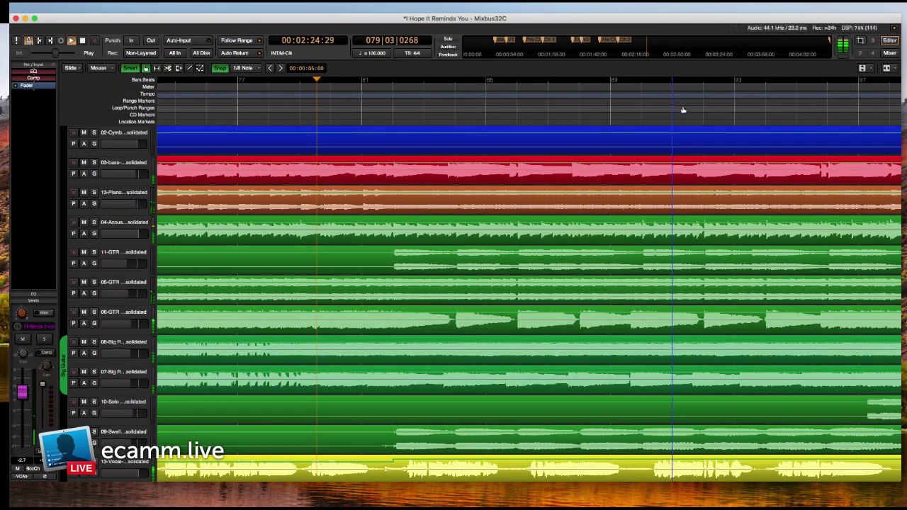
# Add a second TA location marker at bar 80 and a Bridge marker at bar 82.
pyautogui.press('Tab')
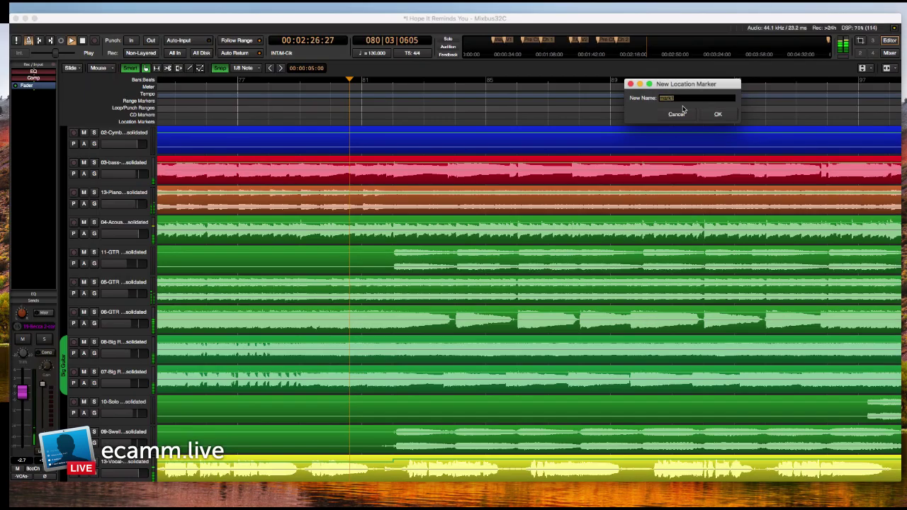
pyautogui.press('Return')
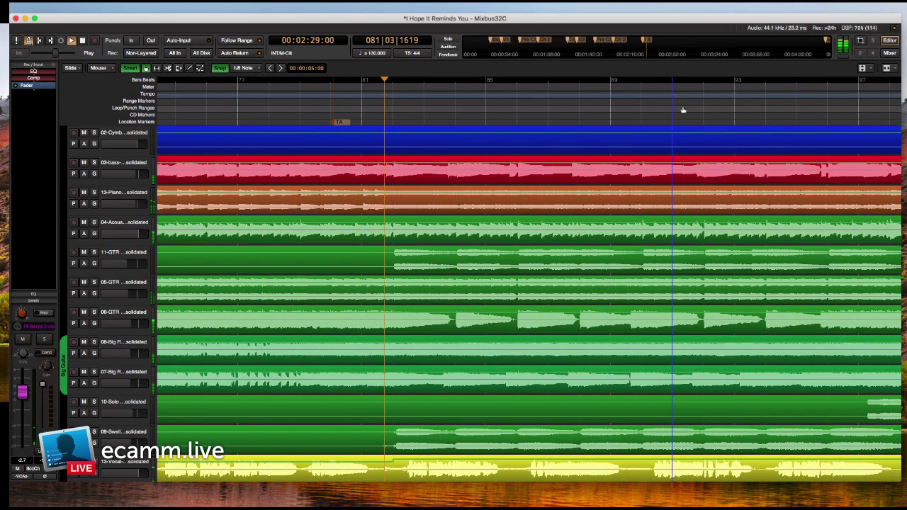
pyautogui.press('Tab')
pyautogui.write('Bridge')
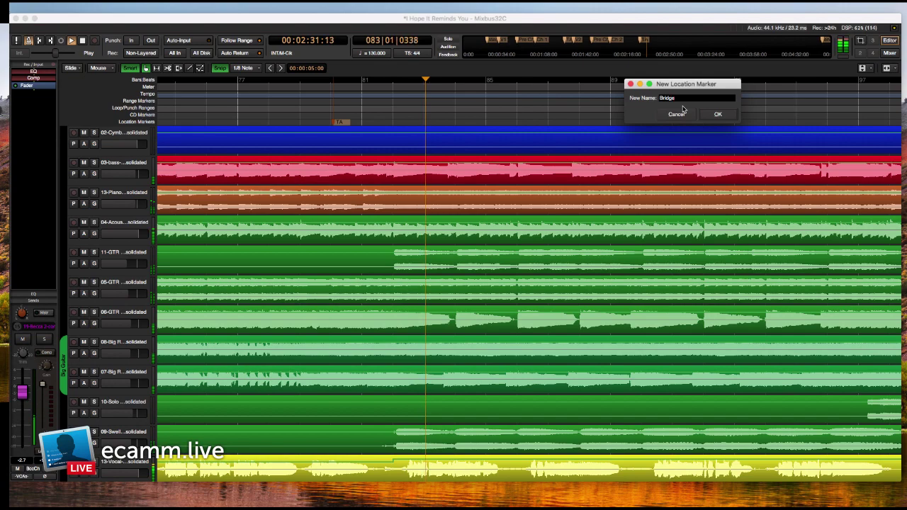
pyautogui.press('Return')
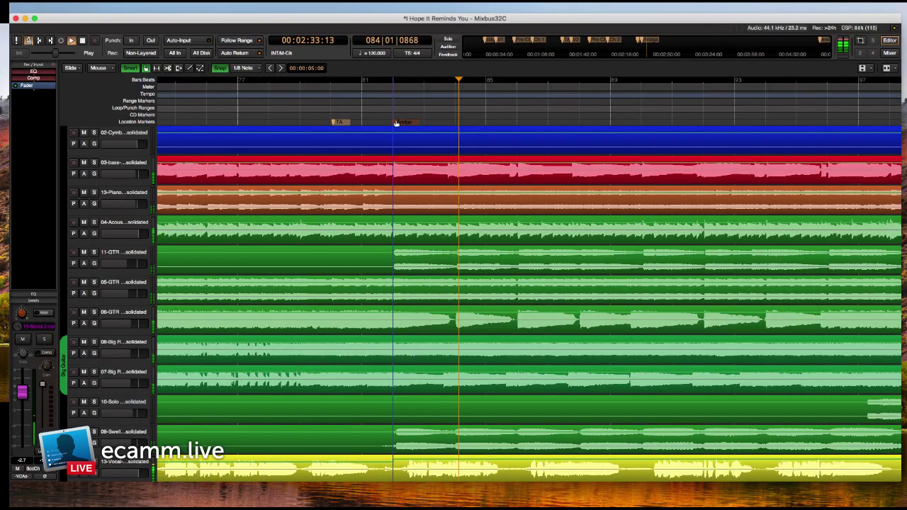
pyautogui.click(404, 125)
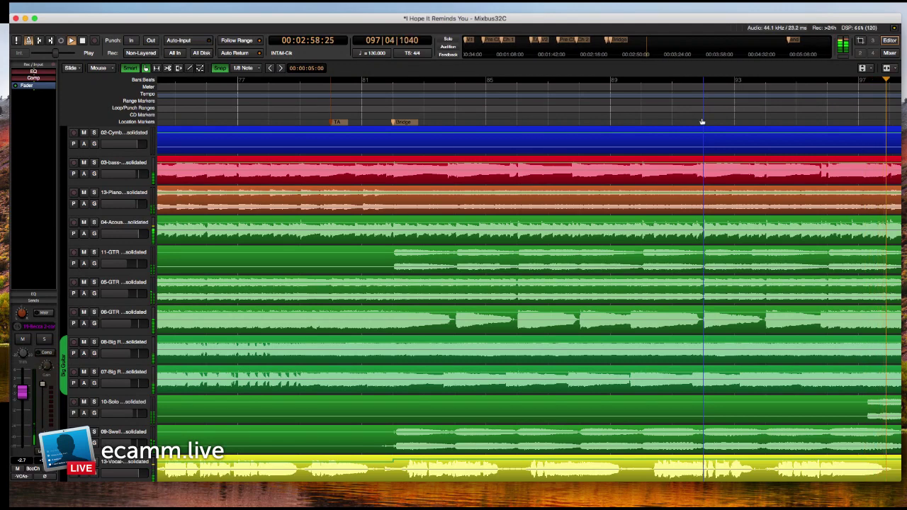
# Add a location marker named Solo at about bar 98.
pyautogui.click(702, 122)
pyautogui.write('Solo')
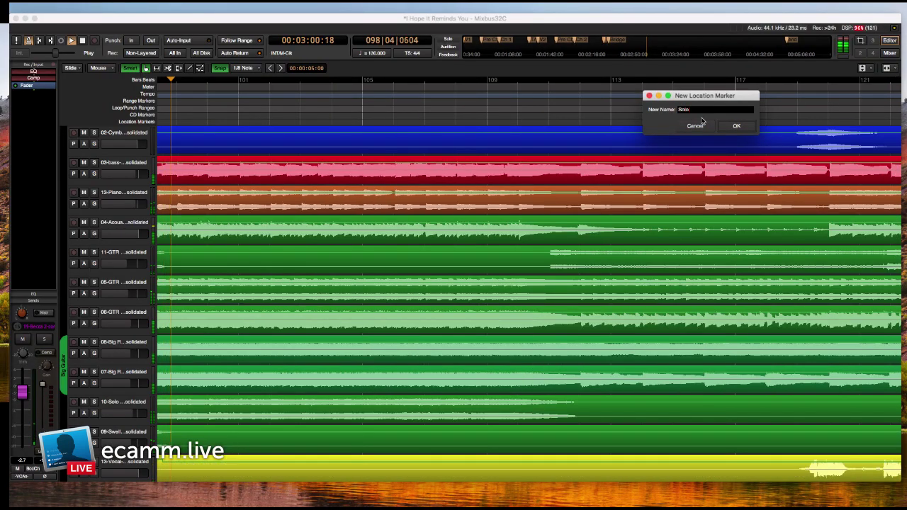
pyautogui.press('Return')
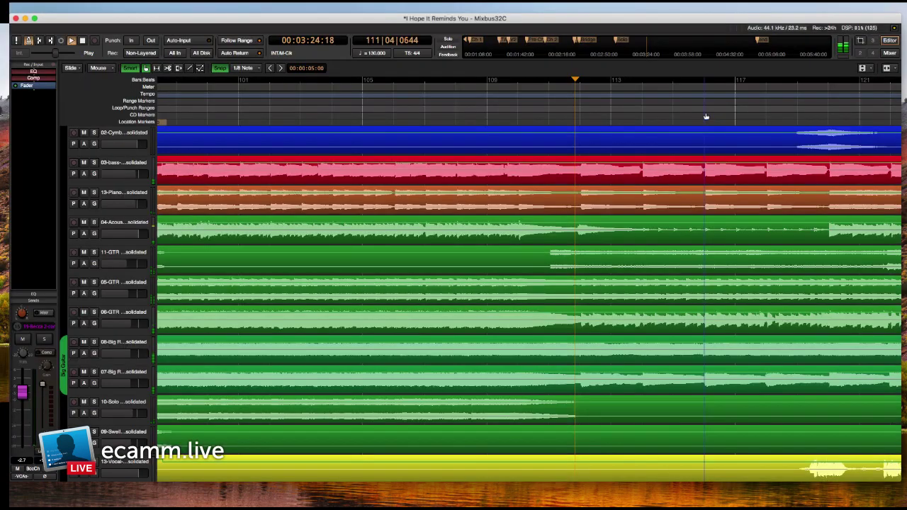
# Add a location marker named Breakdown and align it to bar 112.
pyautogui.press('Tab')
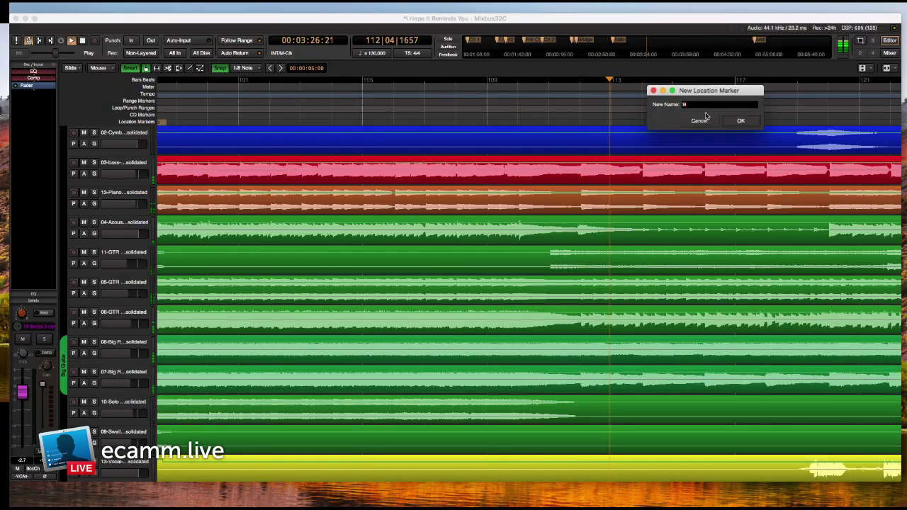
pyautogui.write('Breakdown')
pyautogui.press('Return')
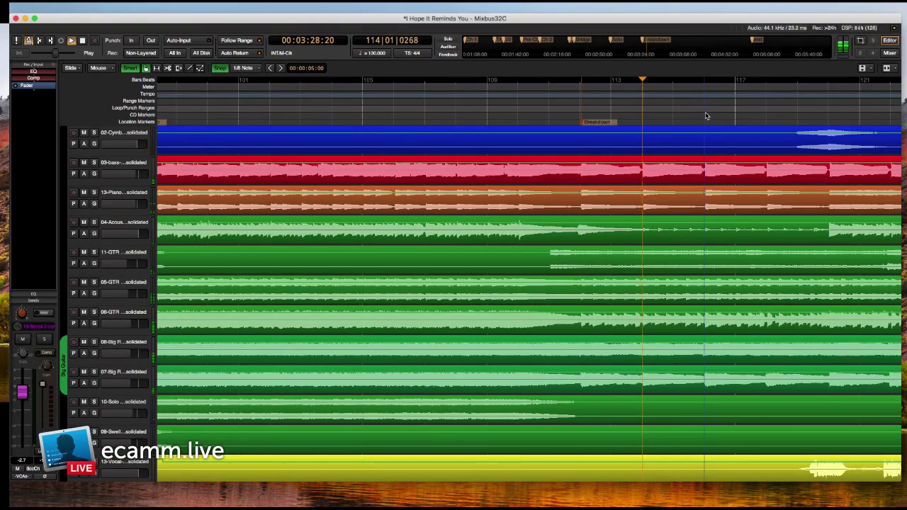
pyautogui.moveTo(611, 122); pyautogui.dragTo(596, 124)
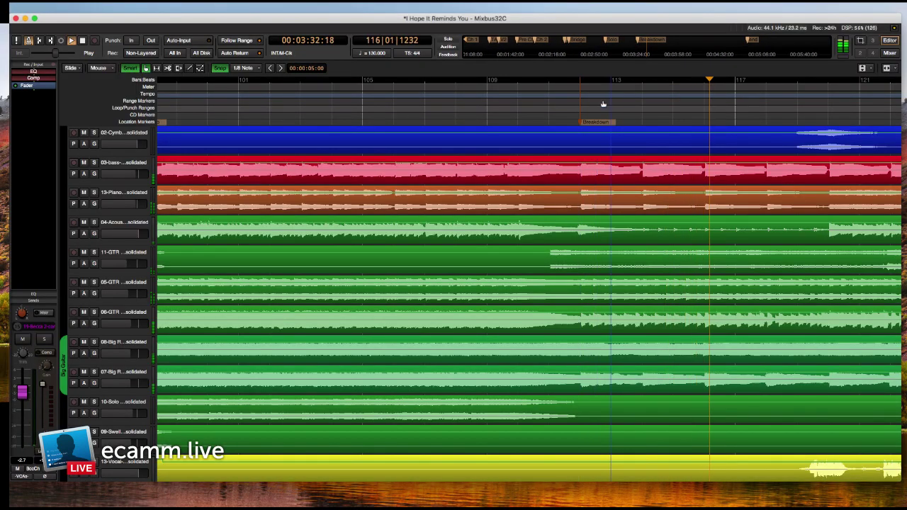